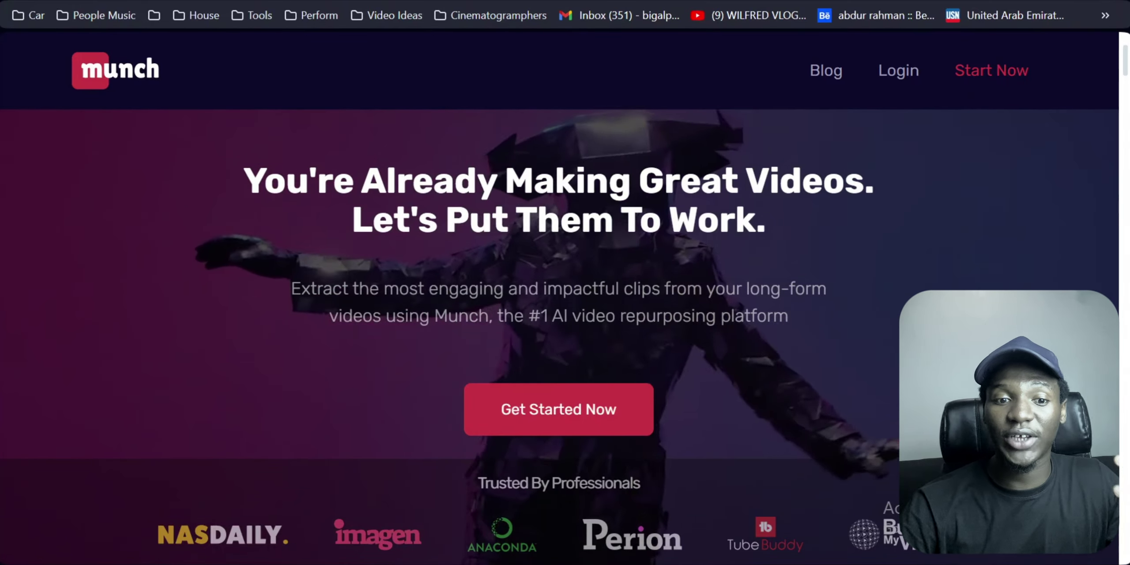
- Examine the Munch homepage from the headline through the feature sections on extracting clips and platform framing down to the footer
left_click_drag(256, 179, 770, 182)
left_click(783, 219)
scroll(886, 306, "down", 2)
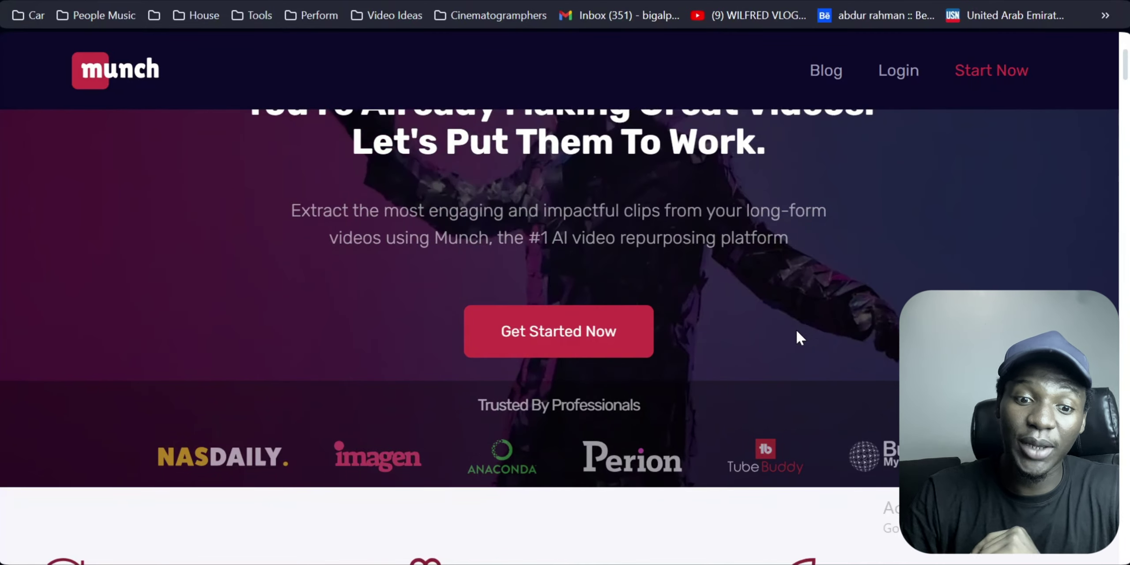
scroll(830, 298, "up", 2)
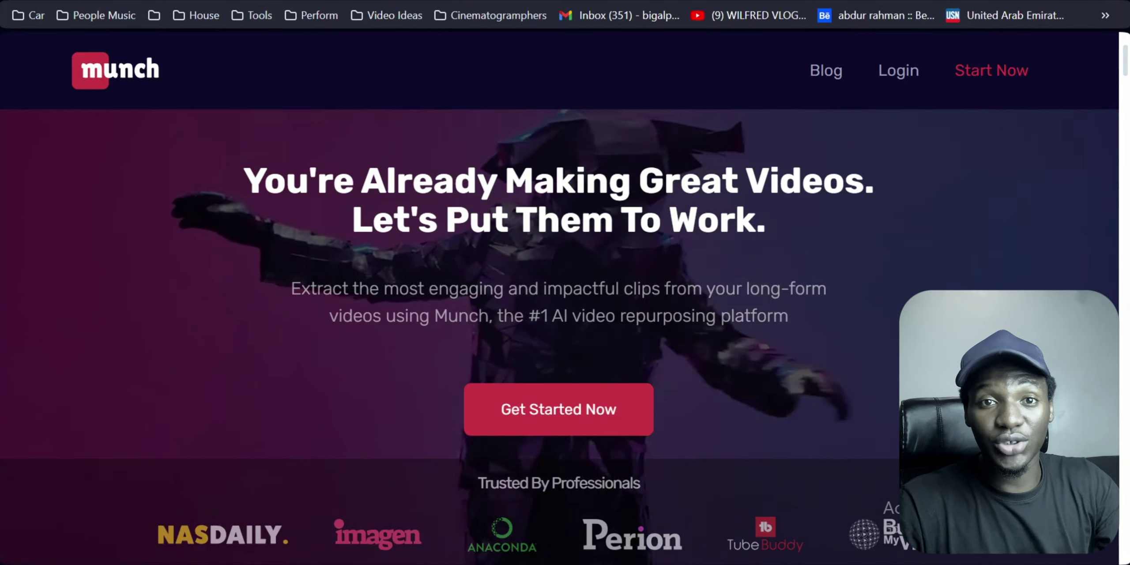
scroll(560, 305, "down", 15)
scroll(560, 305, "down", 10)
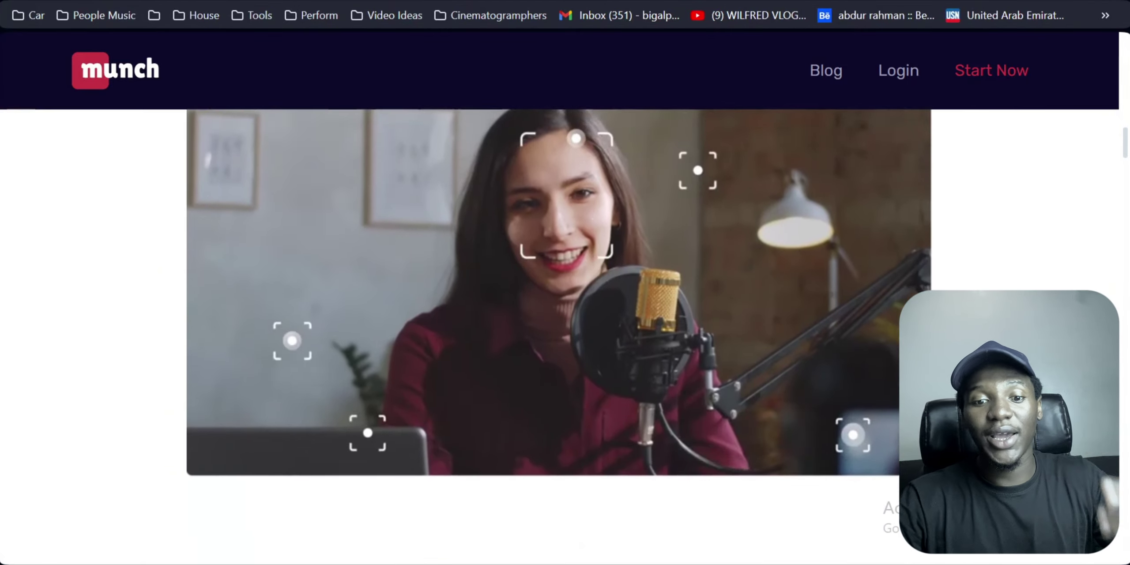
scroll(560, 304, "up", 5)
scroll(576, 296, "up", 6)
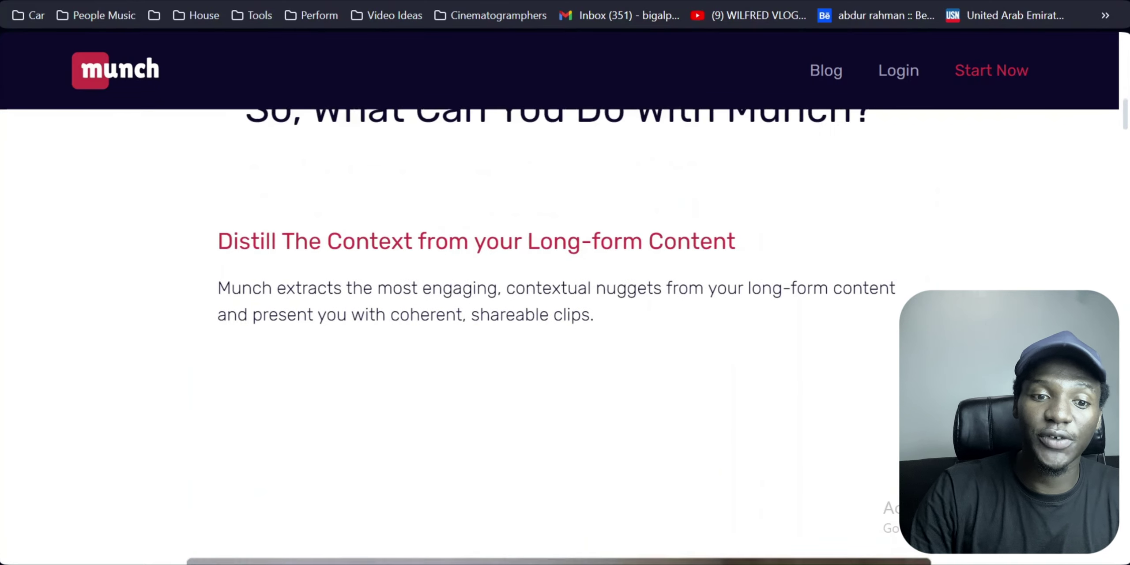
scroll(655, 369, "down", 3)
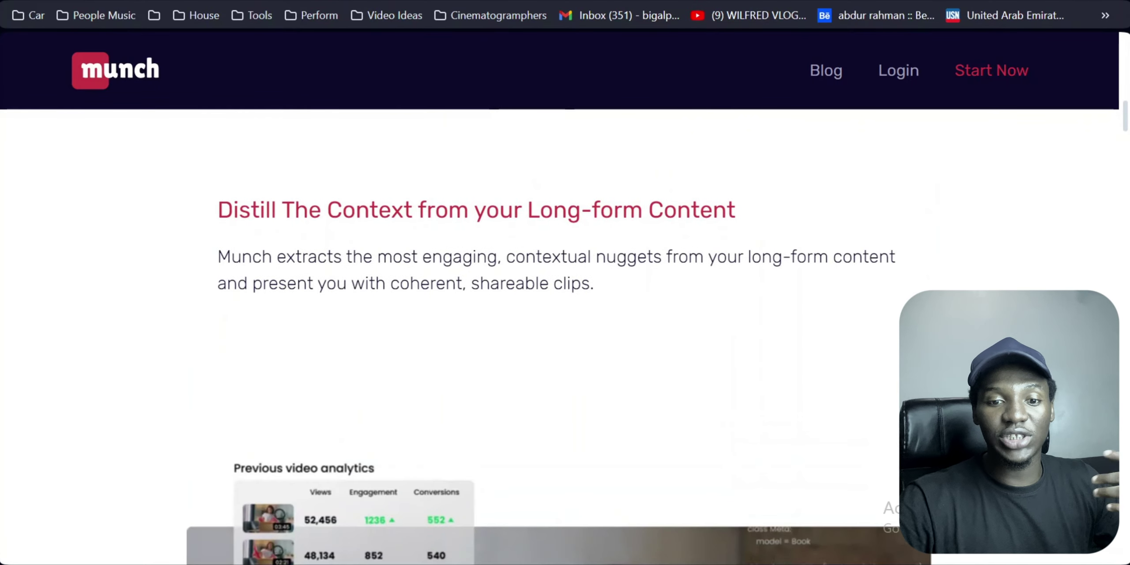
scroll(653, 366, "down", 5)
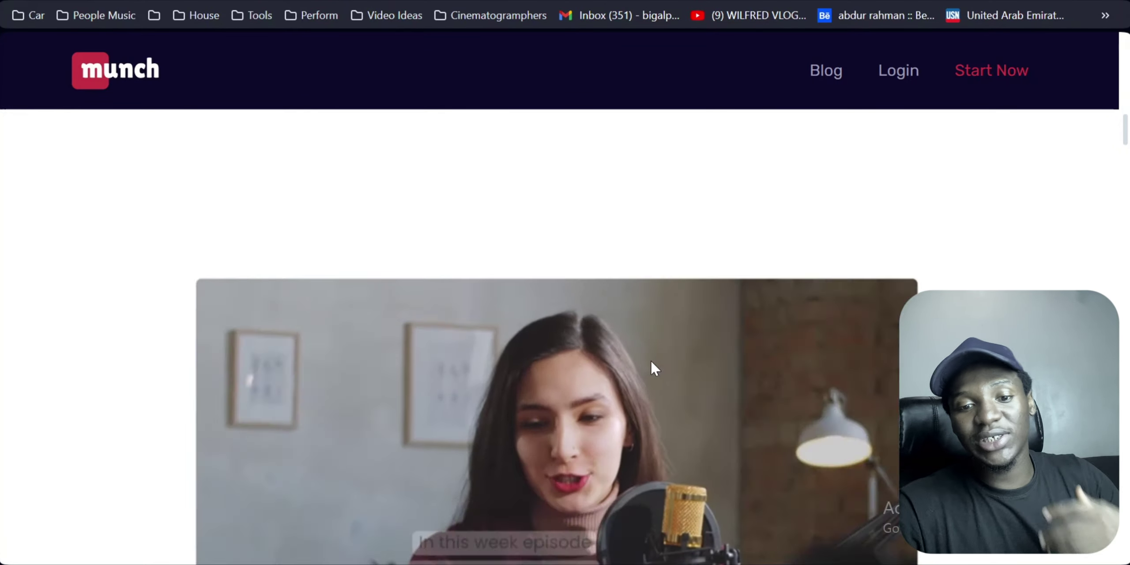
scroll(655, 368, "up", 2)
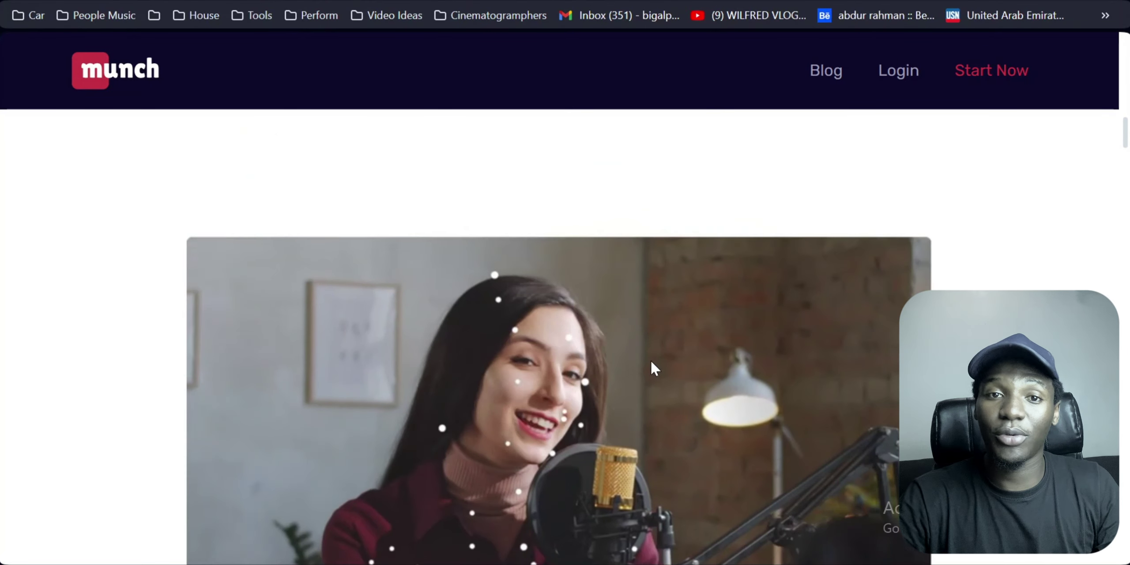
scroll(650, 359, "down", 15)
scroll(650, 361, "down", 20)
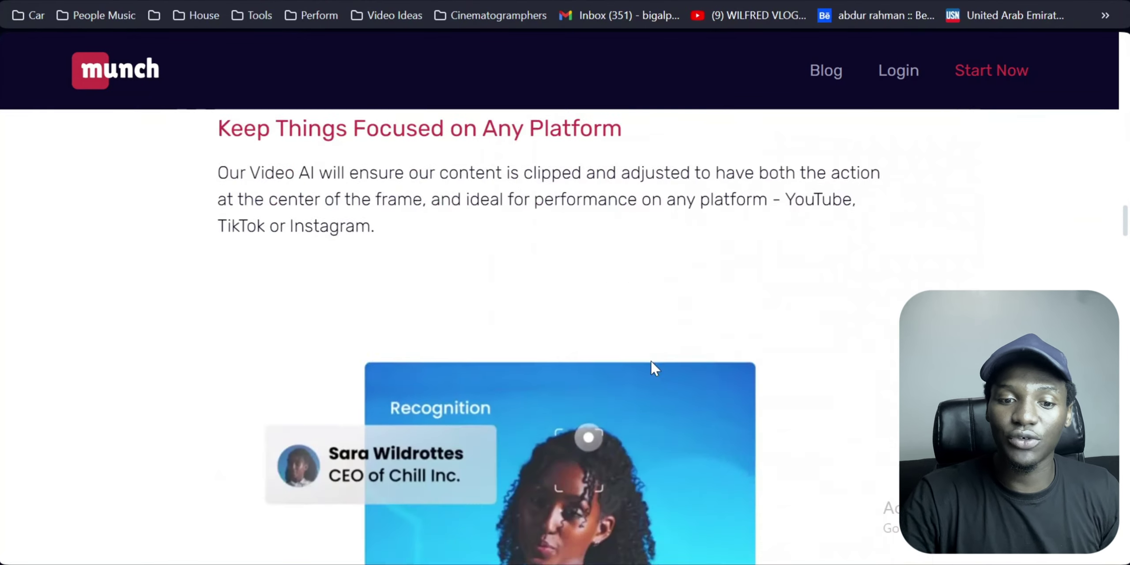
scroll(655, 368, "down", 10)
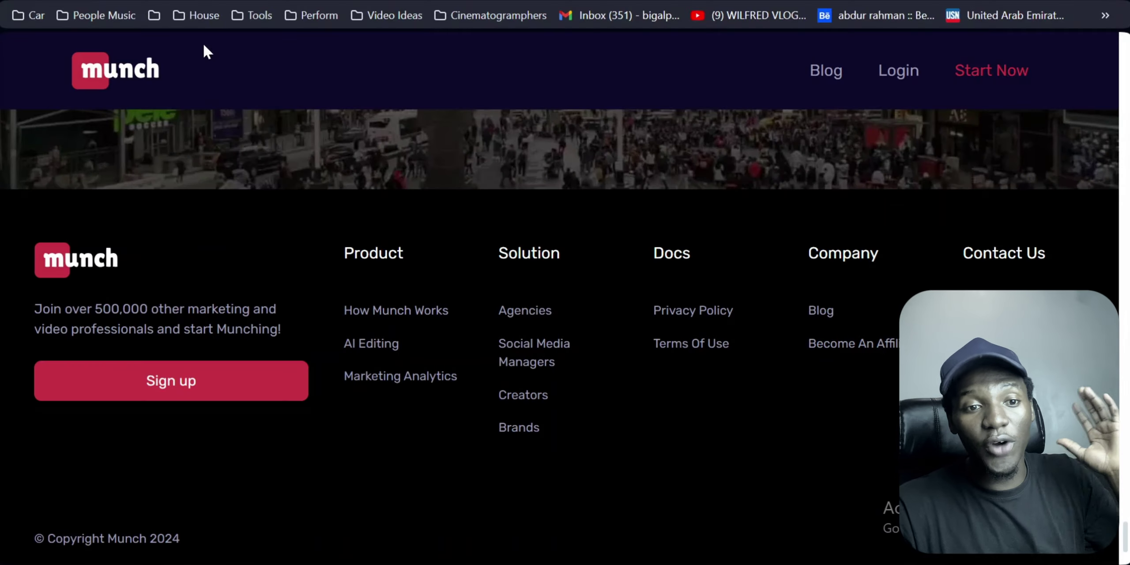
- Open the Munch sign-up page and look at its email address and password fields
scroll(646, 330, "up", 5)
scroll(646, 330, "up", 15)
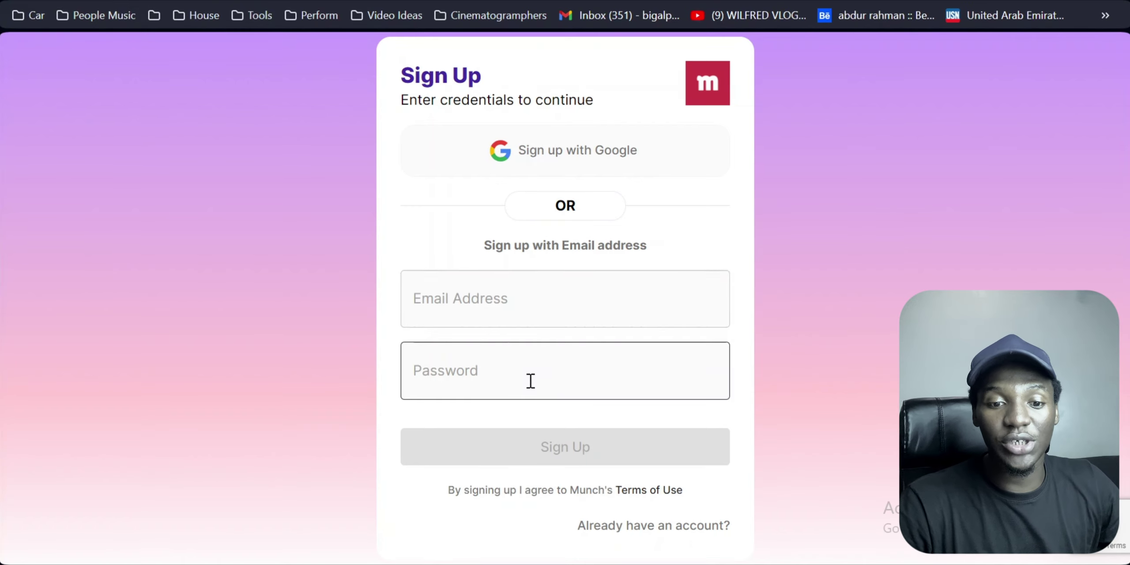
left_click(484, 315)
left_click(491, 374)
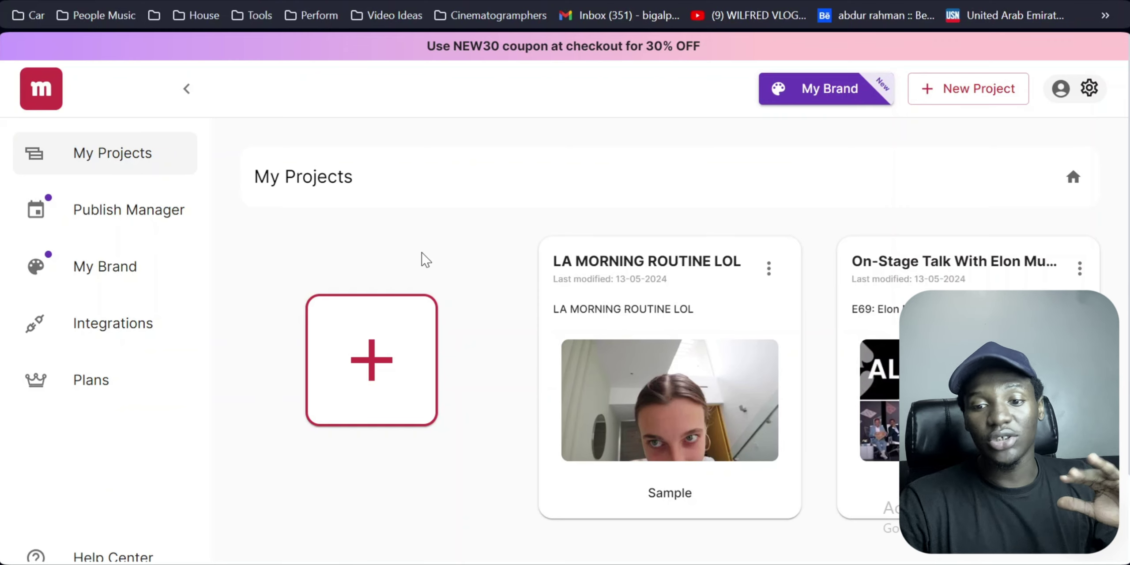
- Open the sample project LA MORNING ROUTINE LOL and examine its keyword search volumes, clip filters and generated clips
scroll(662, 353, "down", 2)
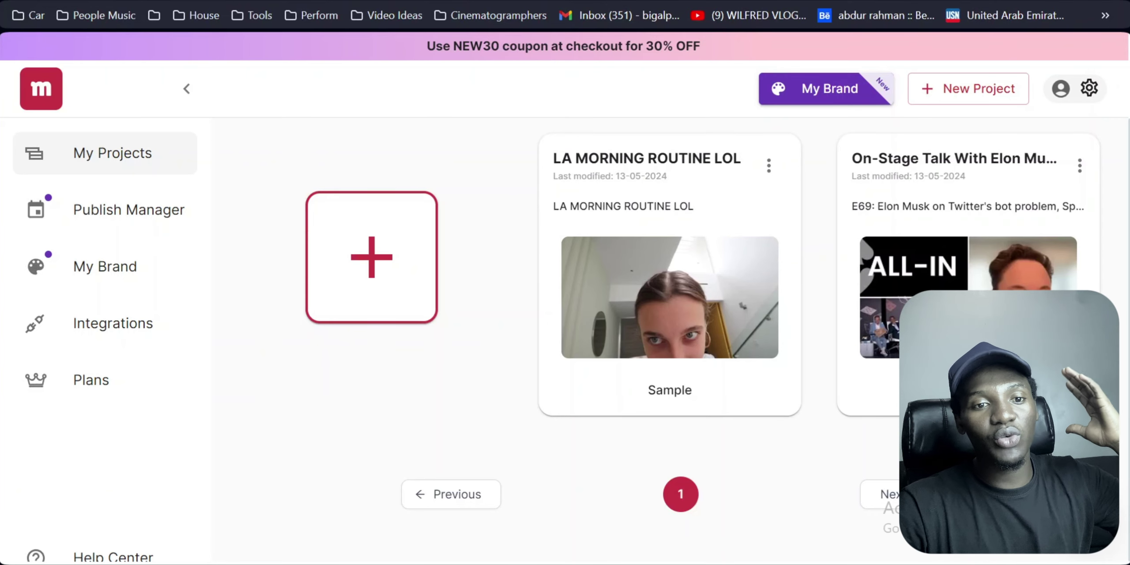
scroll(709, 318, "down", 9)
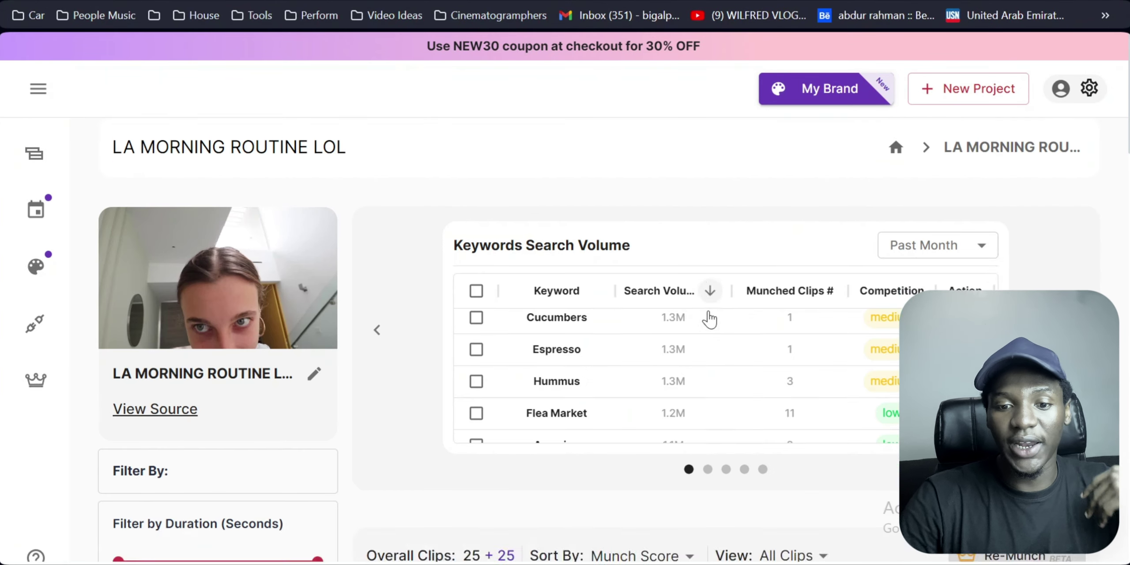
scroll(847, 373, "down", 8)
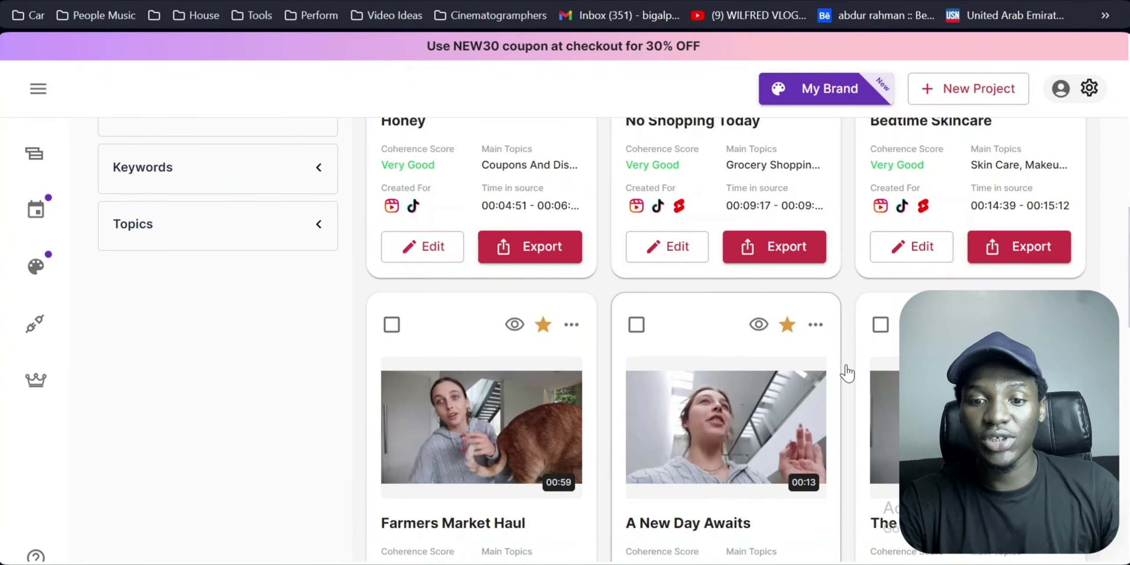
scroll(847, 374, "down", 5)
scroll(848, 373, "down", 2)
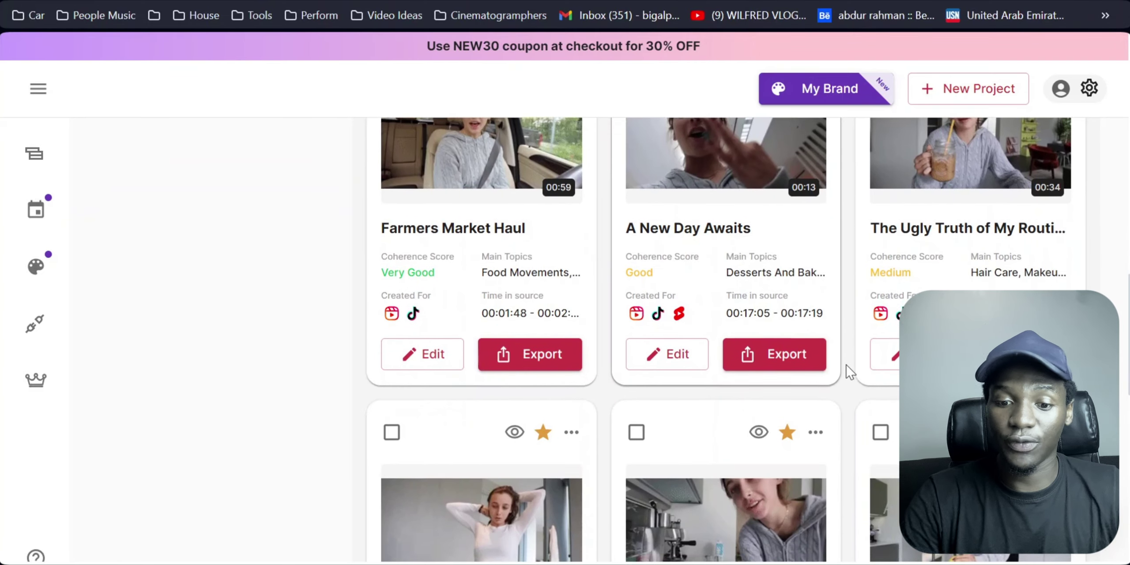
scroll(847, 373, "up", 20)
scroll(618, 366, "up", 2)
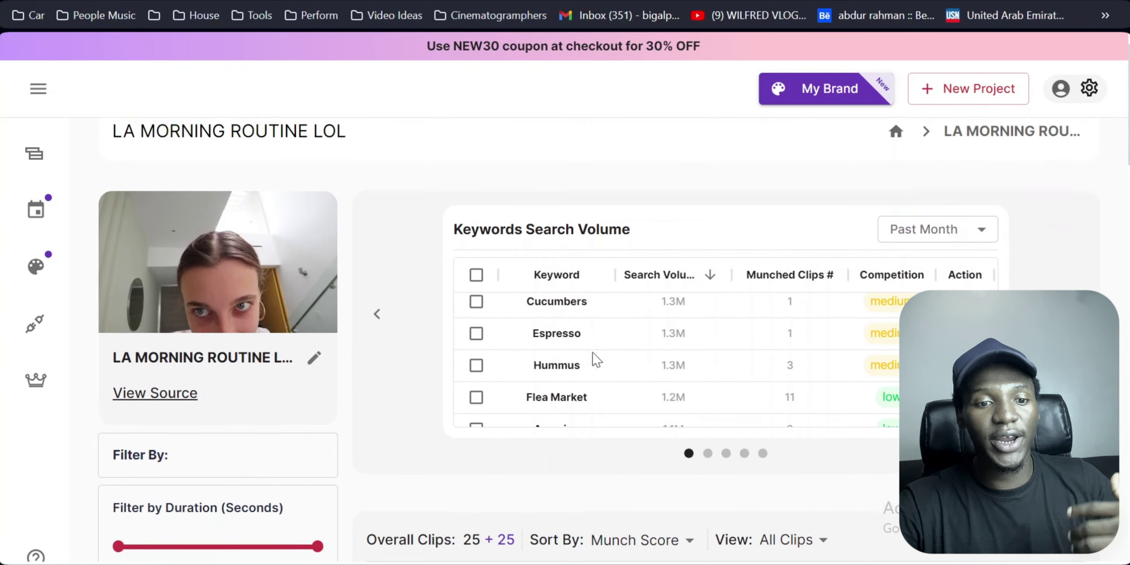
scroll(596, 360, "down", 12)
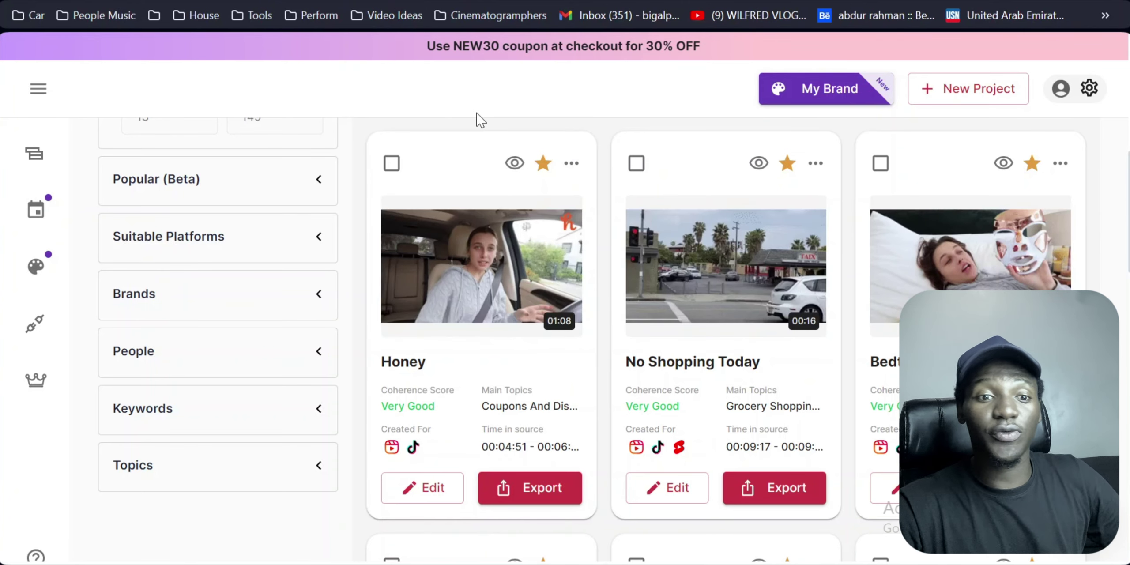
- Open the Munch plans and examine the Pro plan's monthly price and included features
left_click(35, 380)
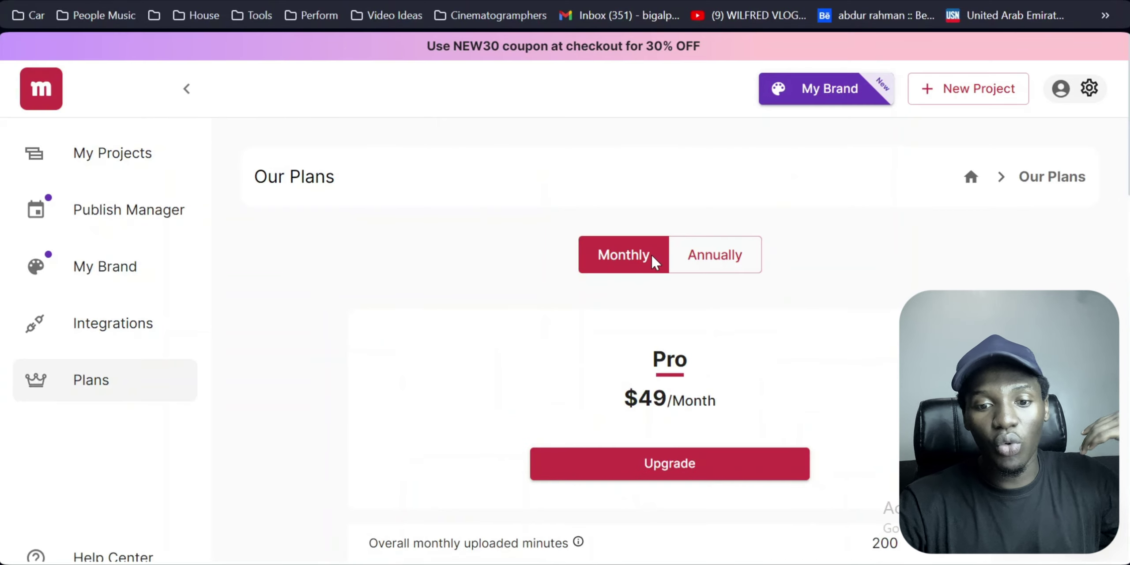
scroll(833, 336, "down", 2)
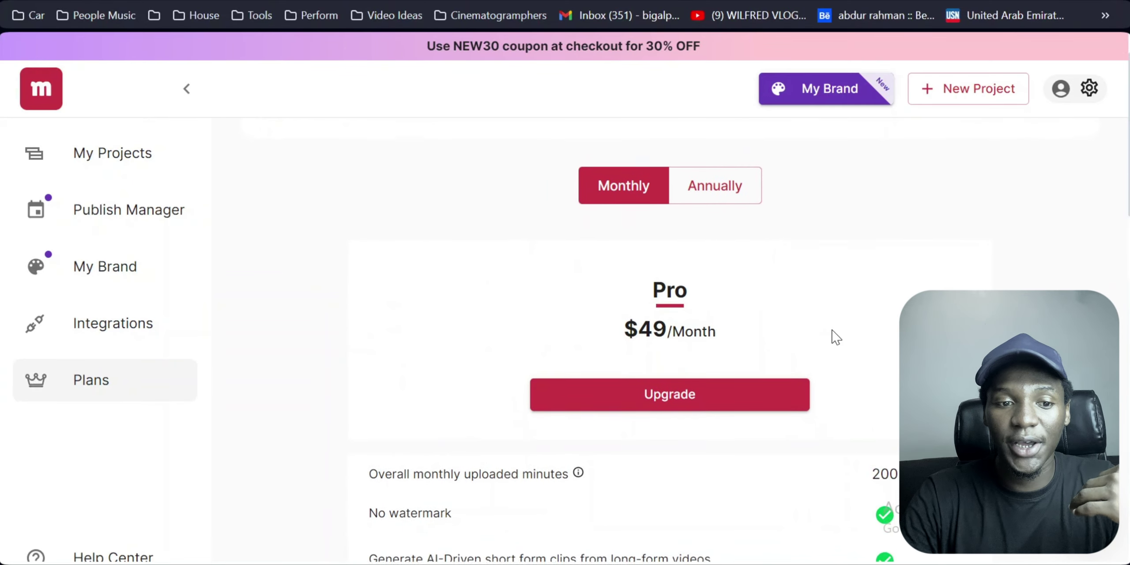
scroll(832, 336, "down", 4)
scroll(750, 309, "up", 5)
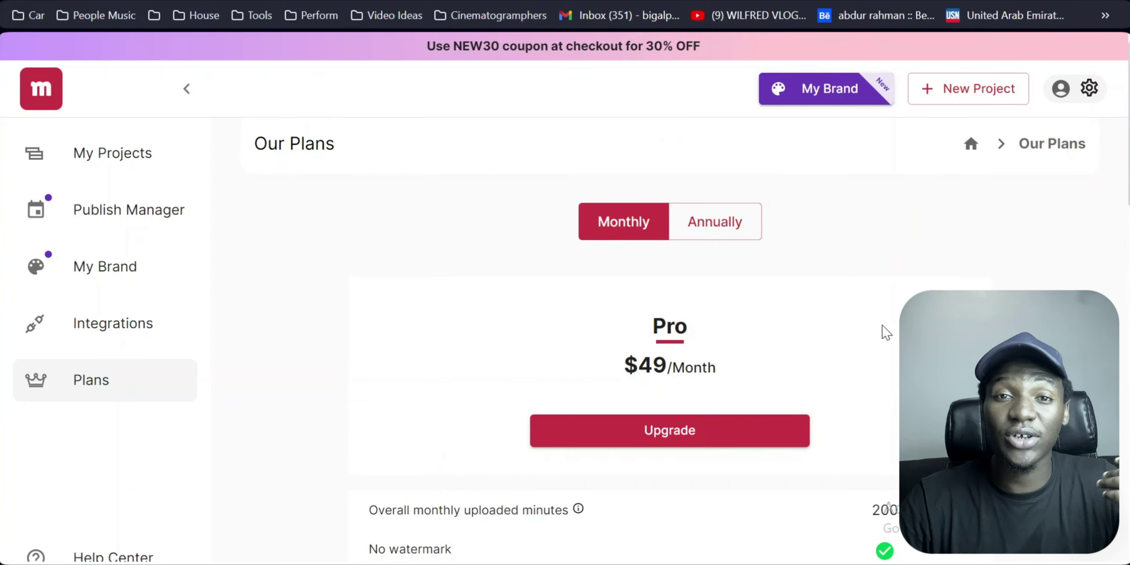
scroll(885, 331, "down", 3)
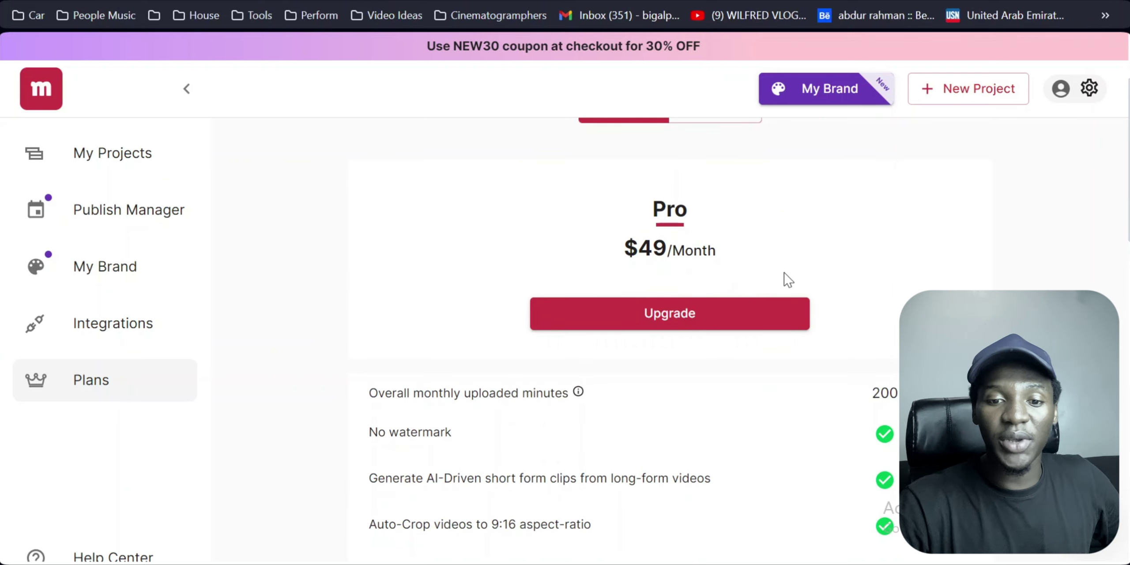
left_click_drag(686, 246, 686, 246)
left_click(654, 254)
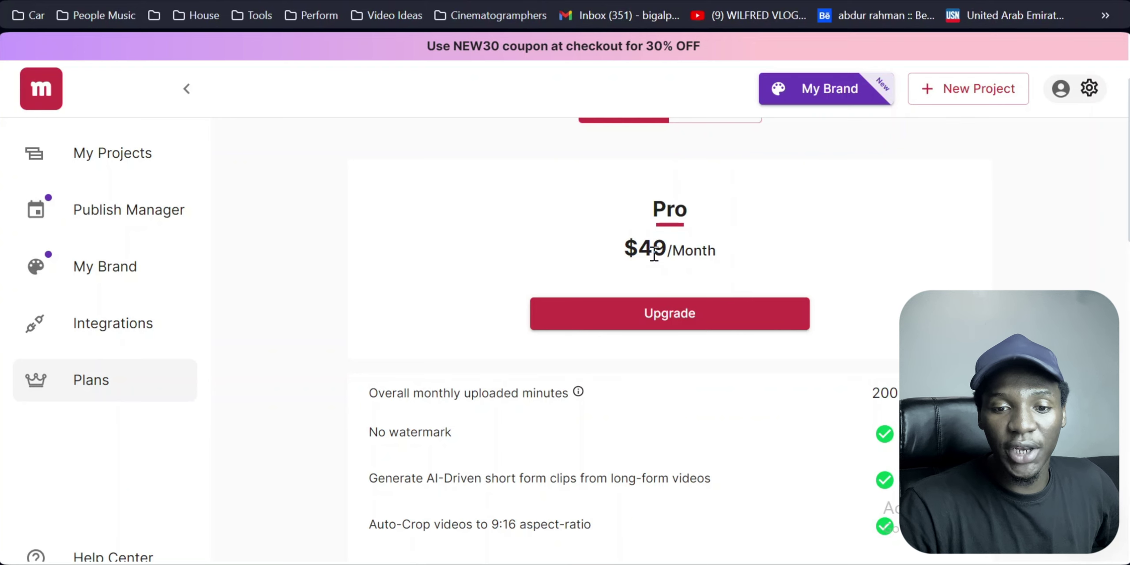
- Switch the Munch plan pricing to annual billing and check the Pro plan's price
scroll(685, 276, "up", 3)
left_click(739, 227)
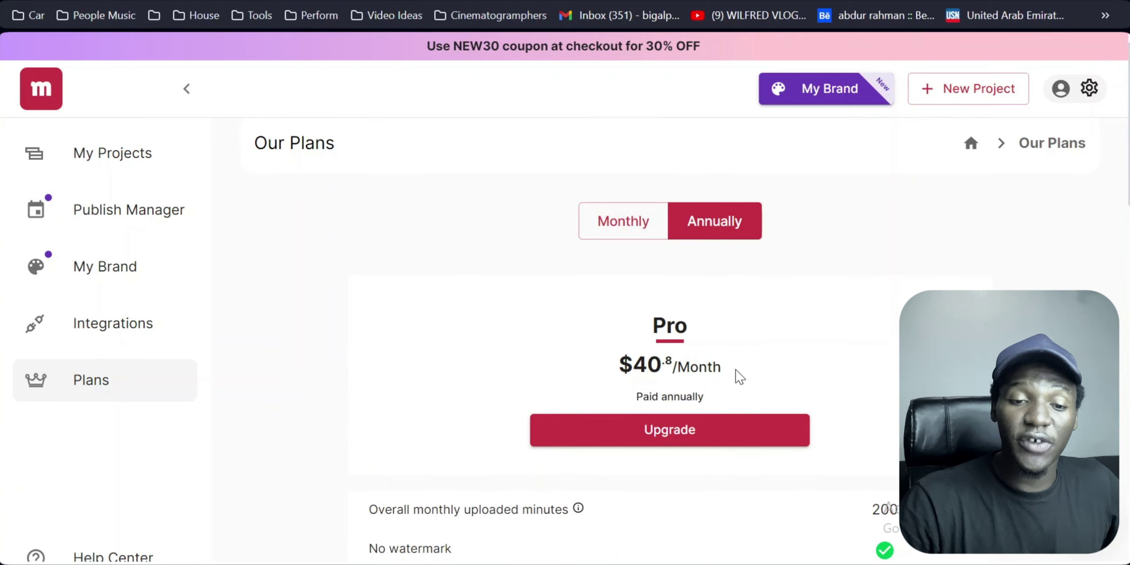
scroll(737, 374, "down", 3)
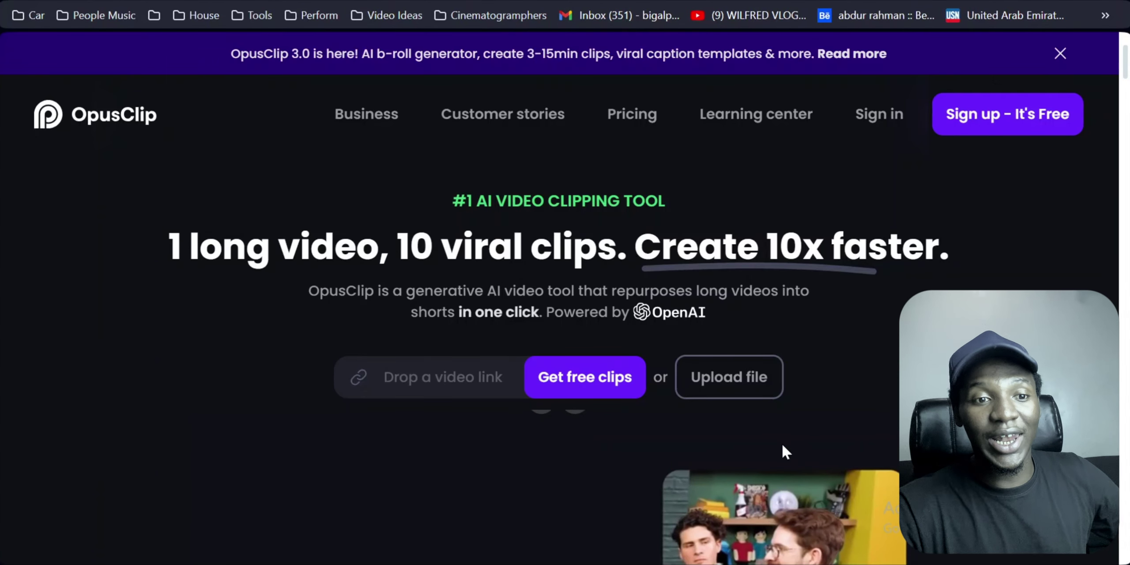
- Switch to the OpusClip website and check which video sources and languages its video link field supports
scroll(853, 387, "down", 4)
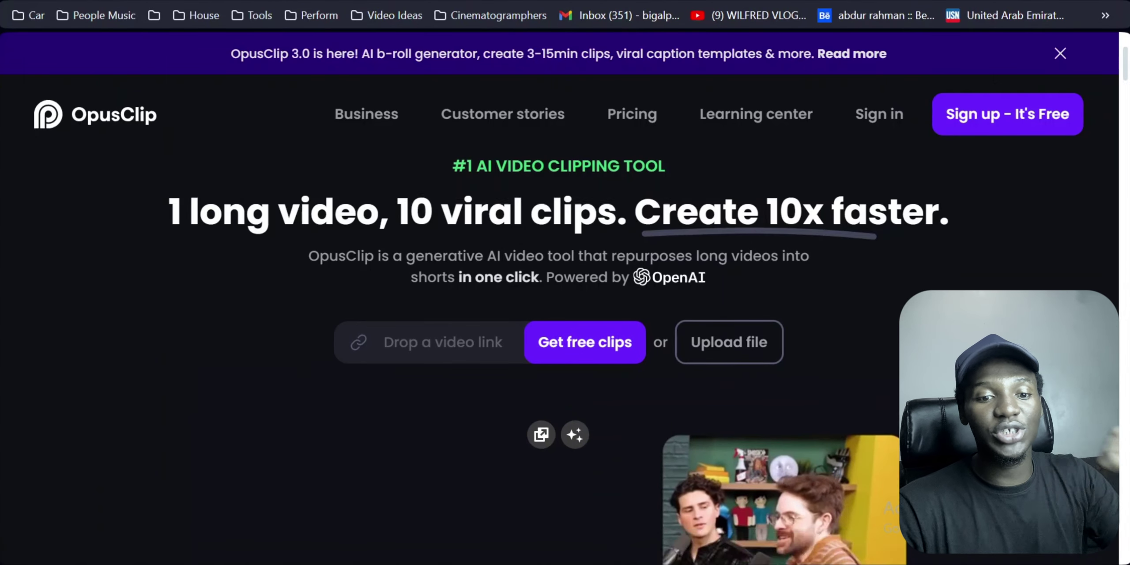
scroll(529, 320, "up", 3)
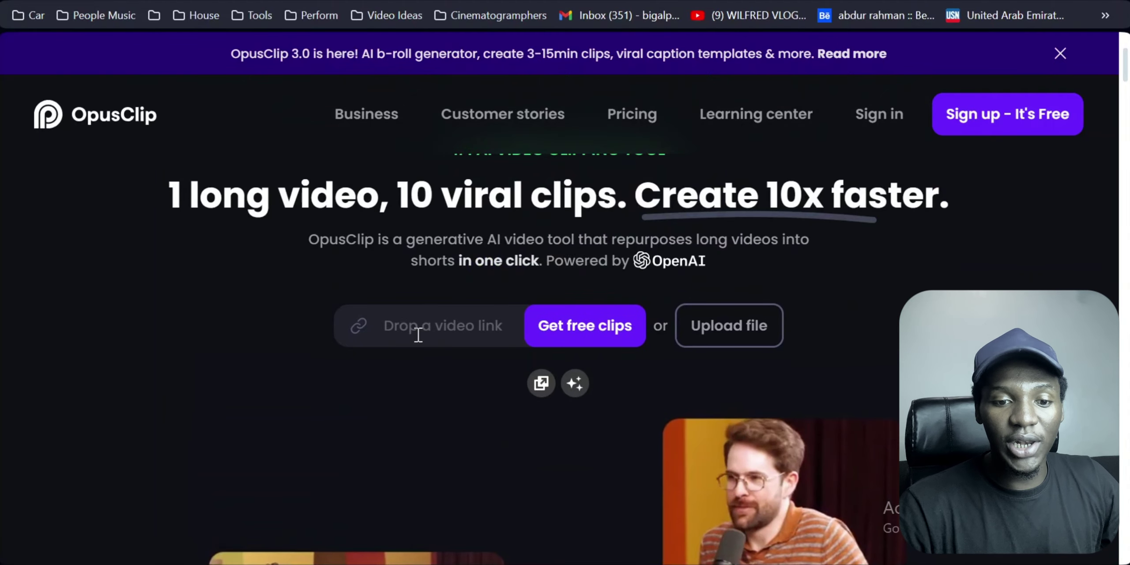
left_click(389, 329)
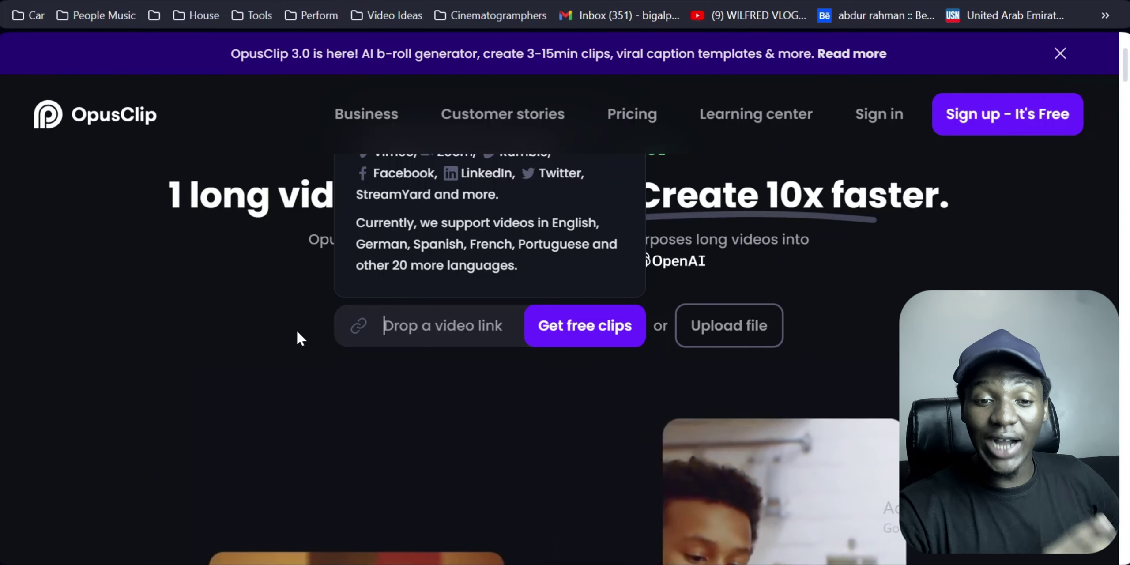
left_click(297, 329)
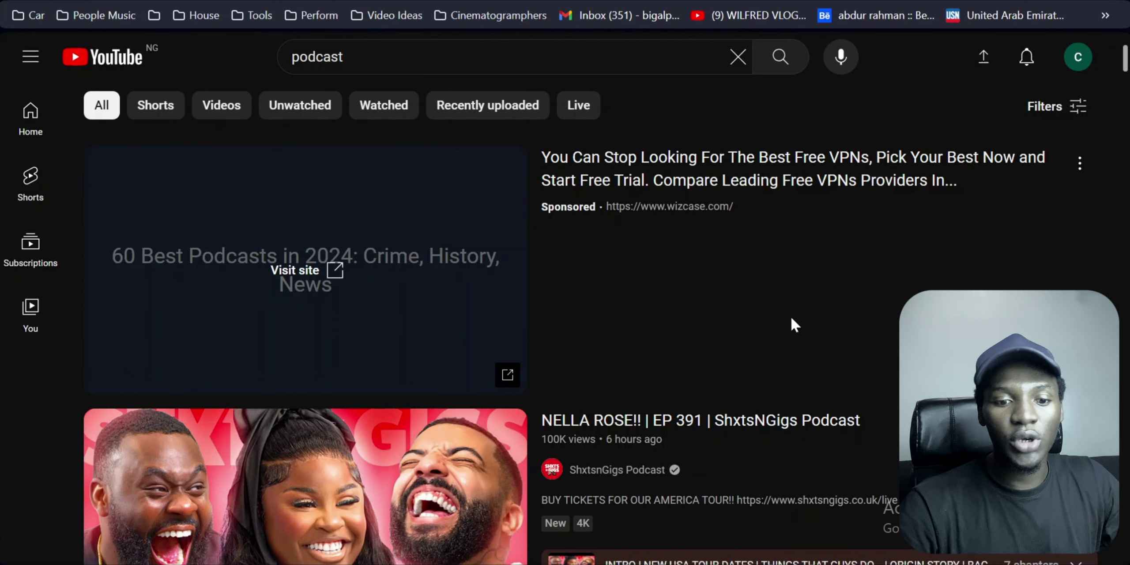
- Check the search suggestions for podcast on YouTube and examine the top podcast episode's view count and length
left_click(368, 52)
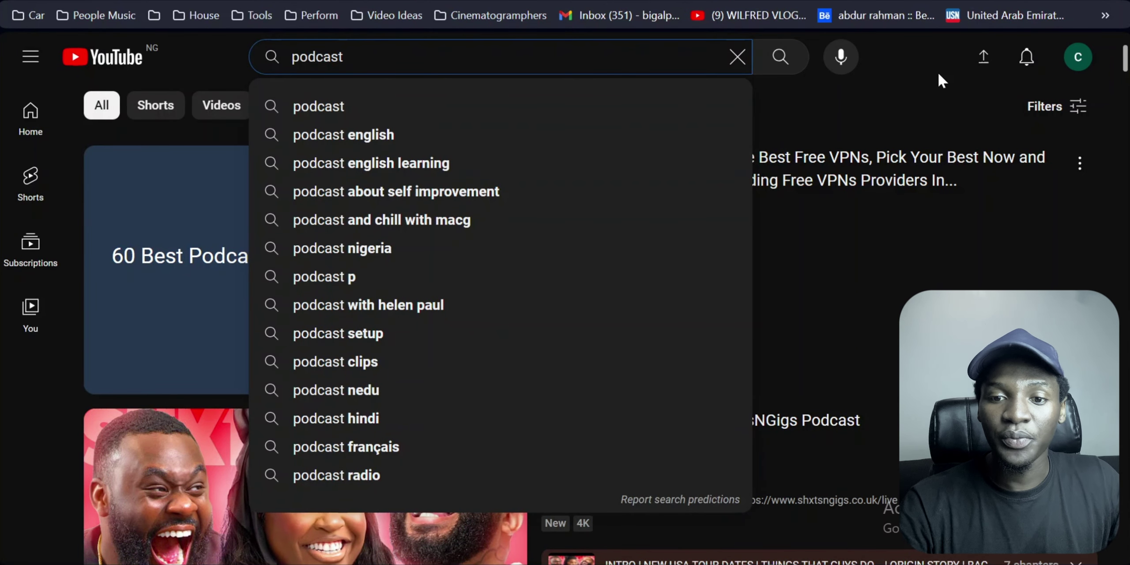
left_click(908, 74)
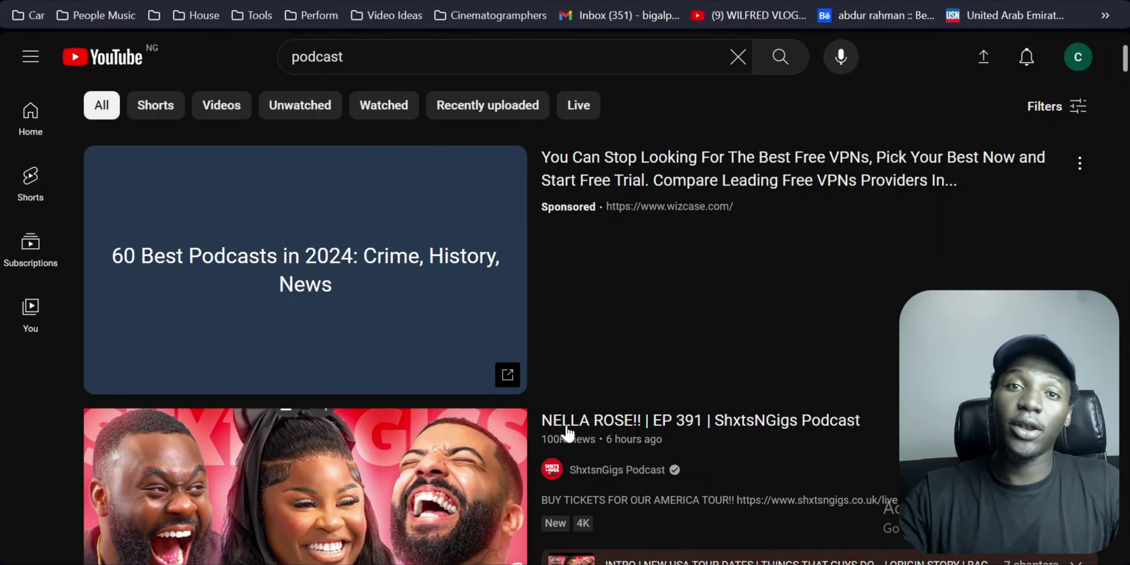
scroll(632, 368, "down", 5)
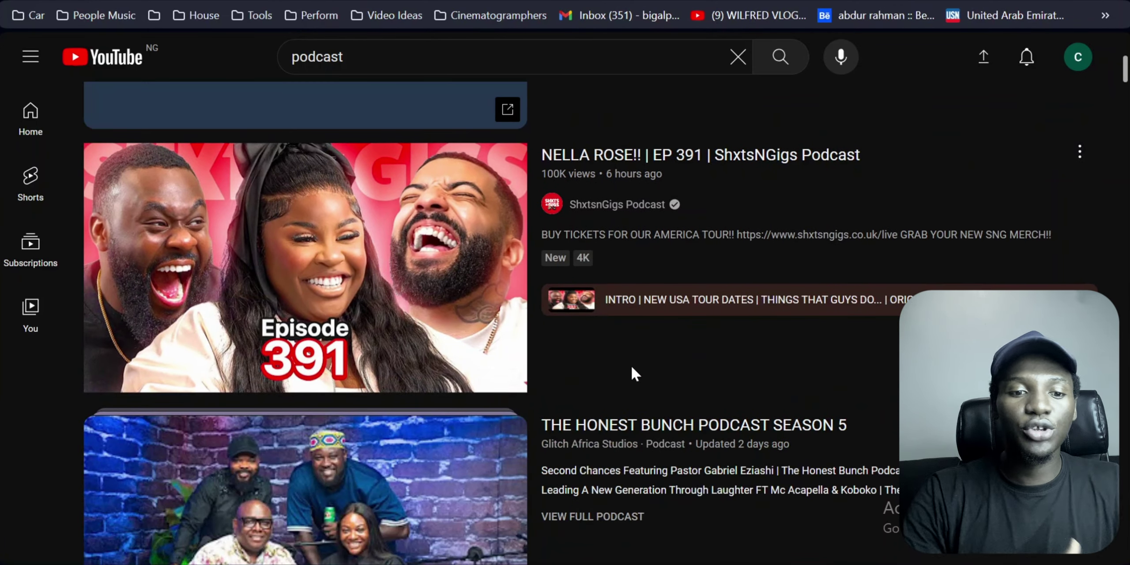
mouse_move(631, 368)
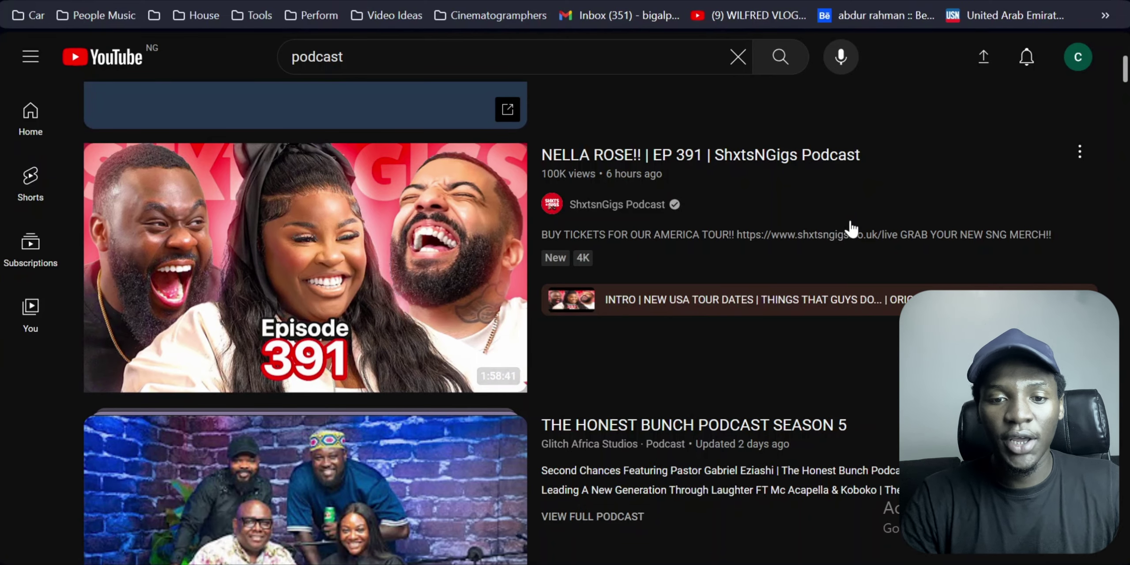
scroll(850, 227, "up", 5)
scroll(851, 221, "down", 5)
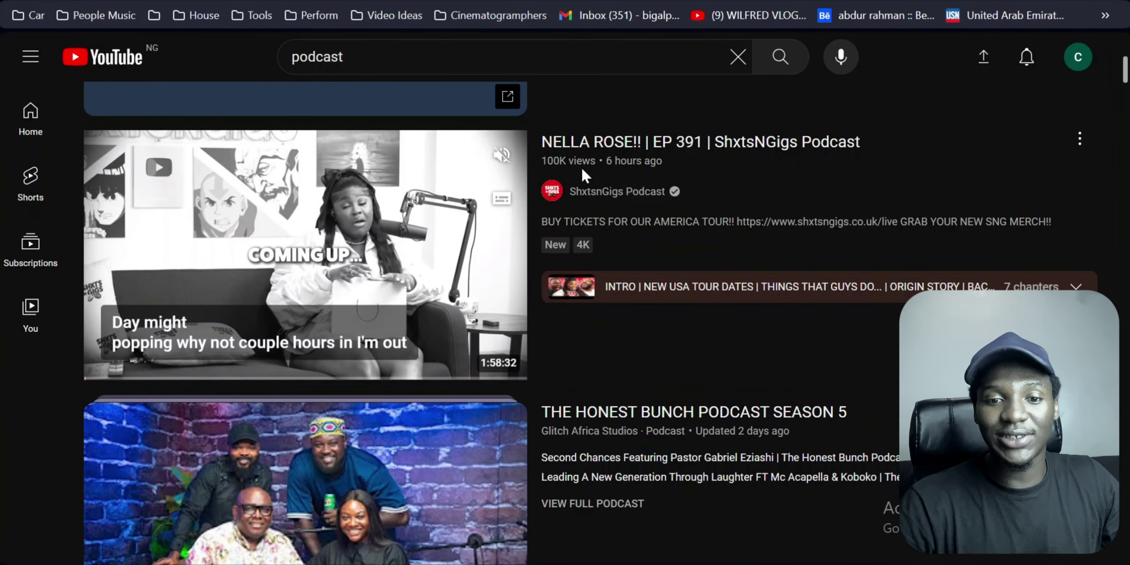
- Look further through the YouTube podcast results for long episodes, comparing their lengths, view counts and channels
scroll(816, 360, "down", 5)
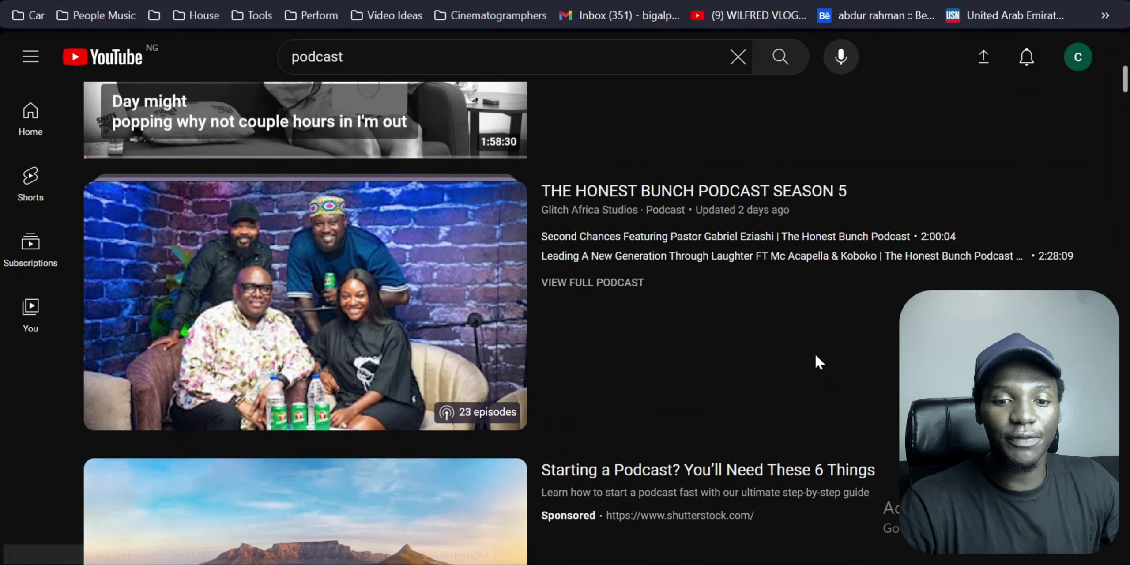
scroll(815, 353, "down", 10)
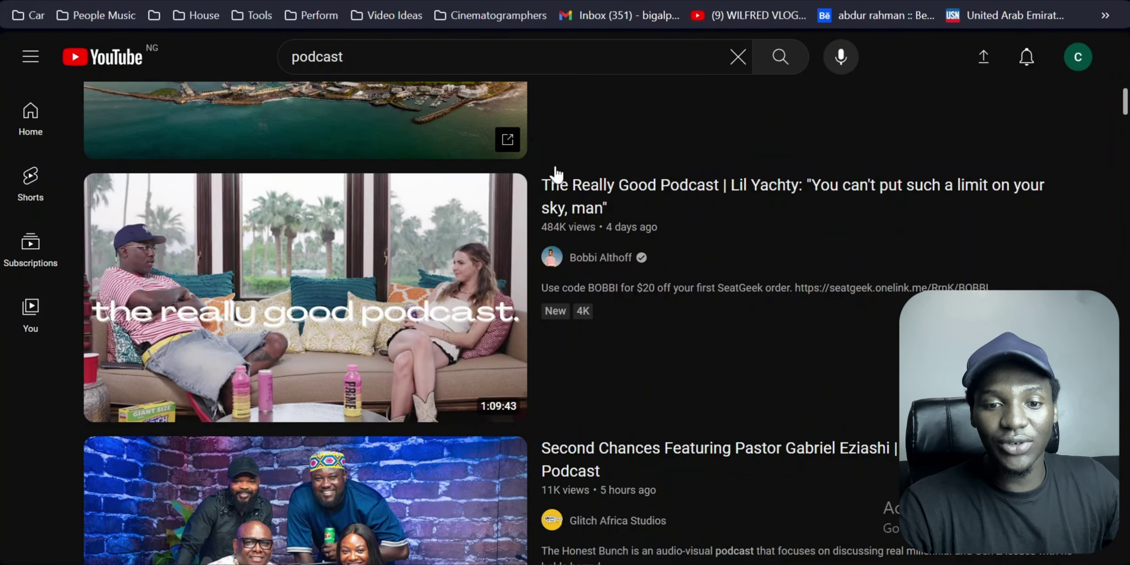
scroll(869, 380, "down", 7)
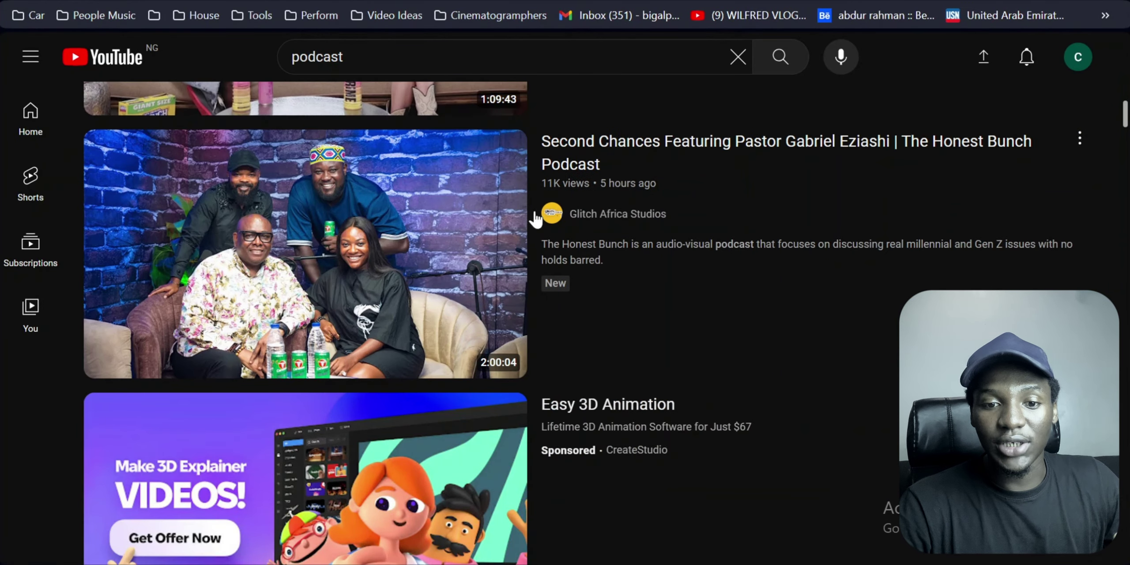
mouse_move(578, 143)
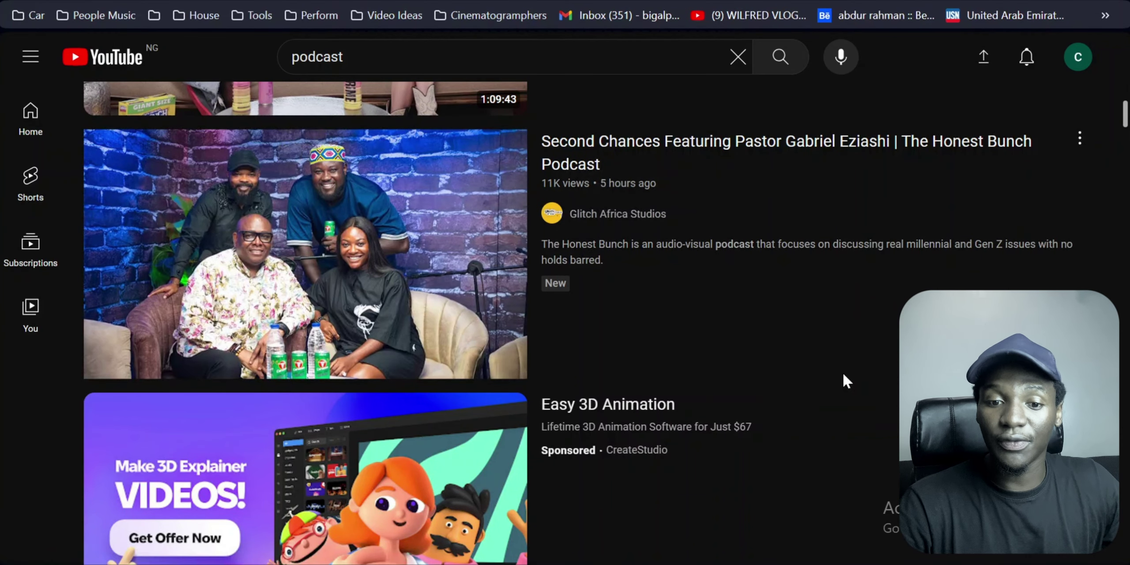
scroll(844, 376, "down", 5)
scroll(670, 328, "down", 6)
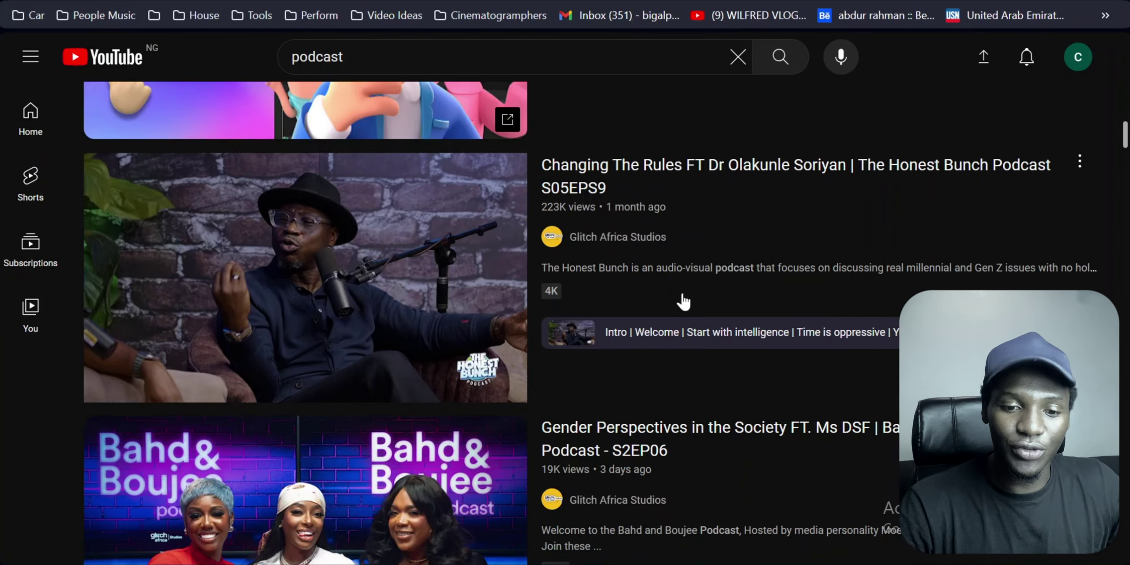
scroll(683, 302, "down", 20)
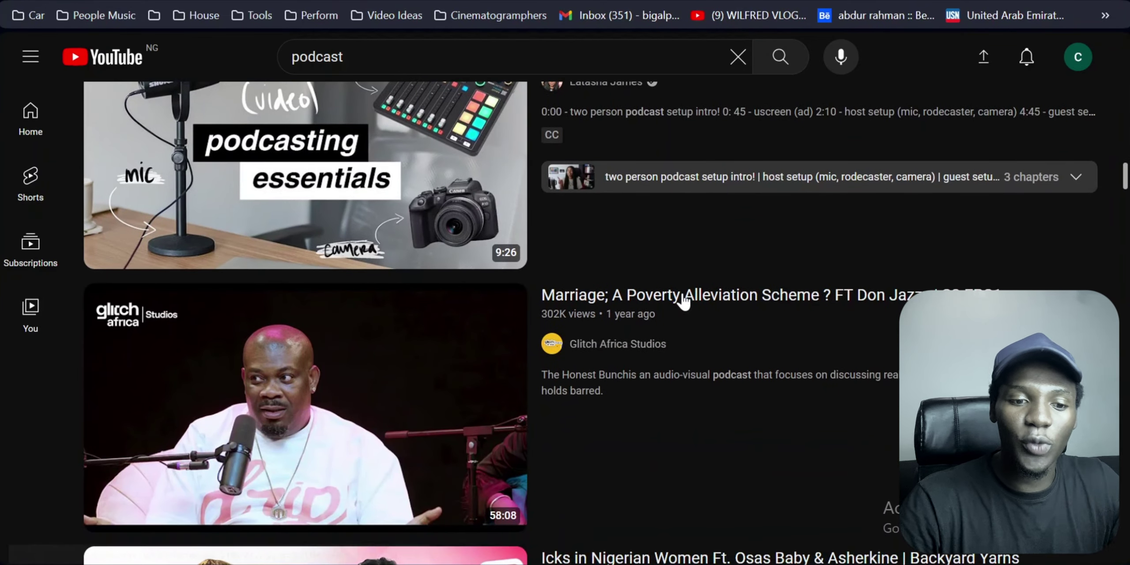
scroll(683, 302, "down", 2)
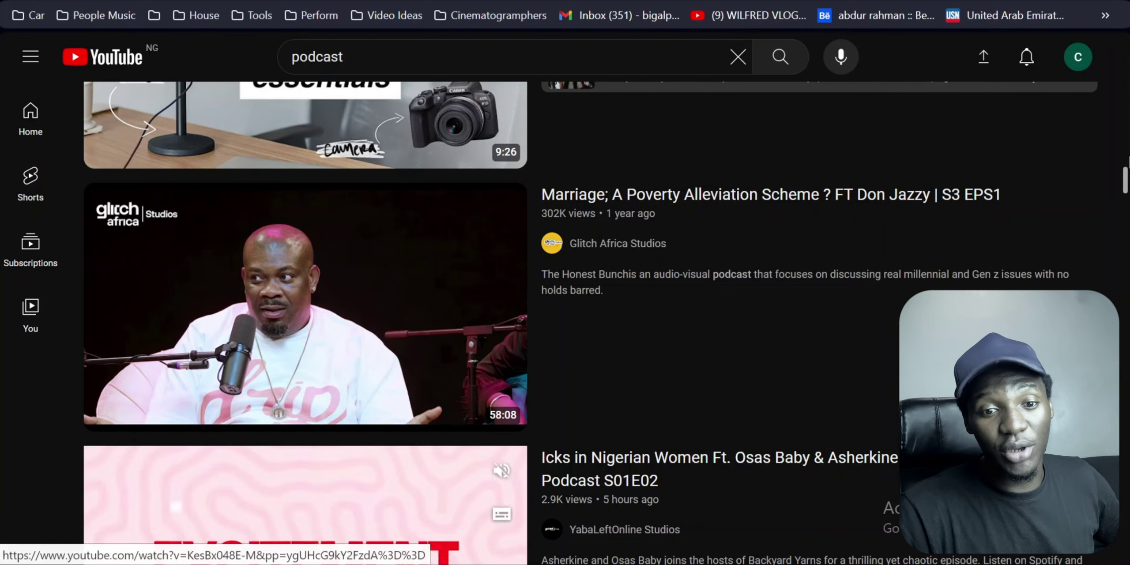
- Switch to the RTM Records channel on YouTube and examine its subscriber count and the lengths and views of its latest videos
mouse_move(845, 332)
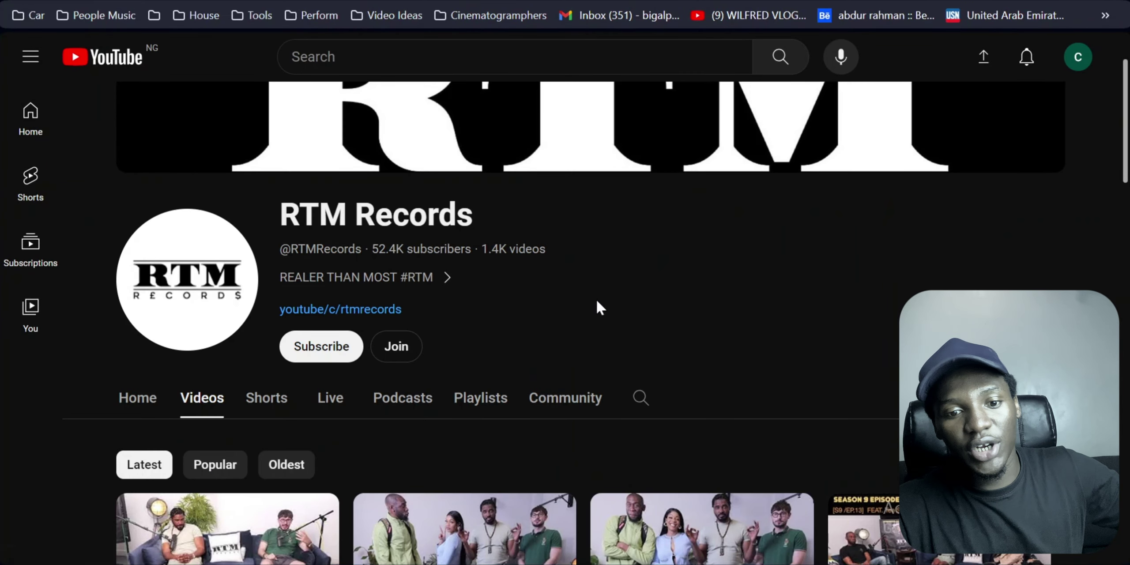
scroll(829, 311, "down", 5)
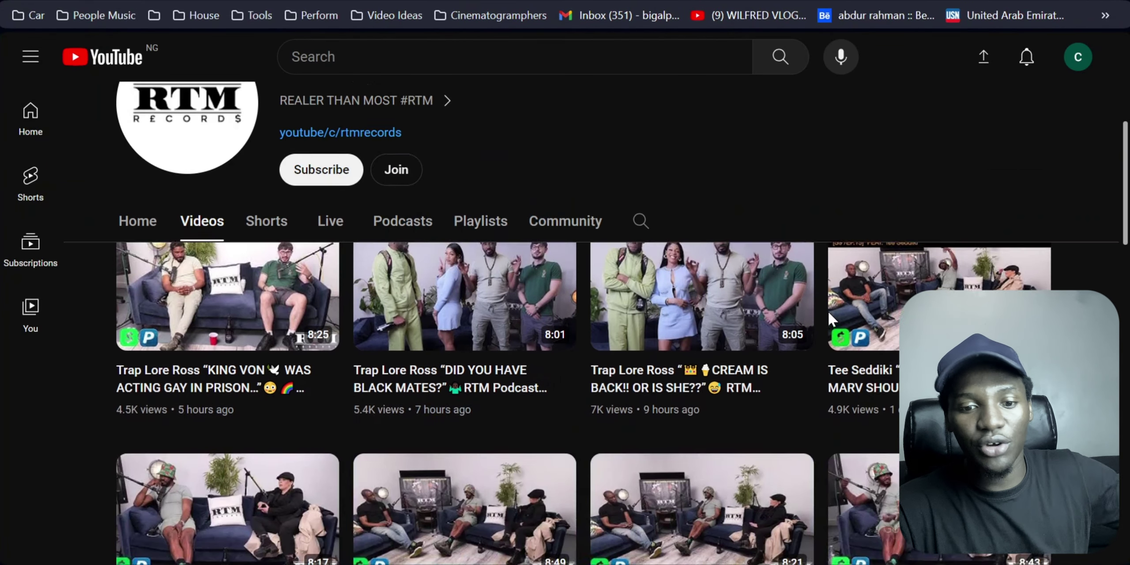
scroll(829, 311, "up", 3)
scroll(828, 311, "up", 2)
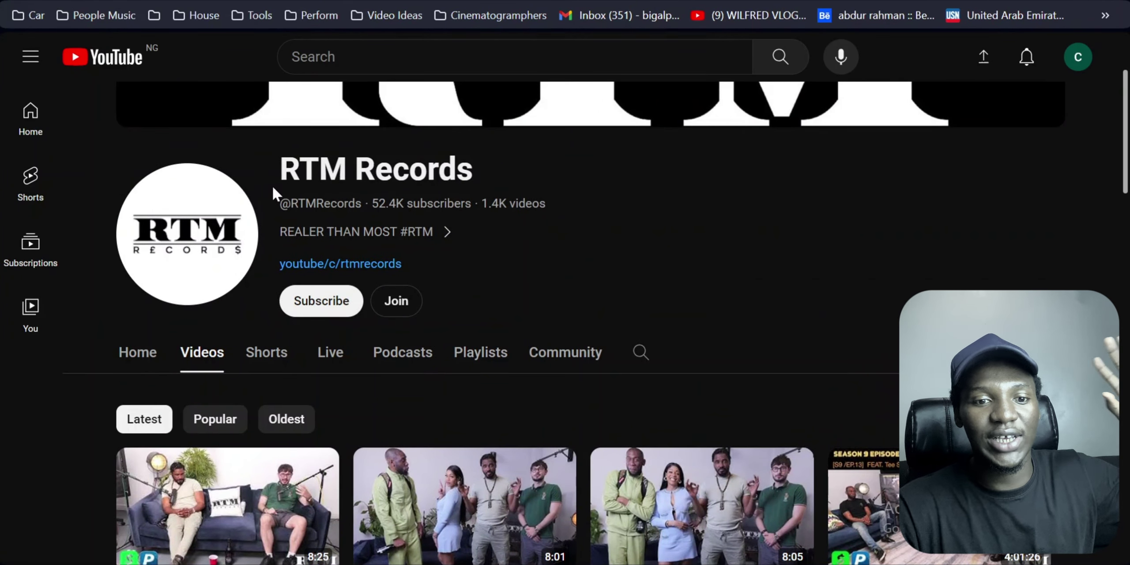
scroll(794, 318, "down", 5)
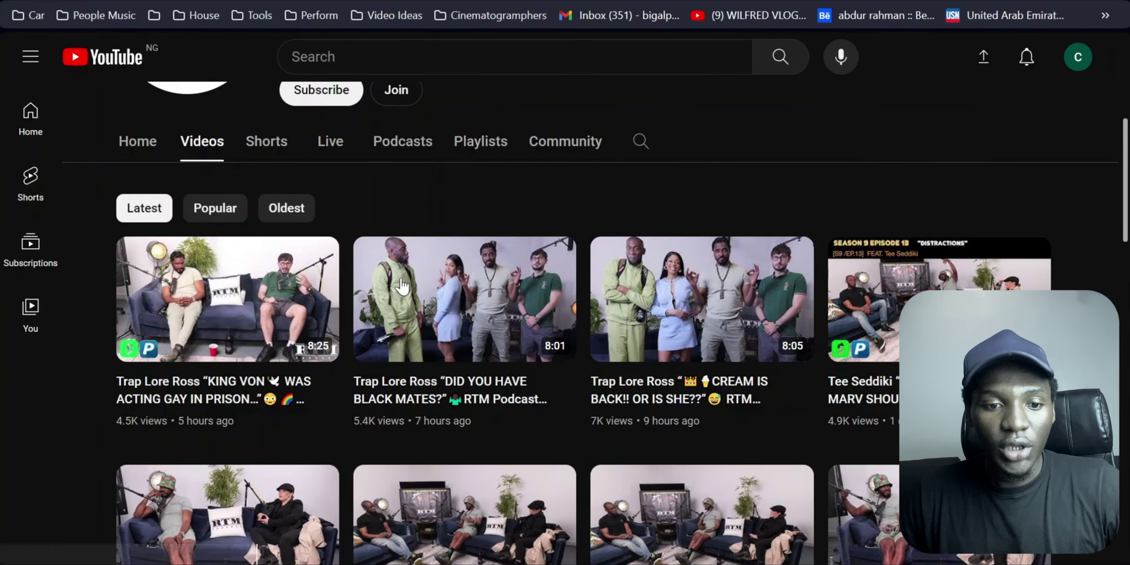
mouse_move(687, 341)
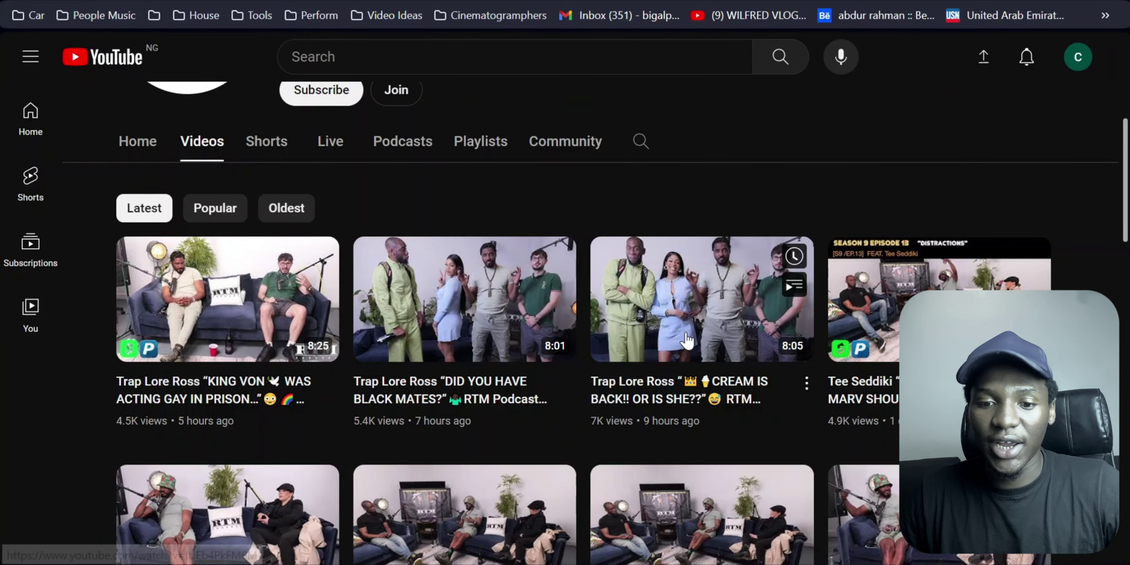
scroll(687, 341, "down", 3)
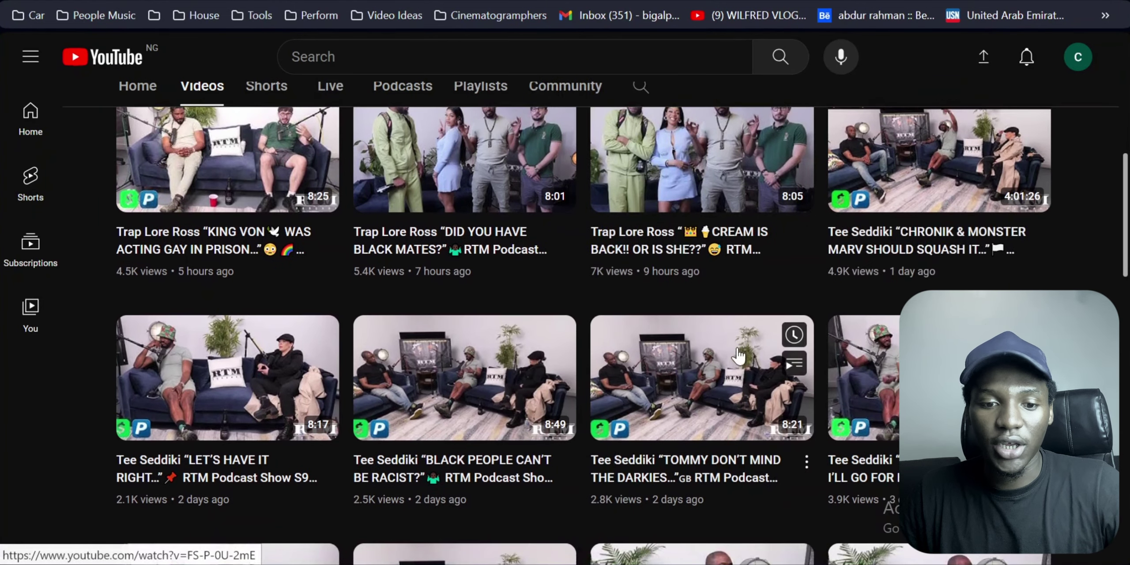
scroll(738, 356, "down", 5)
scroll(739, 354, "up", 15)
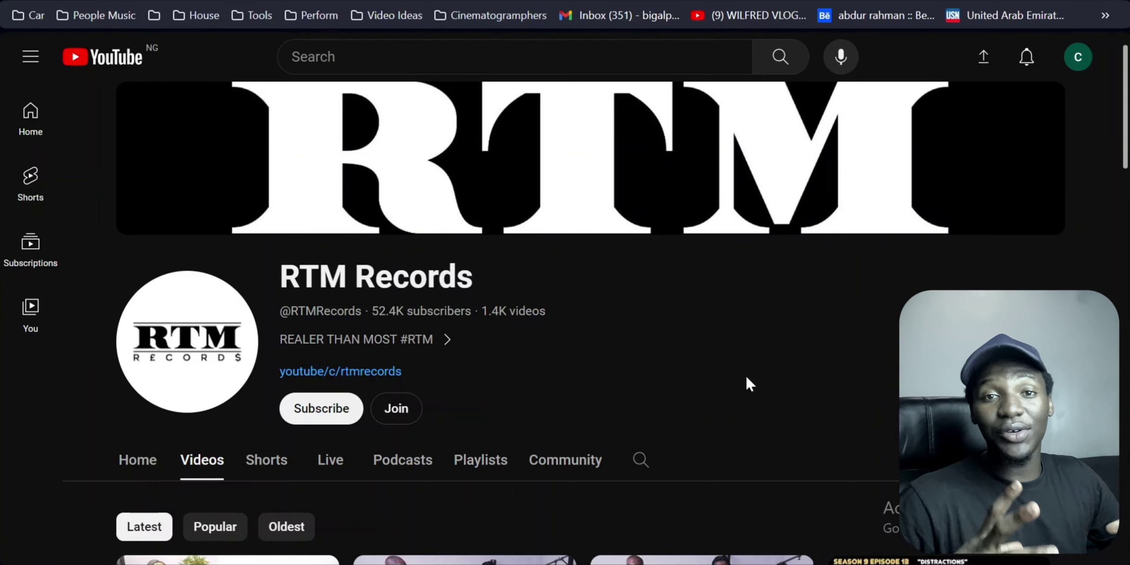
scroll(746, 379, "down", 8)
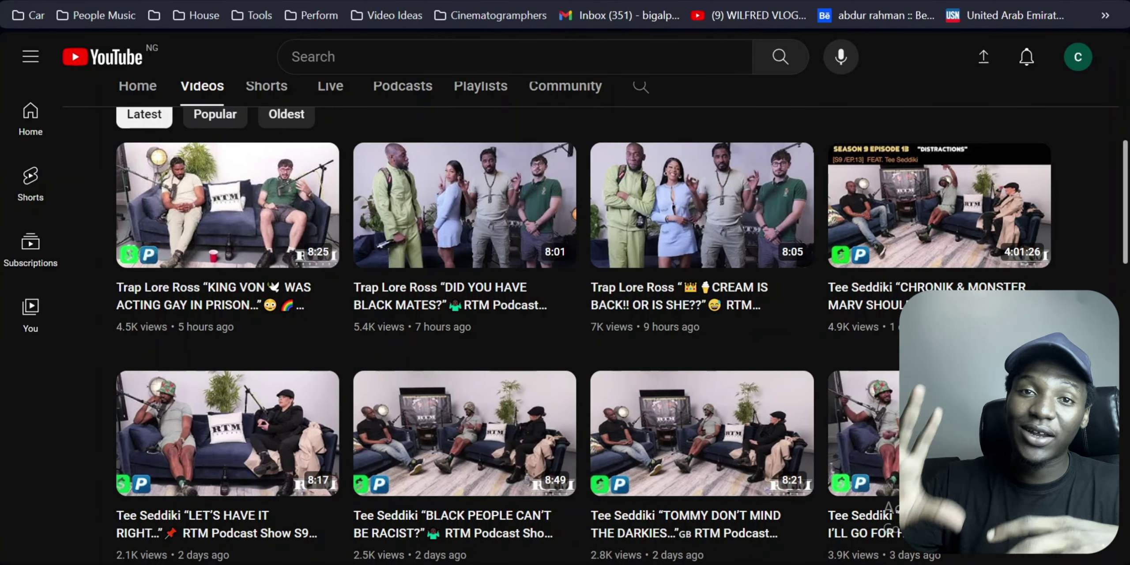
scroll(565, 309, "up", 5)
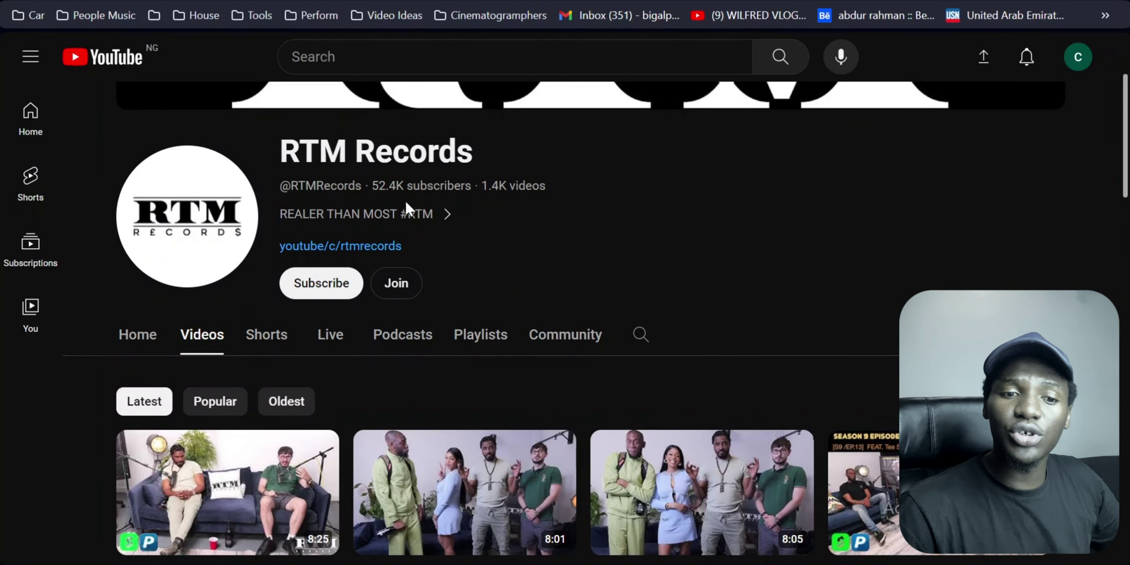
- Open the RTM Records channel's About details and check them for links and contact information
left_click(447, 216)
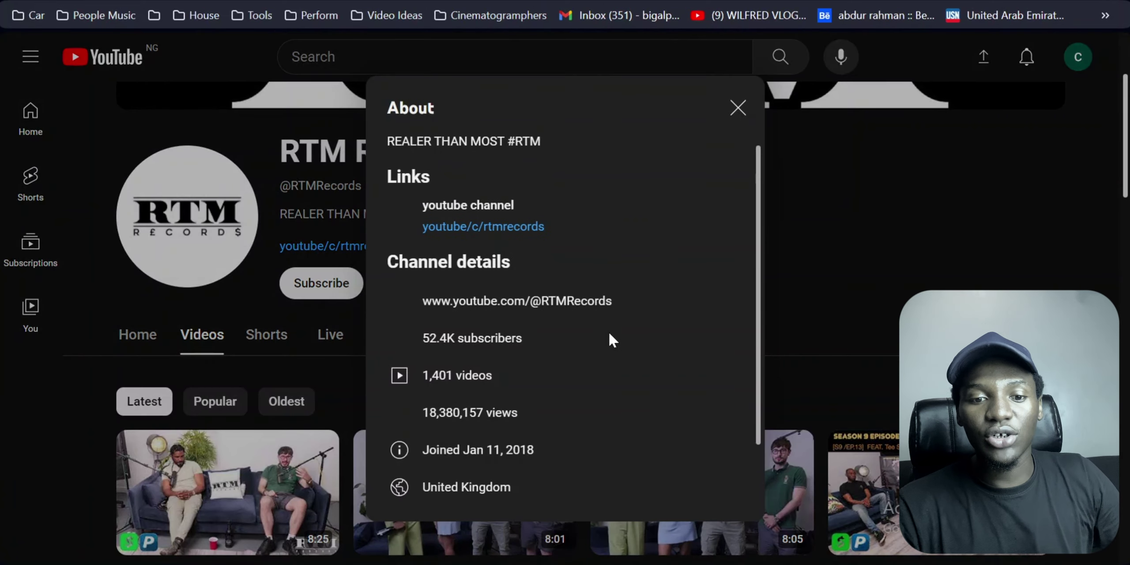
scroll(677, 360, "down", 2)
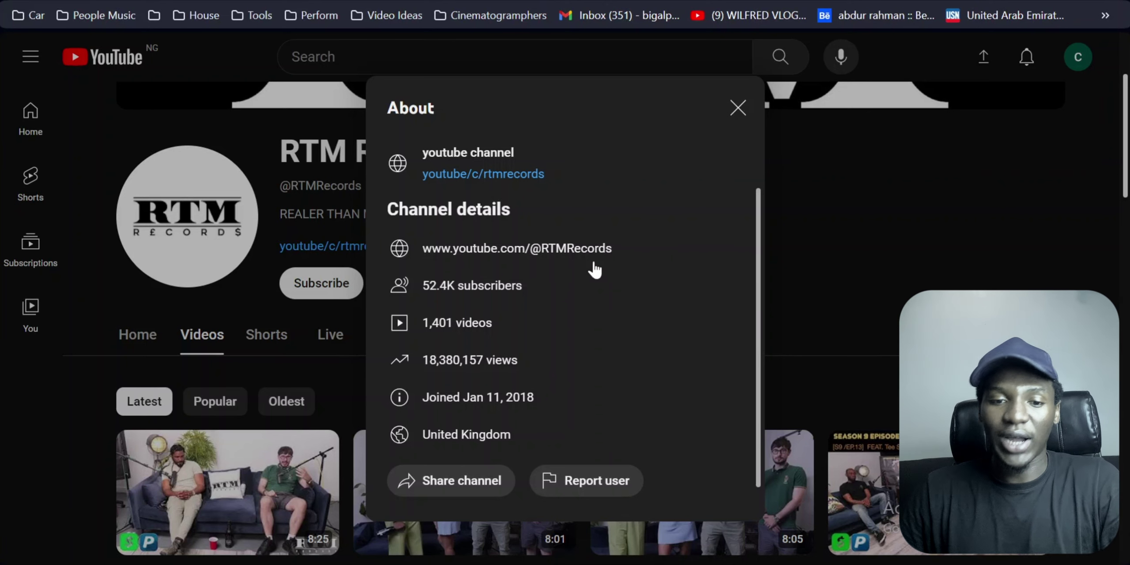
scroll(551, 309, "up", 1)
scroll(551, 310, "down", 1)
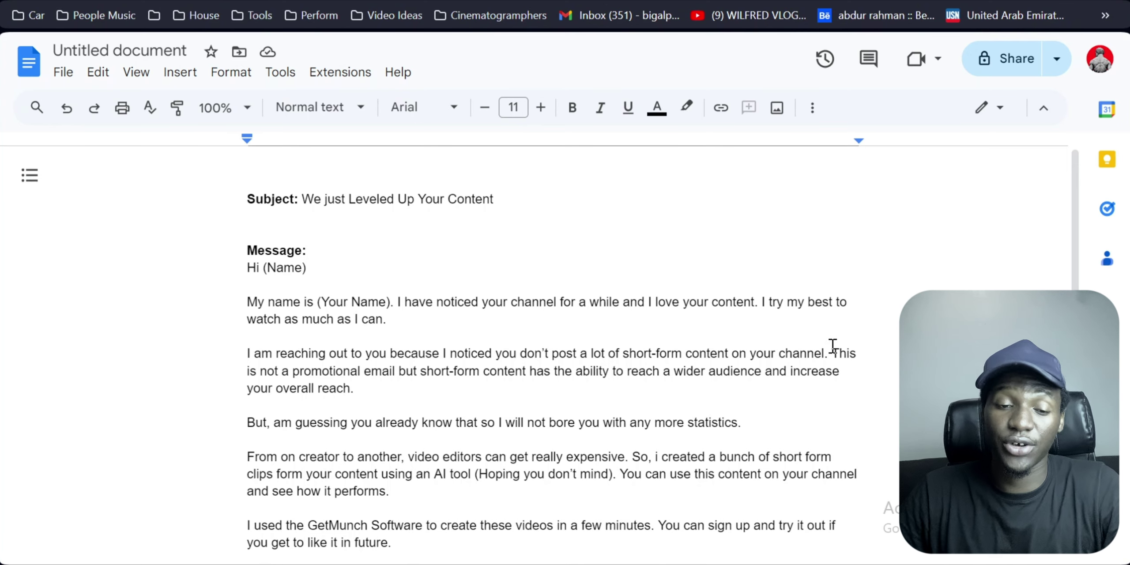
- Switch to the outreach email template in Google Docs and review its subject line and the (Name) placeholder in the greeting
scroll(832, 346, "down", 3)
scroll(833, 346, "up", 3)
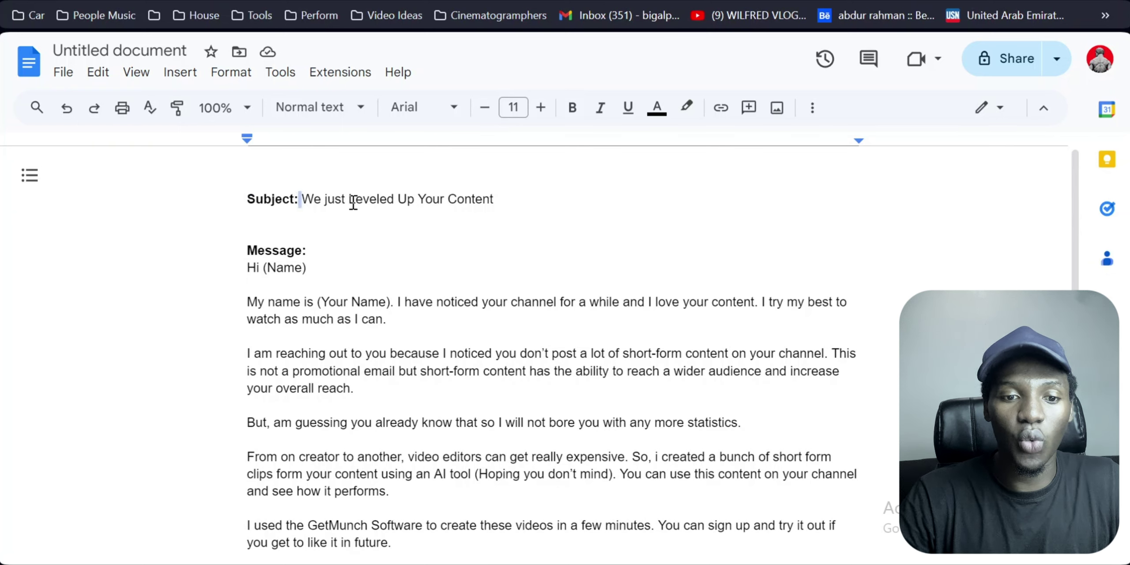
left_click_drag(353, 203, 455, 198)
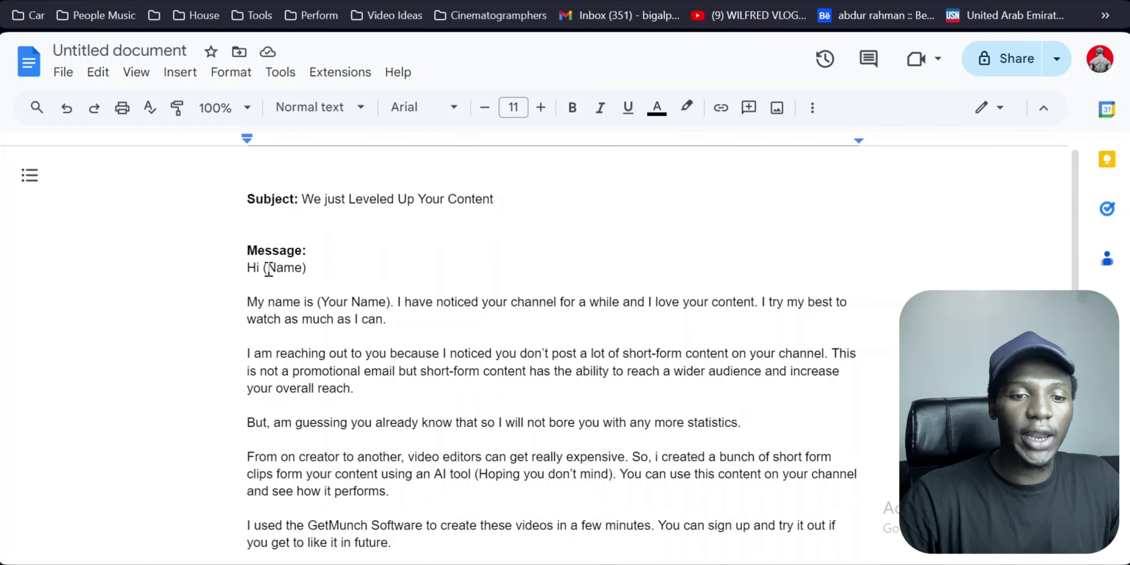
left_click(250, 267)
double_click(267, 268)
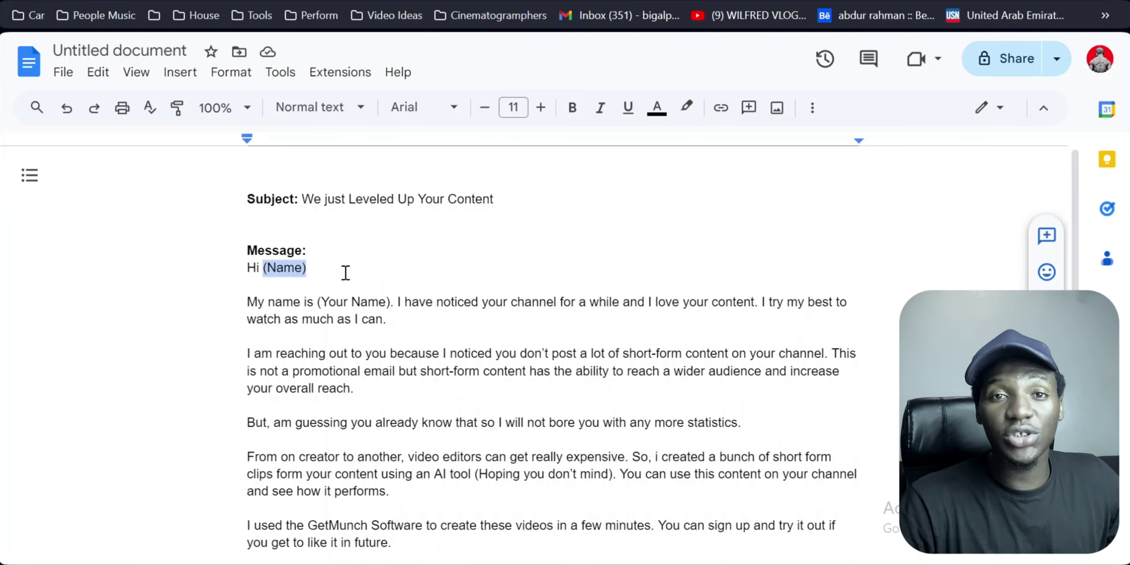
- Read through the email body from the introduction to the GetMunch Software paragraph, highlighting the passages being reviewed
left_click(247, 302)
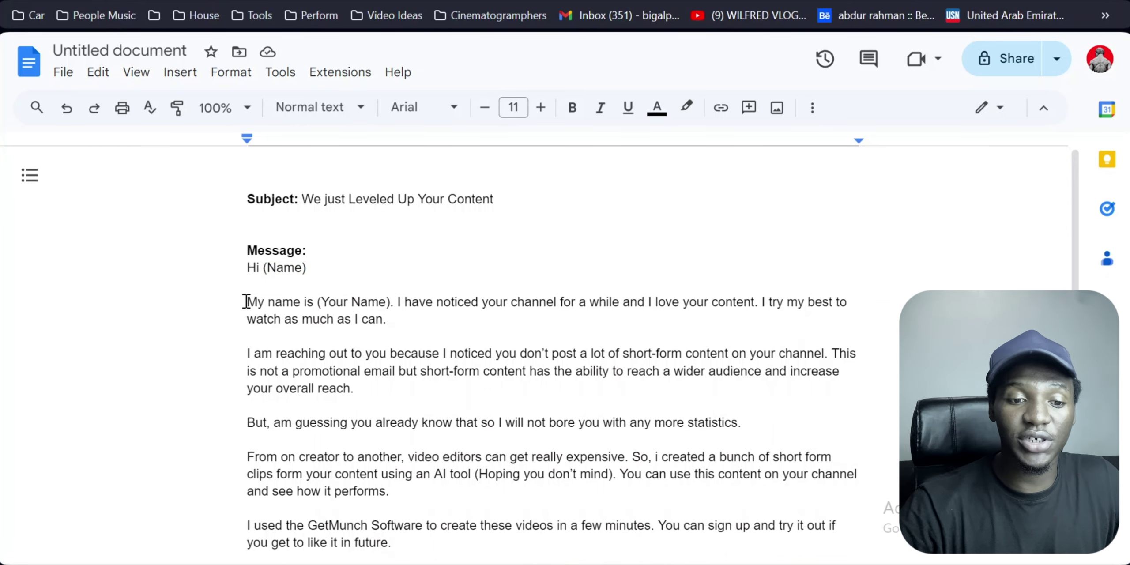
left_click_drag(246, 302, 378, 483)
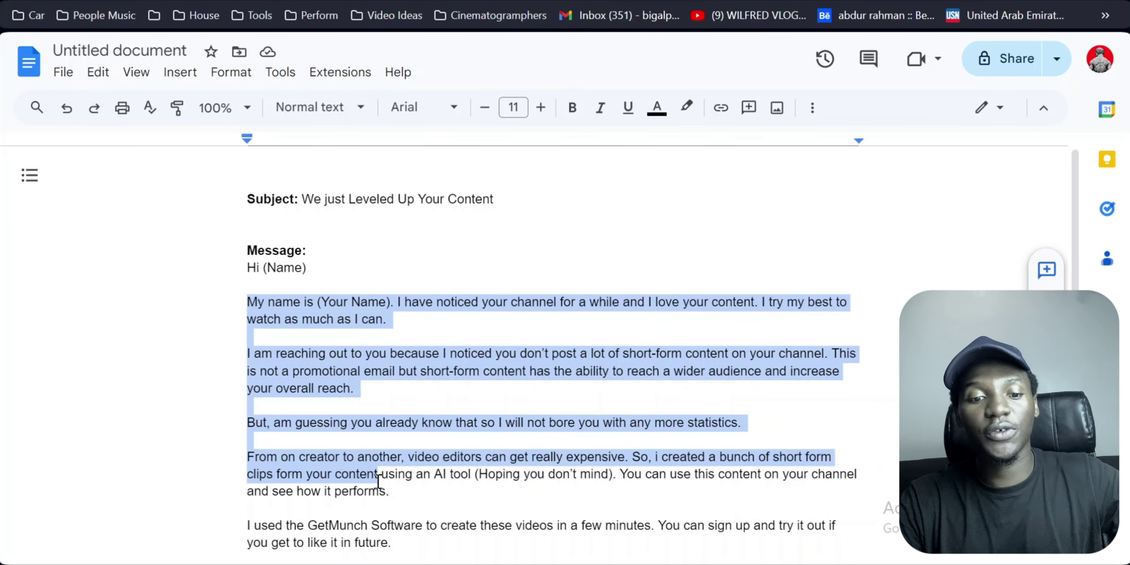
left_click_drag(379, 481, 737, 481)
scroll(736, 476, "down", 2)
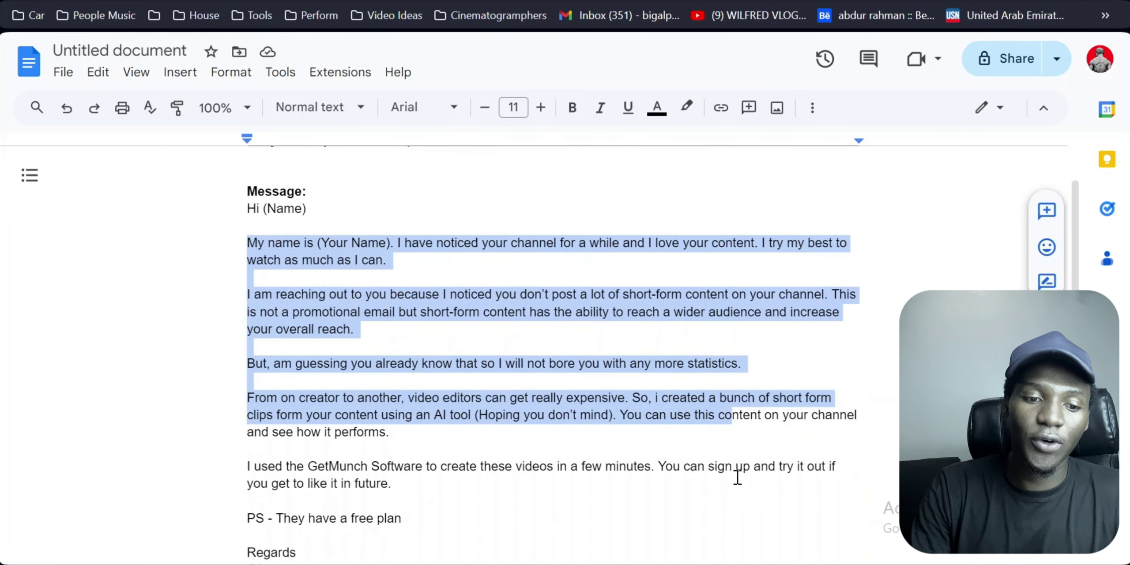
left_click_drag(246, 453, 717, 466)
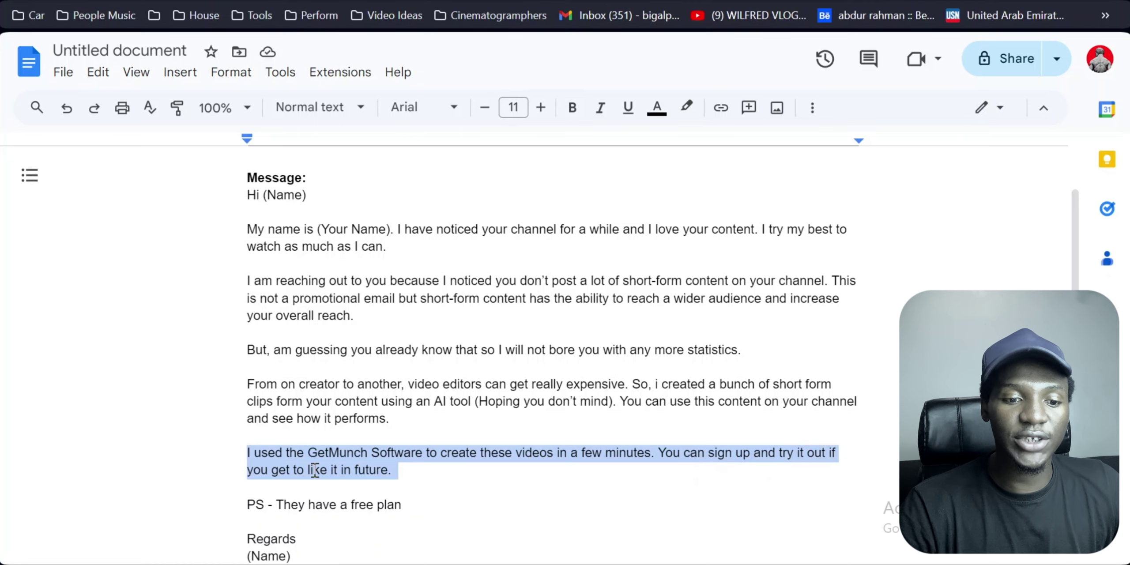
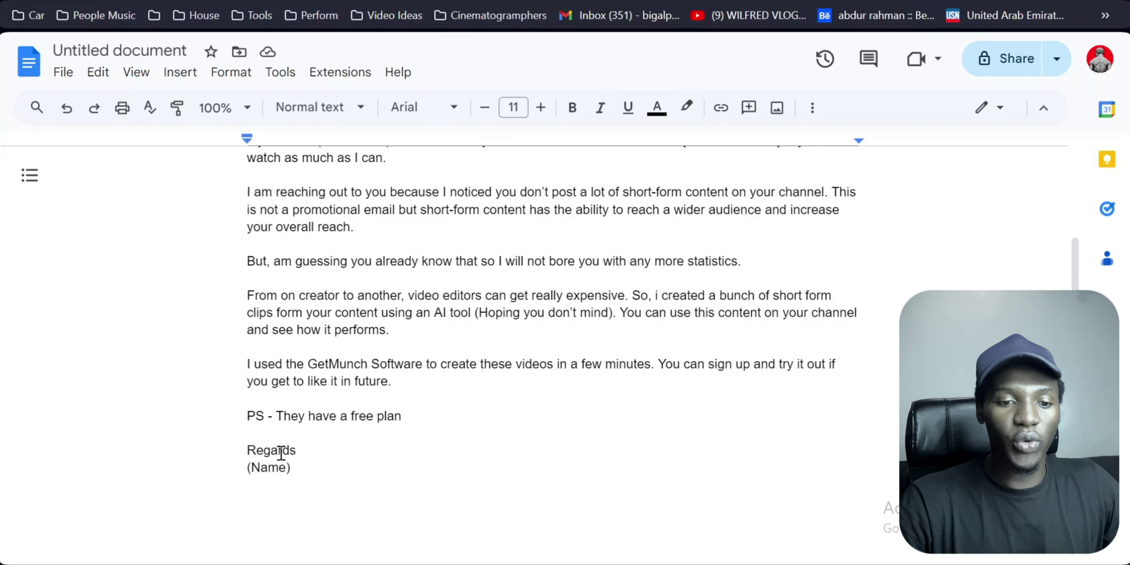
- Review the whole email template again and highlight the phrase "form your content using an AI tool"
scroll(584, 391, "up", 3)
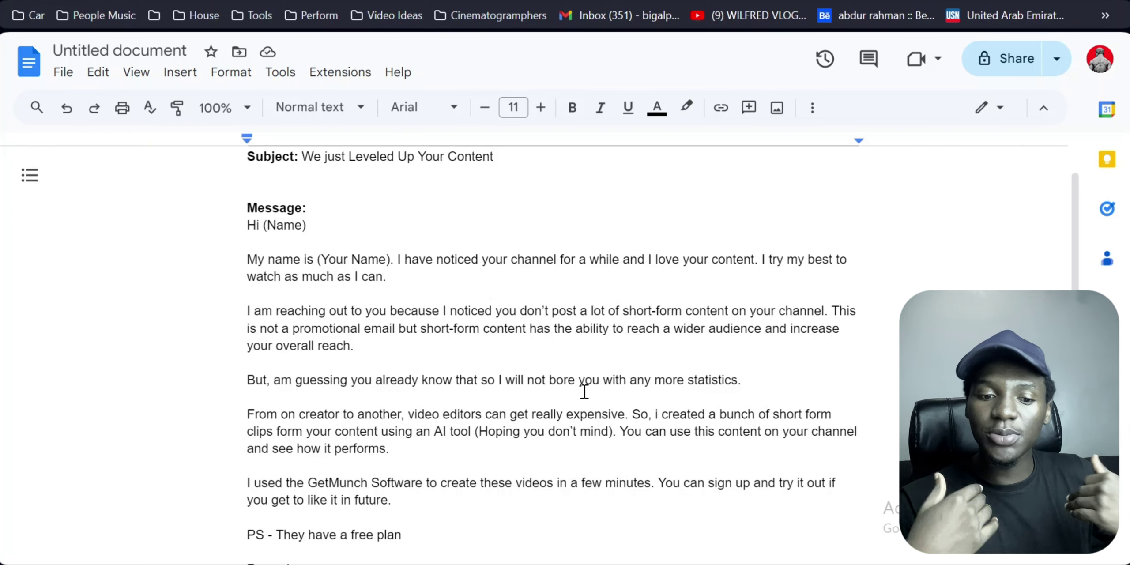
scroll(803, 439, "down", 4)
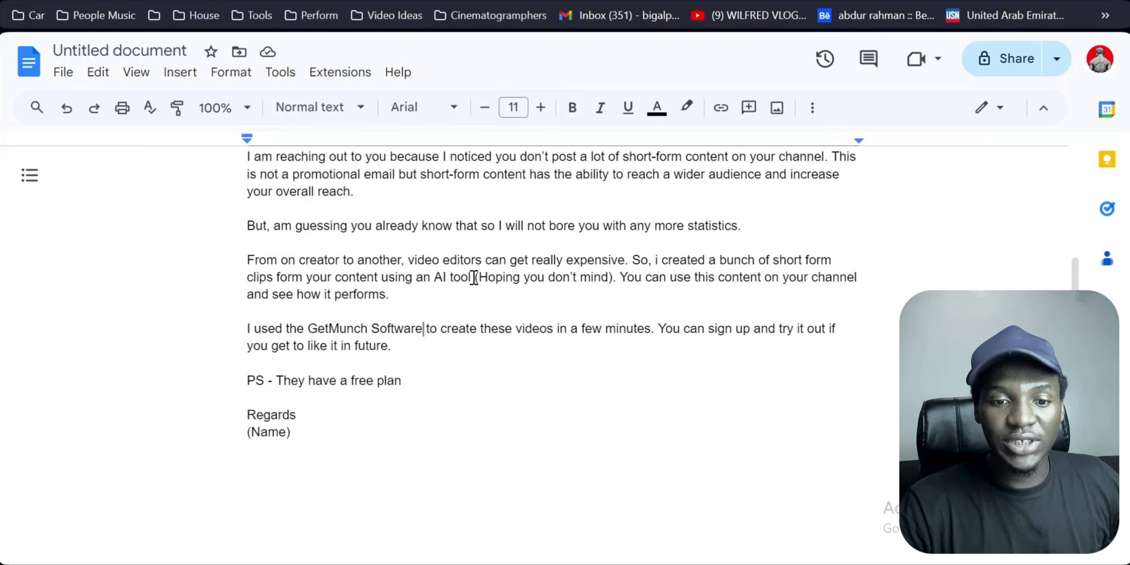
left_click_drag(381, 275, 279, 280)
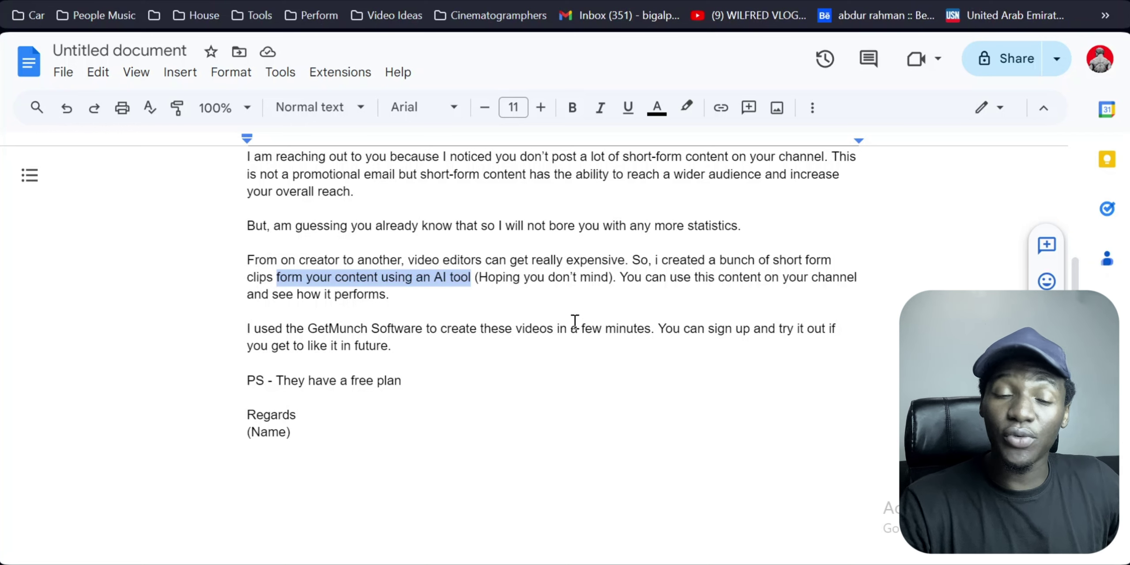
scroll(505, 337, "up", 3)
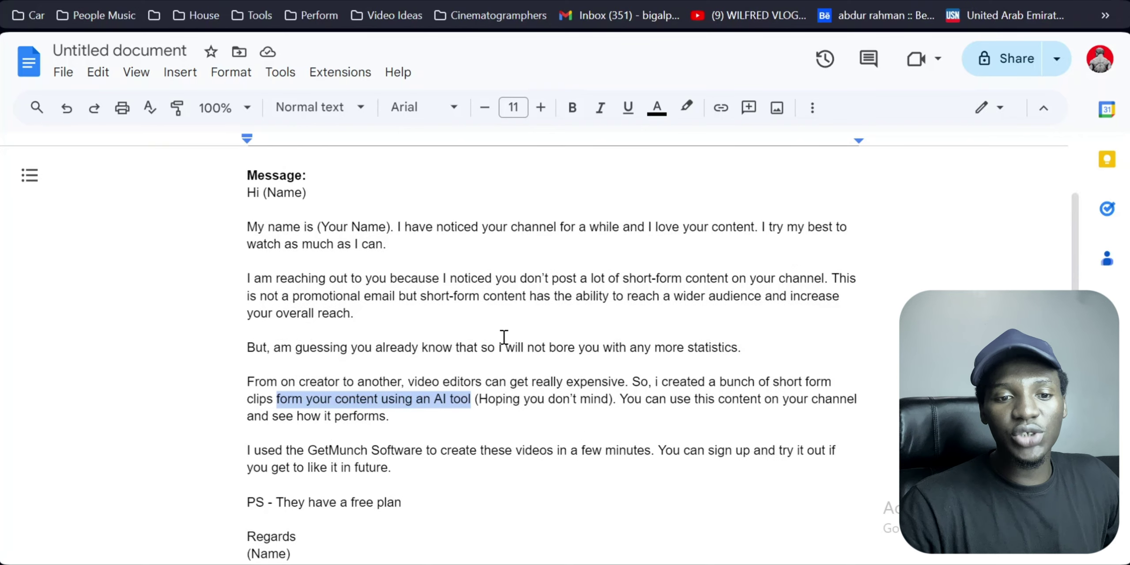
scroll(504, 338, "down", 2)
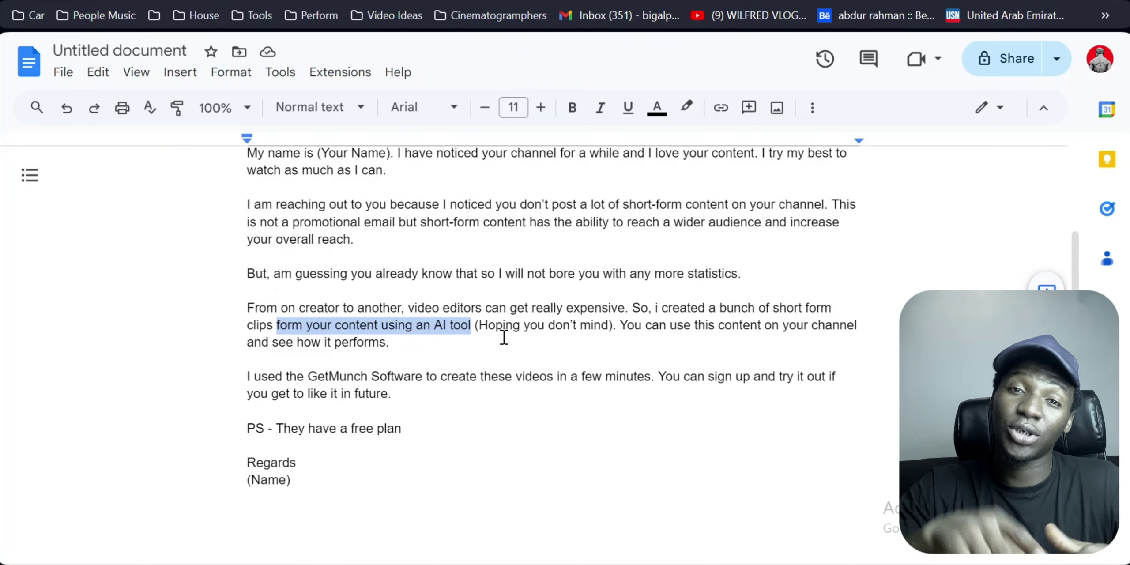
scroll(504, 338, "up", 1)
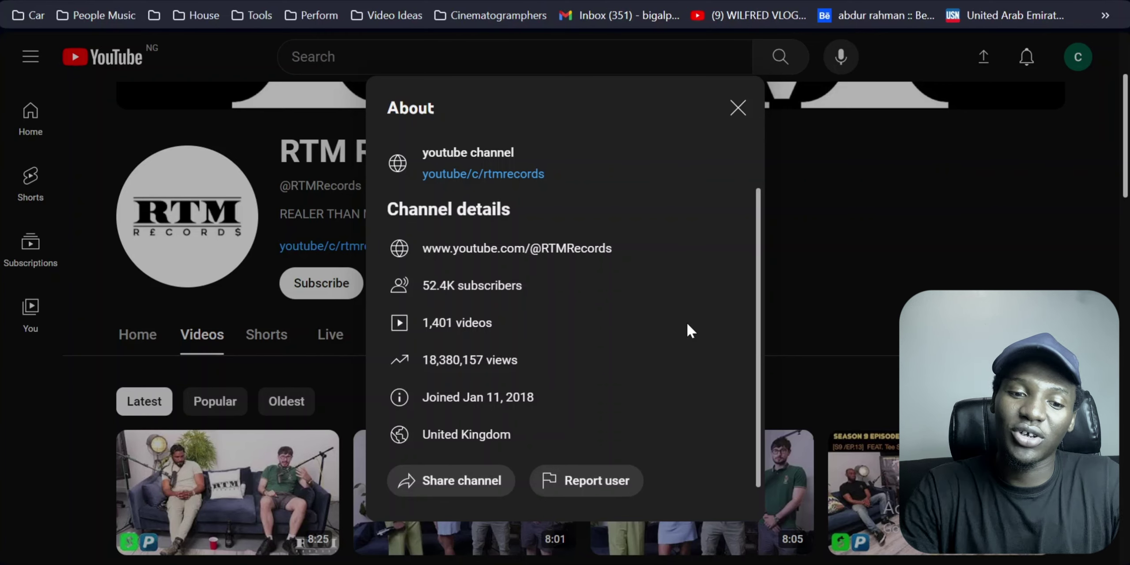
- Return to the RTM Records channel, close its About details and copy the share link of the latest video
left_click(738, 108)
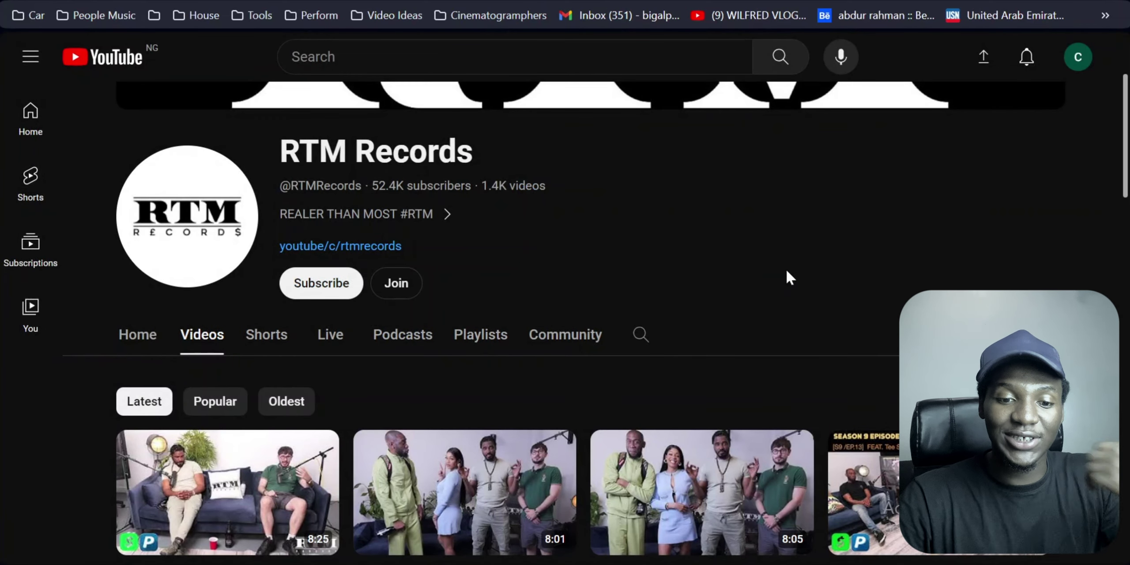
scroll(786, 268, "down", 5)
scroll(786, 269, "up", 5)
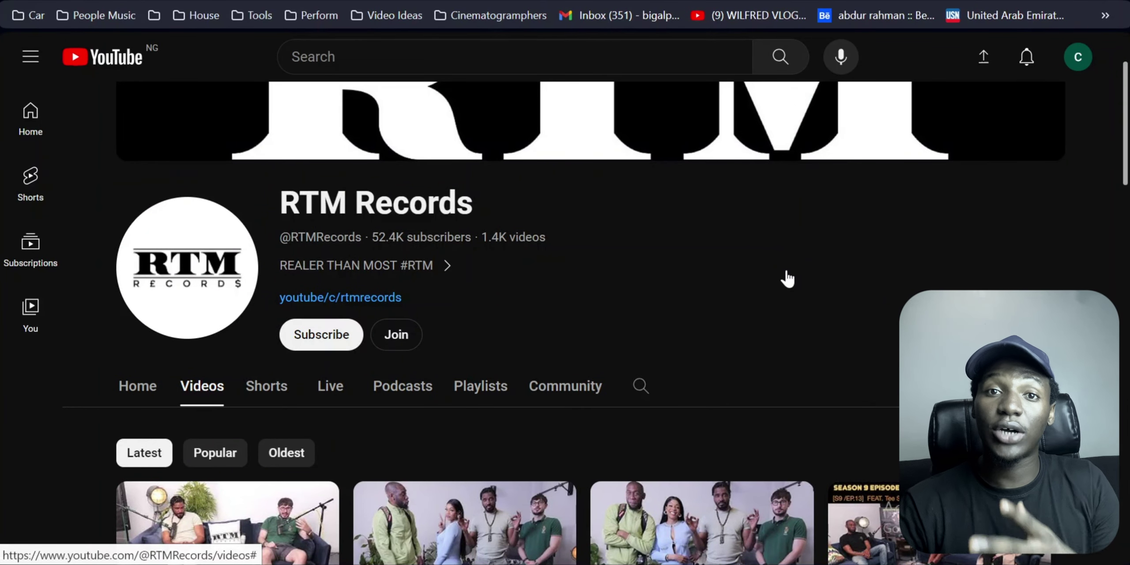
scroll(499, 384, "down", 5)
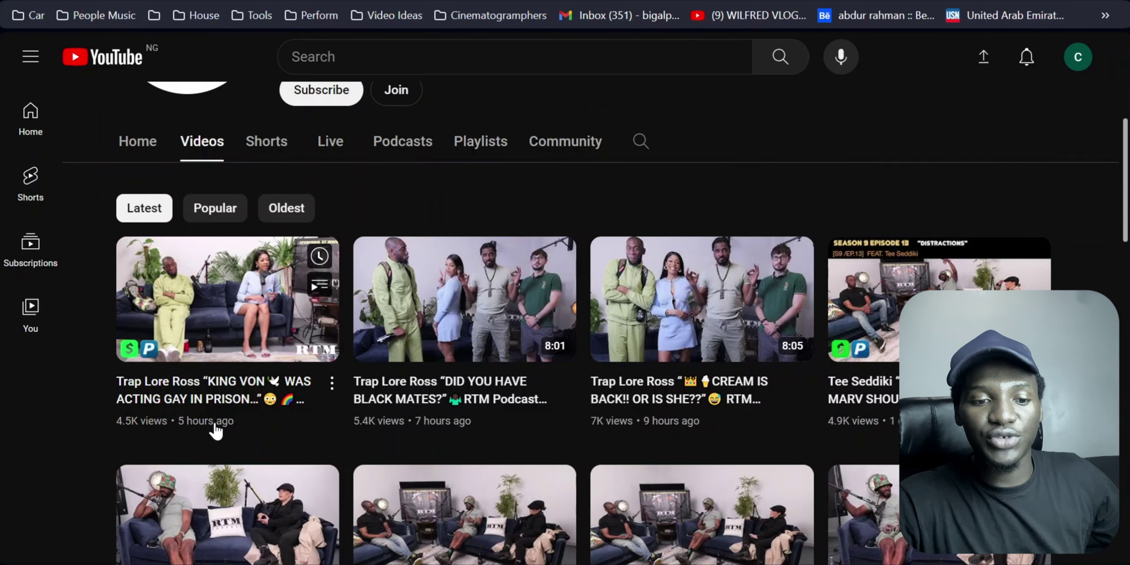
left_click(332, 386)
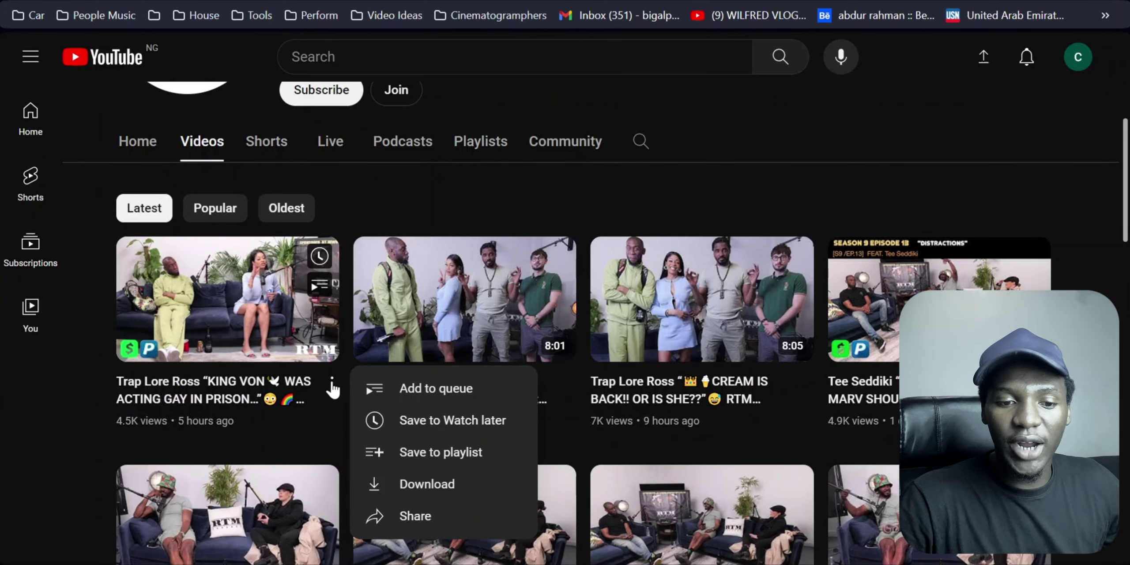
left_click(441, 516)
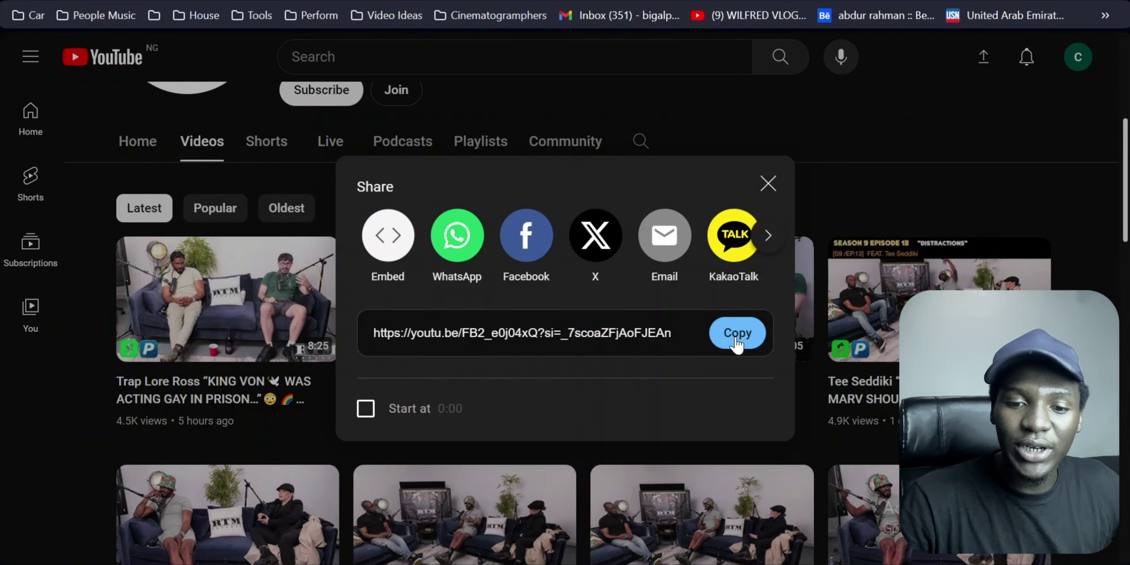
left_click(736, 340)
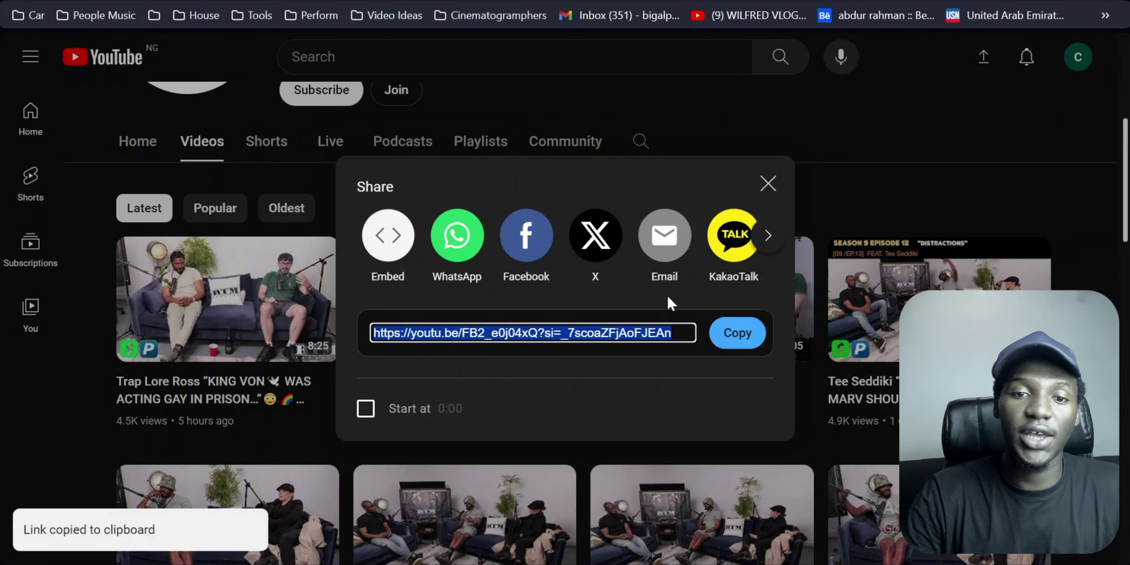
- Switch to the OpusClip site, enter the copied YouTube link as the video source and request free clips
left_click(574, 2)
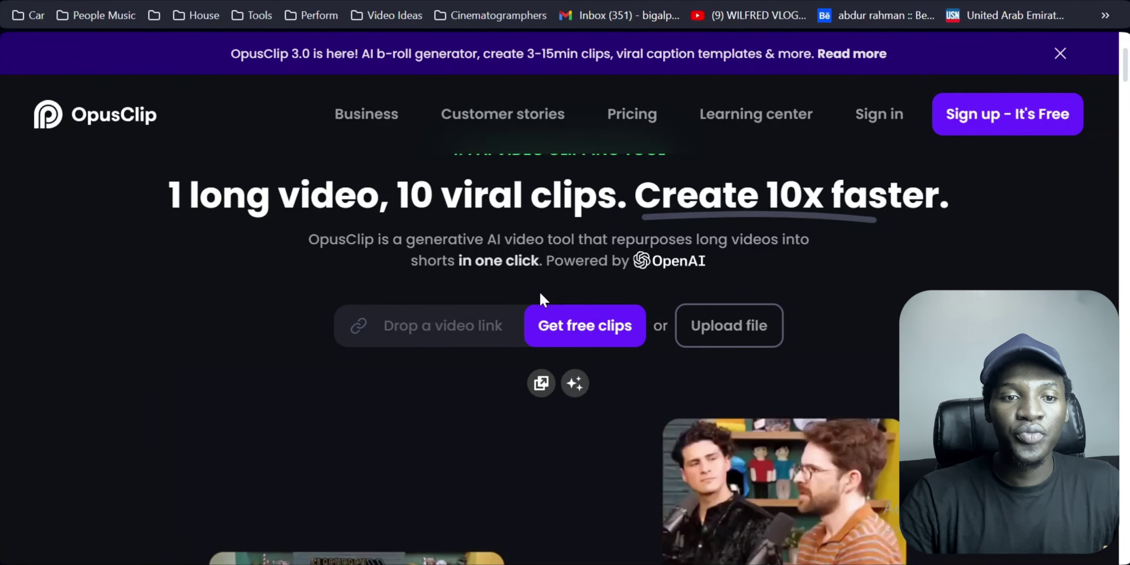
left_click(430, 335)
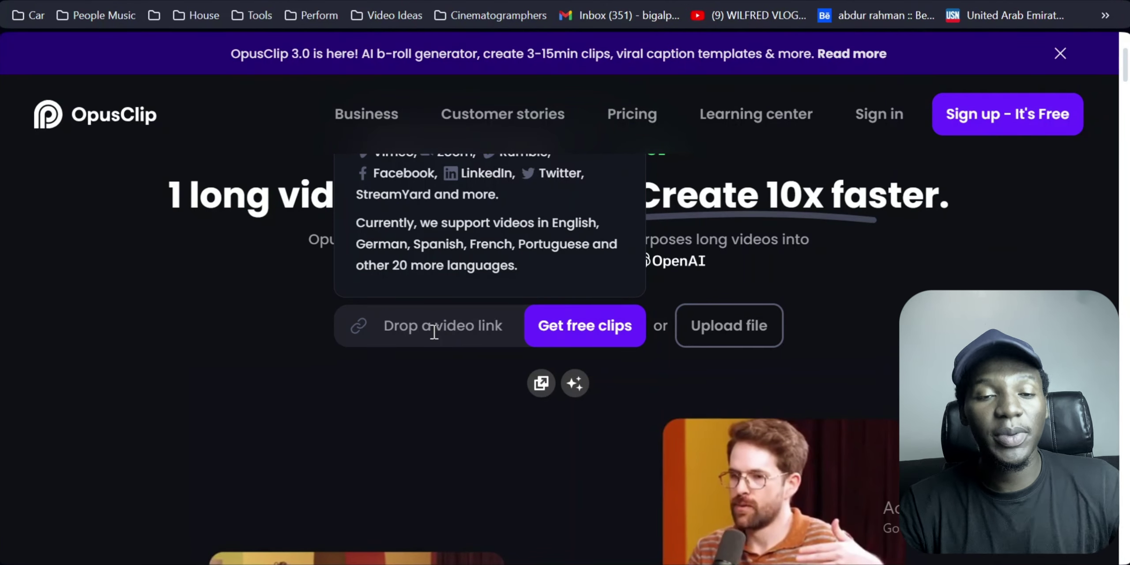
key("ctrl+v")
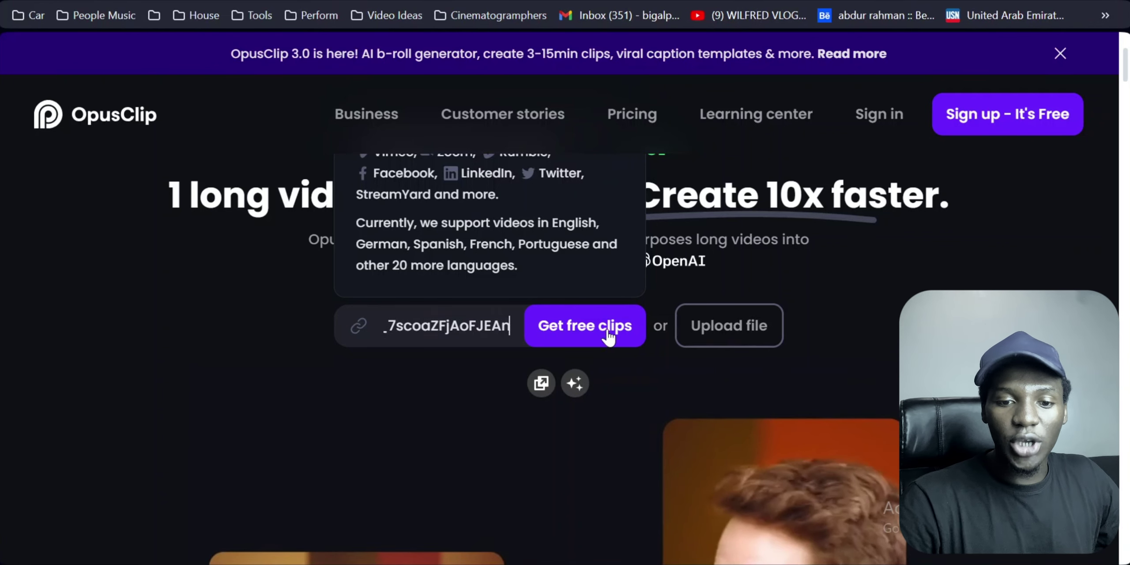
left_click(581, 339)
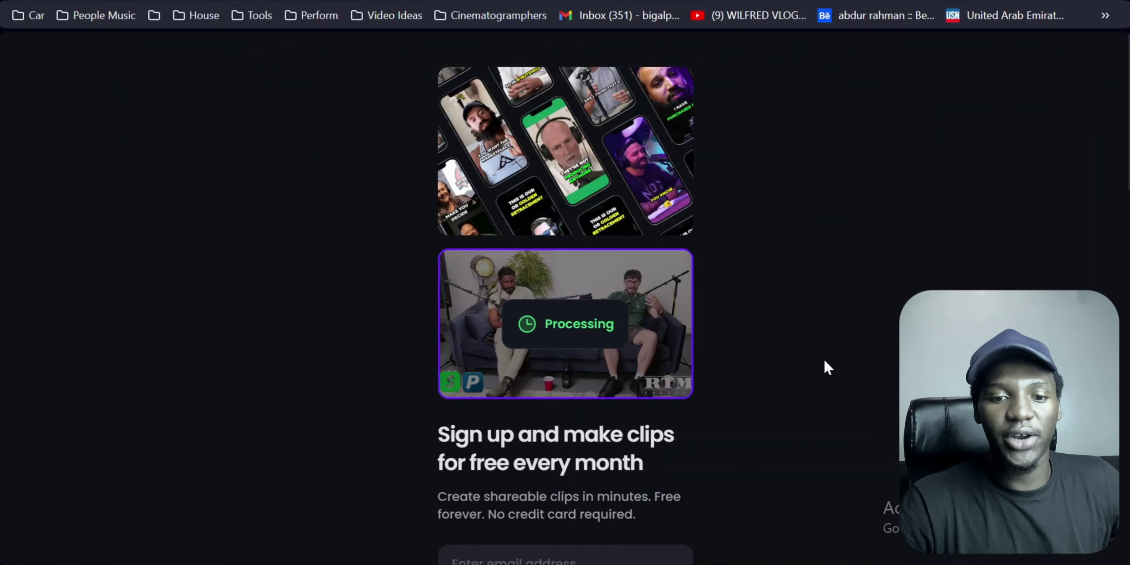
- Review the sign-up page's video preview and its email, Google and Facebook account options
scroll(824, 359, "down", 2)
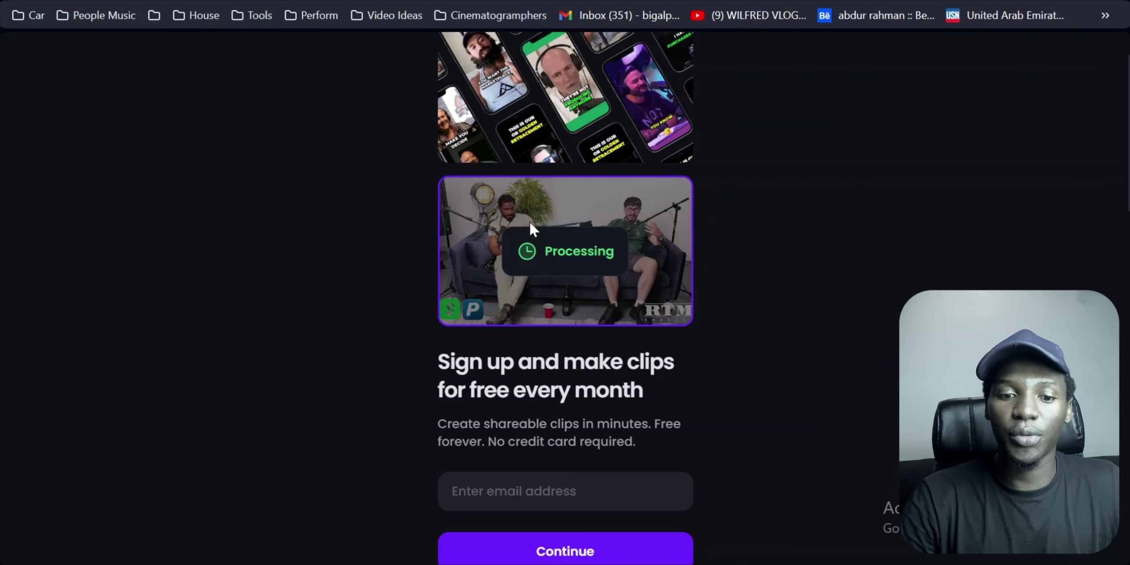
scroll(804, 388, "down", 4)
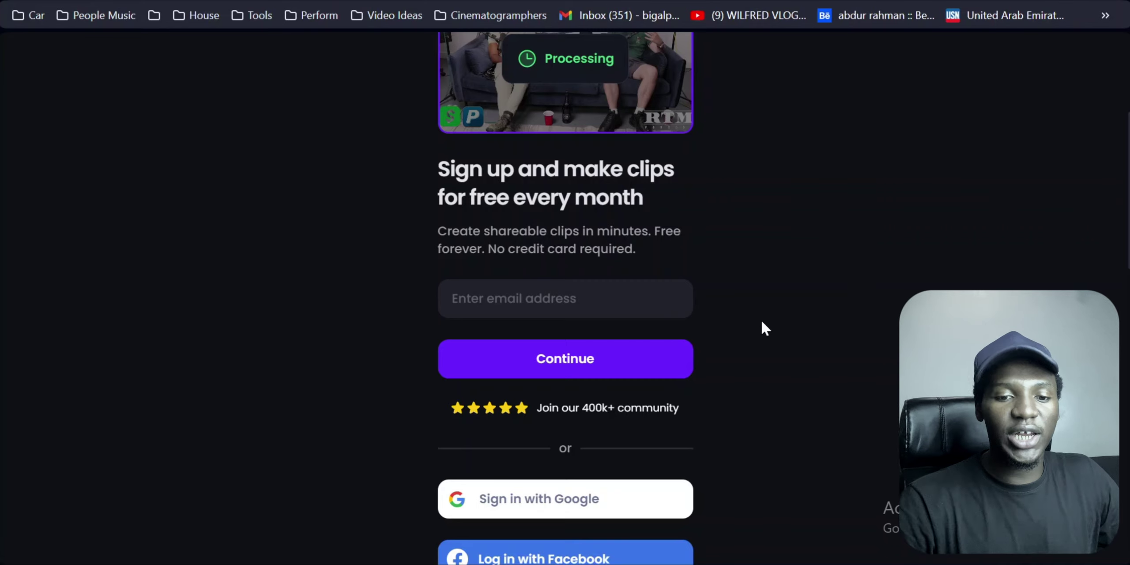
scroll(671, 326, "down", 4)
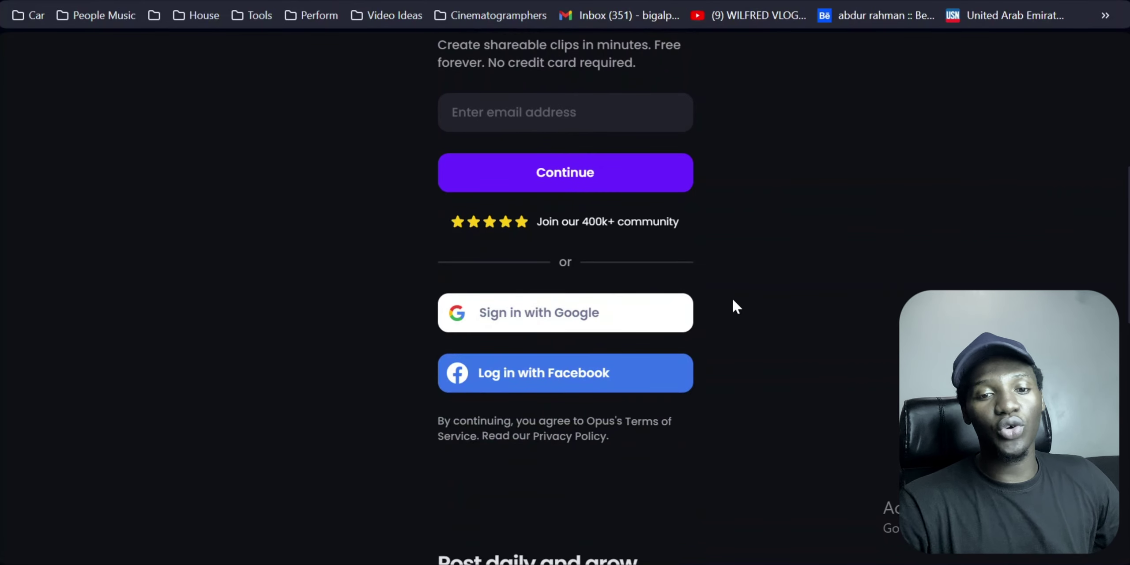
scroll(733, 305, "up", 6)
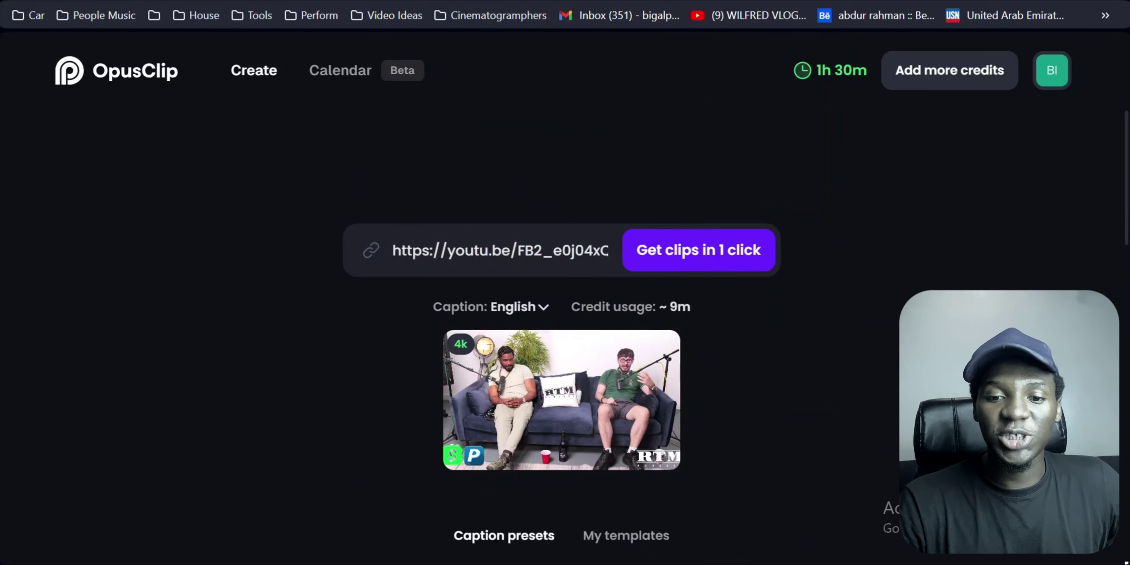
- Browse the caption presets for the podcast video and select the Mozi preset
scroll(723, 193, "down", 4)
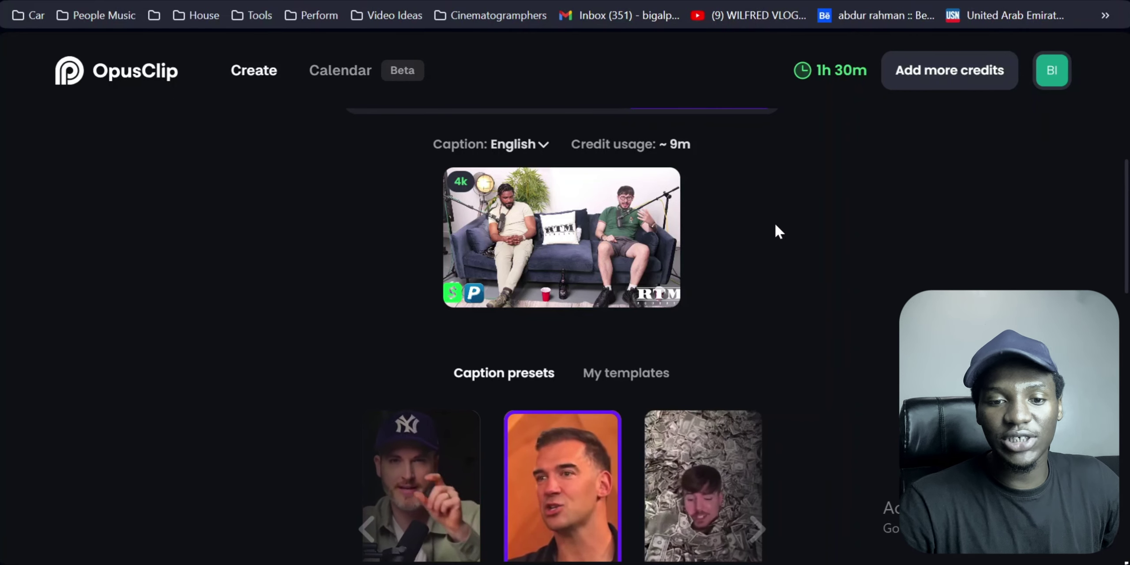
scroll(804, 289, "up", 3)
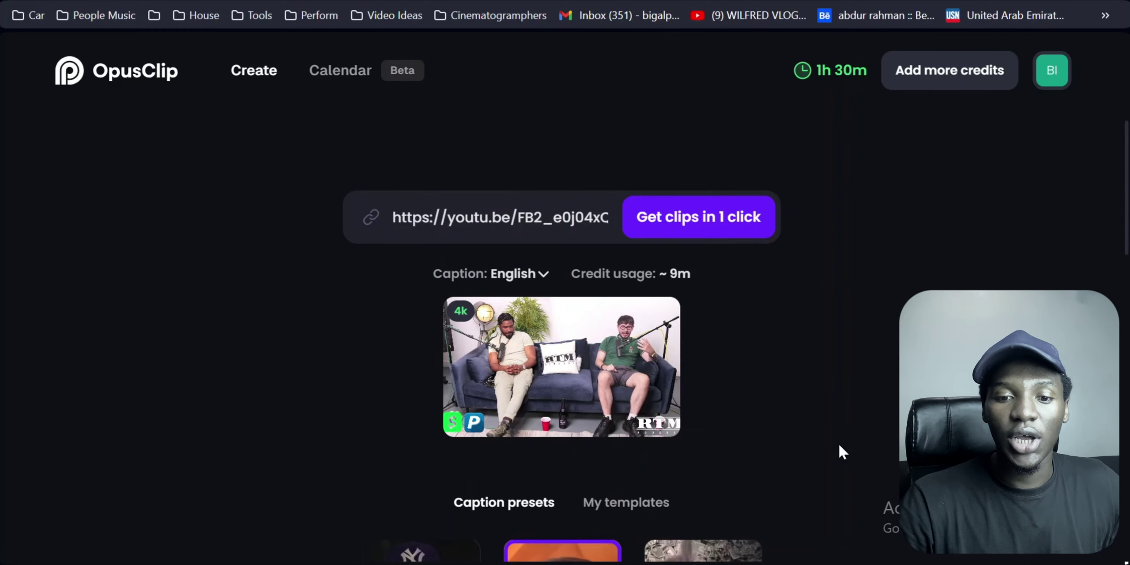
scroll(839, 443, "down", 1)
scroll(839, 444, "down", 8)
scroll(839, 443, "up", 2)
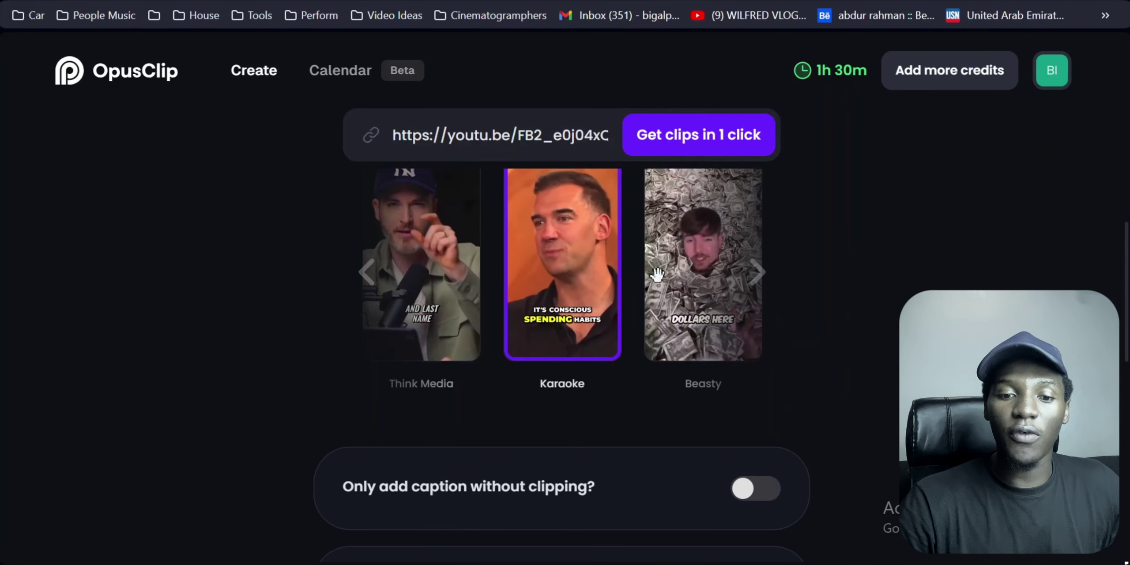
scroll(865, 271, "up", 1)
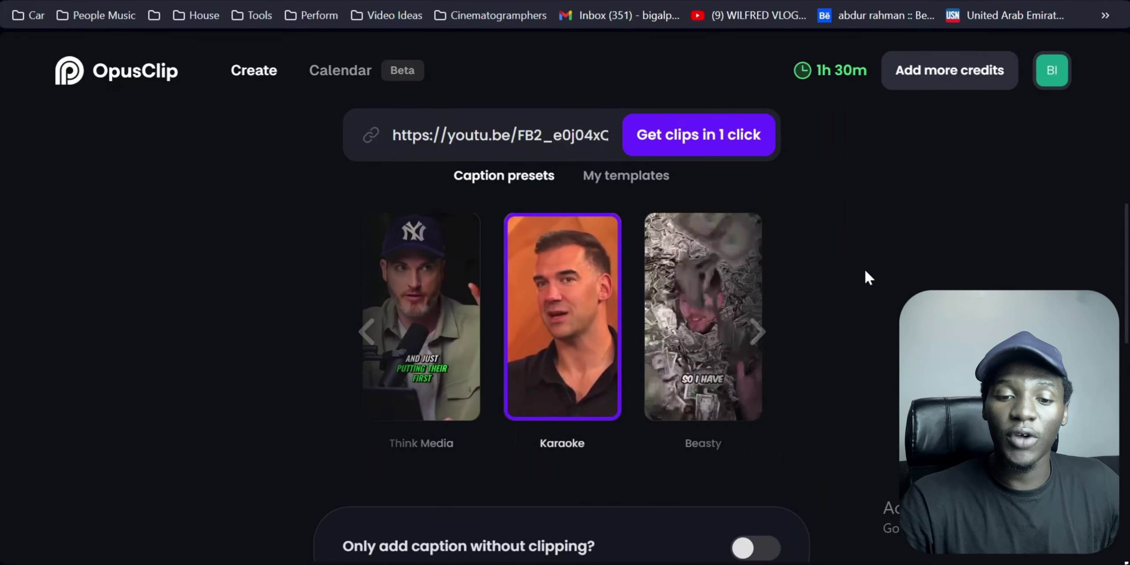
left_click(759, 335)
left_click(759, 335)
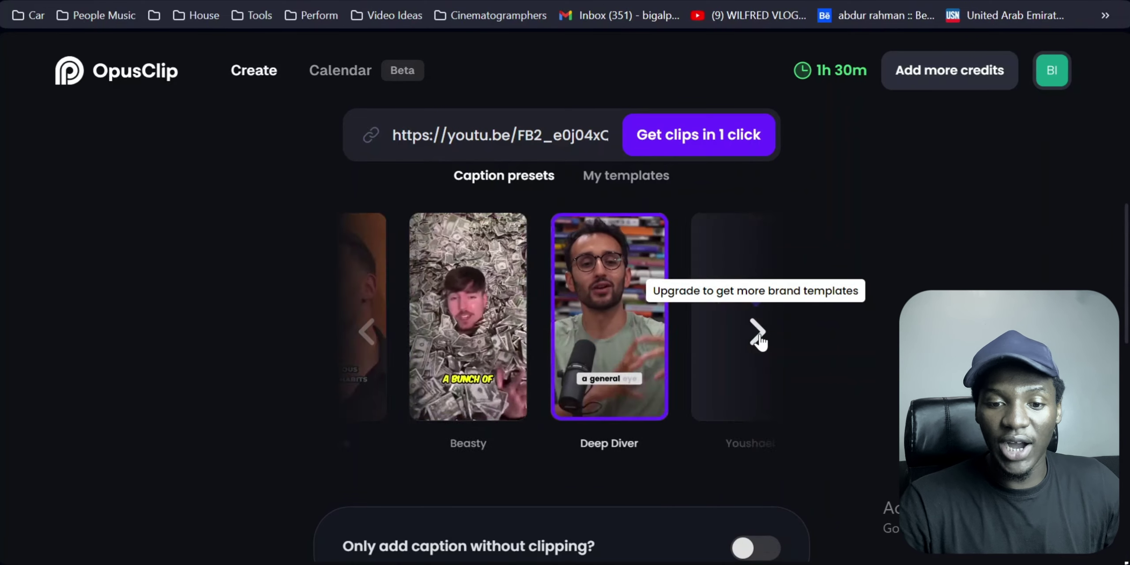
left_click(759, 335)
left_click(759, 335)
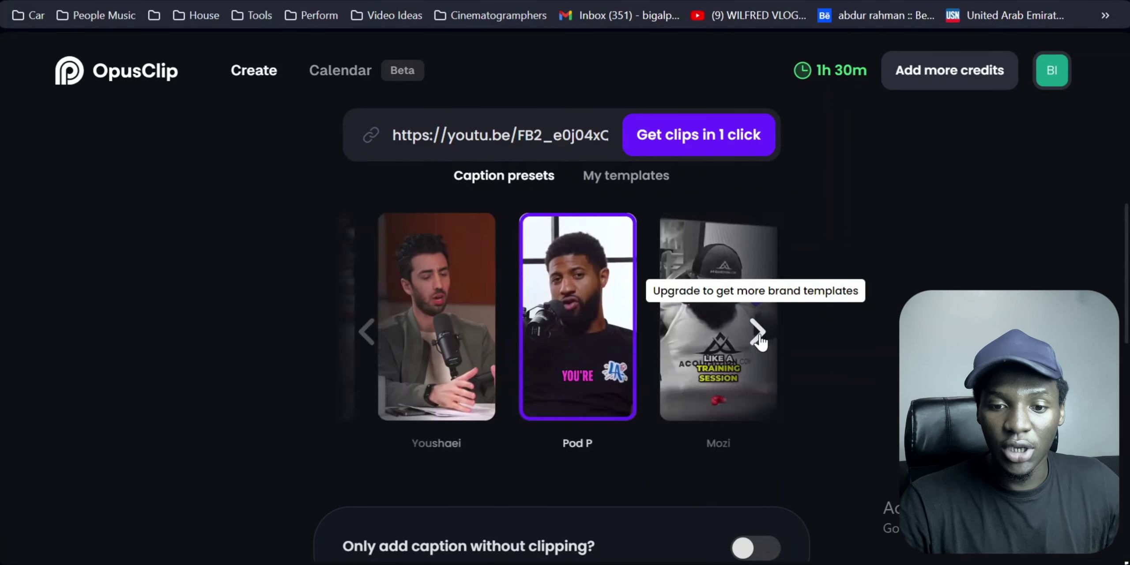
left_click(758, 335)
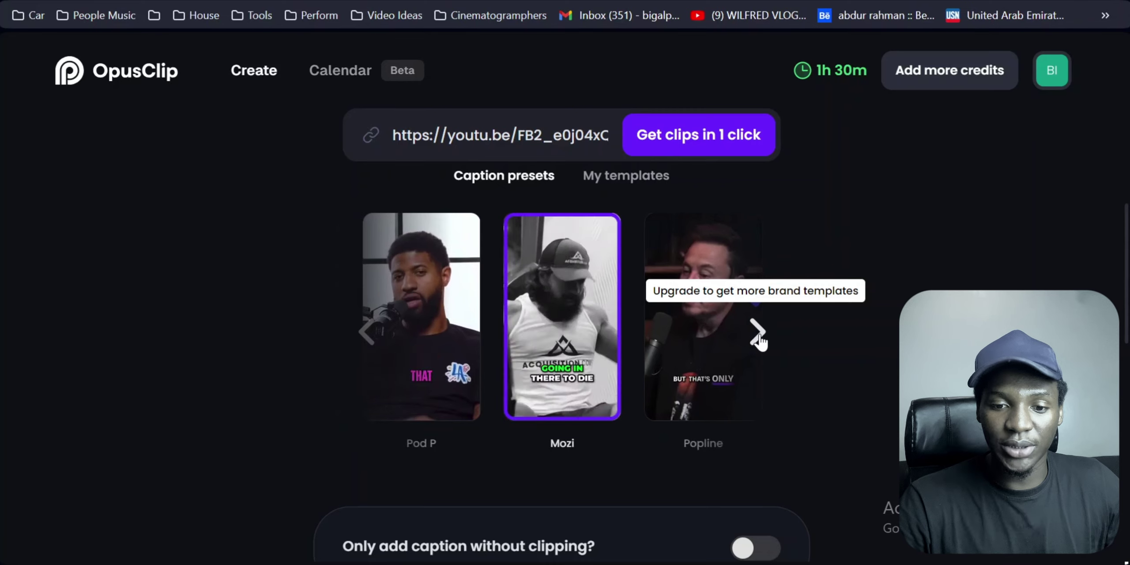
left_click(759, 334)
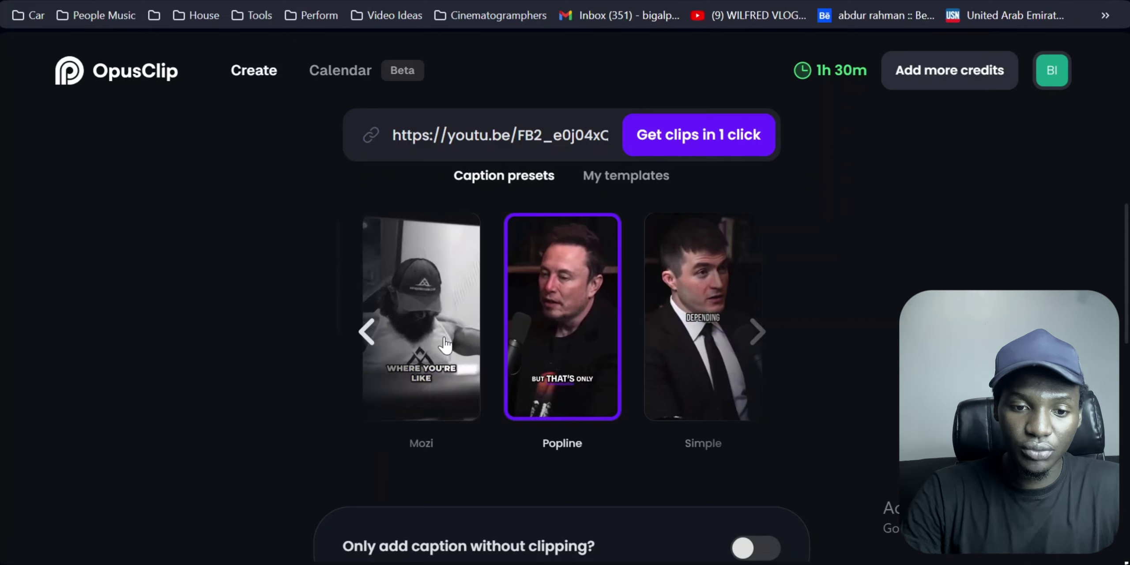
left_click(404, 345)
- Look over the caption-only option, leave it off, and set the genre of the video to Podcast
scroll(844, 401, "down", 4)
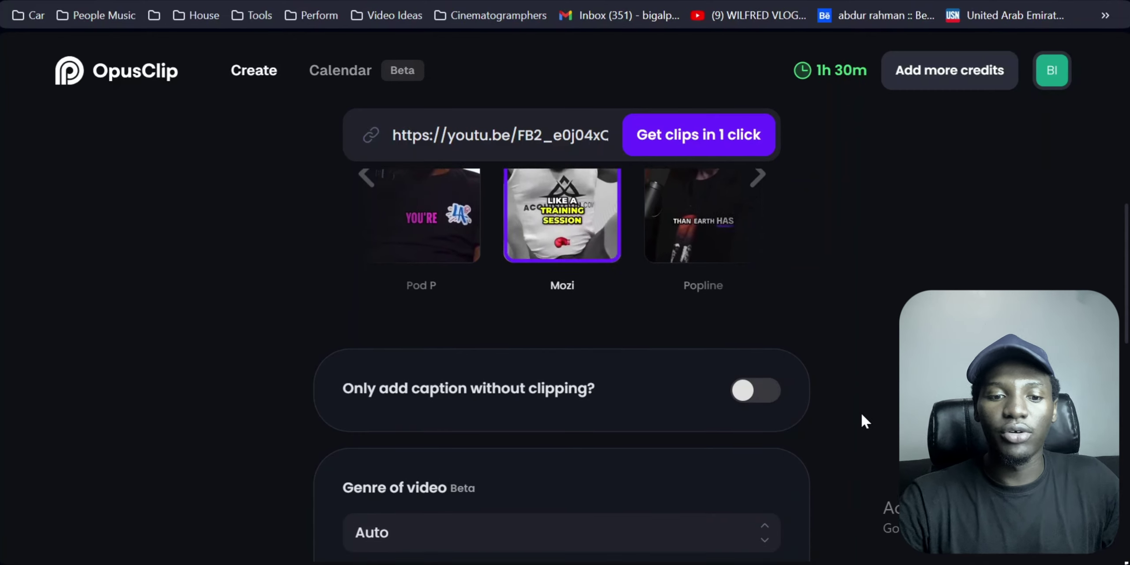
scroll(861, 413, "down", 1)
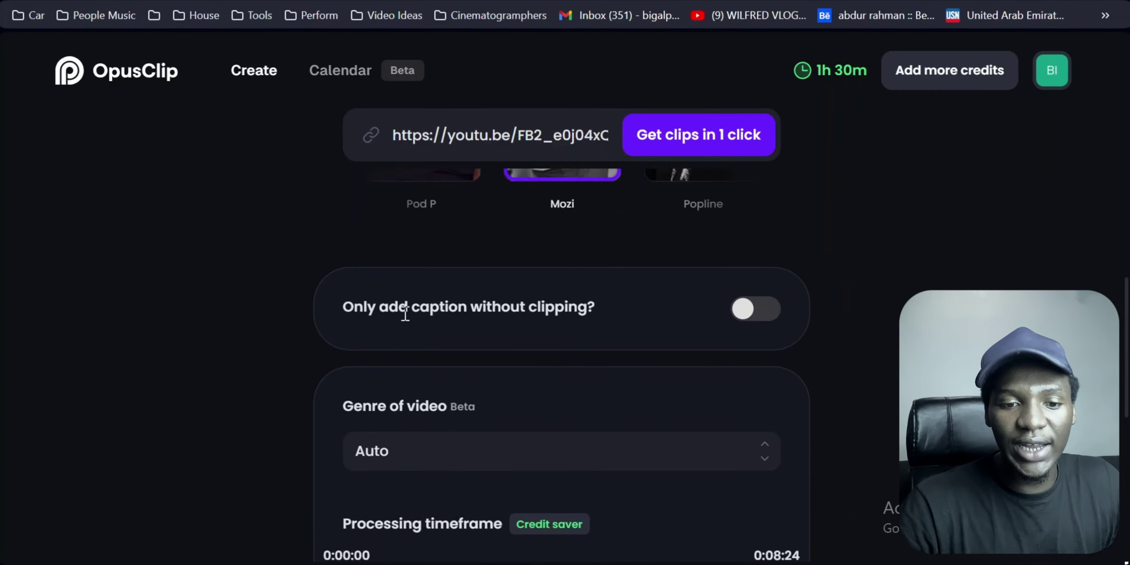
mouse_move(555, 306)
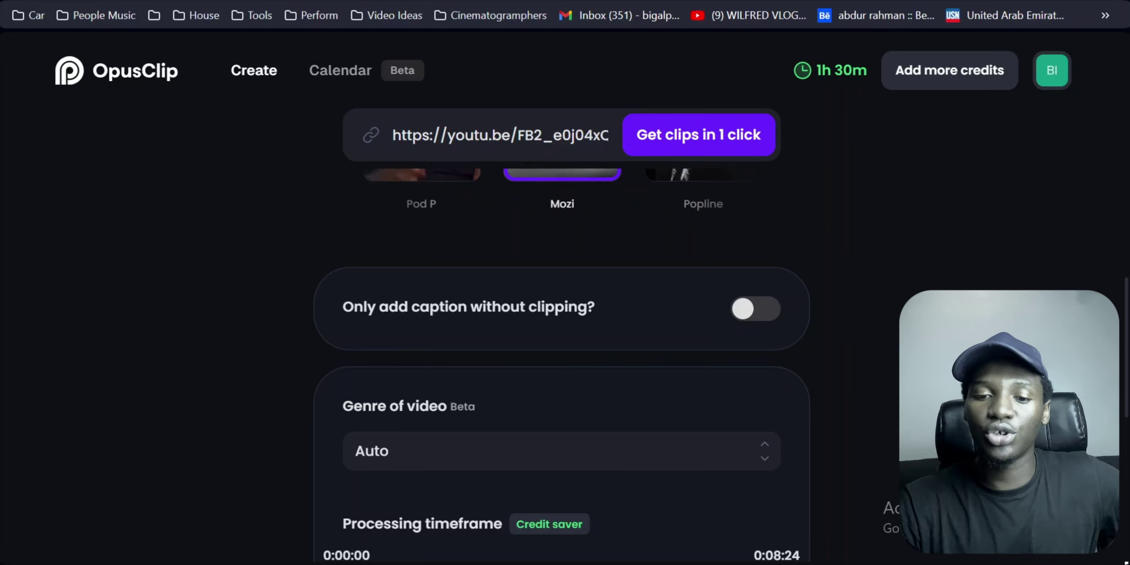
mouse_move(751, 319)
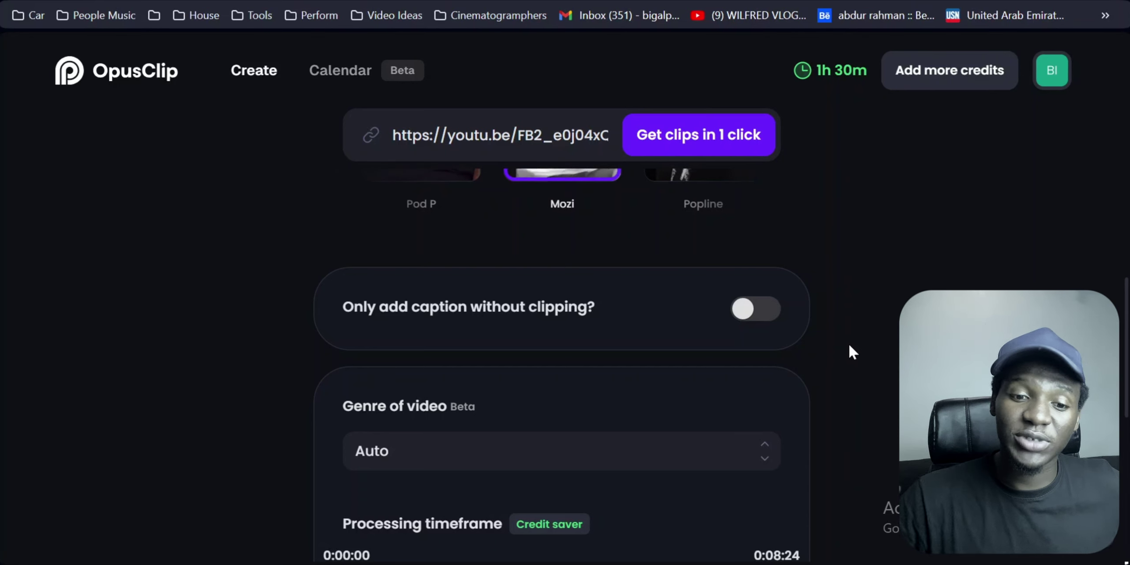
scroll(850, 346, "down", 4)
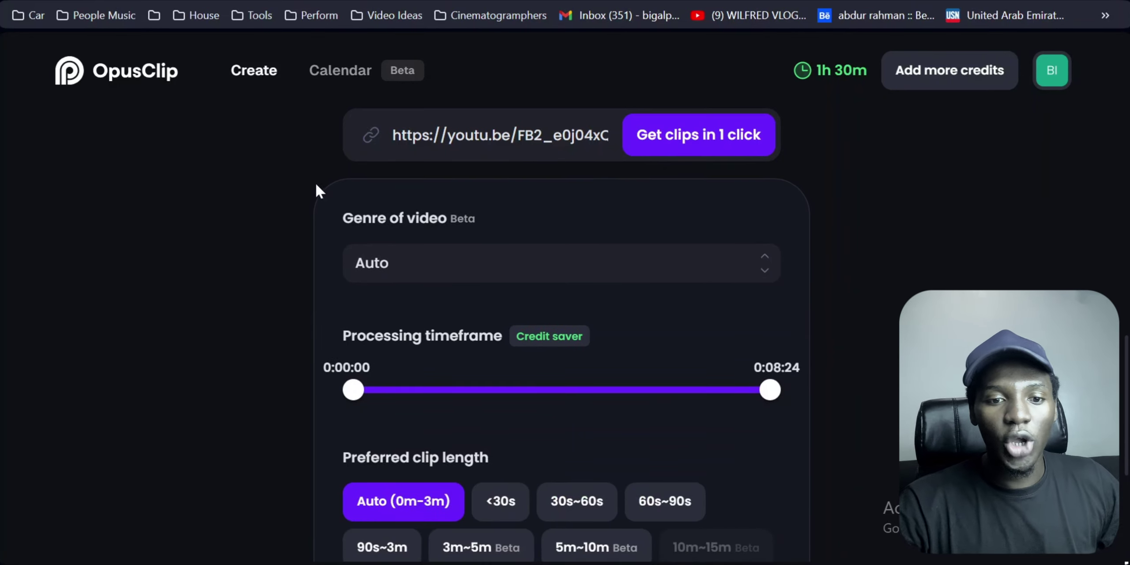
left_click(528, 274)
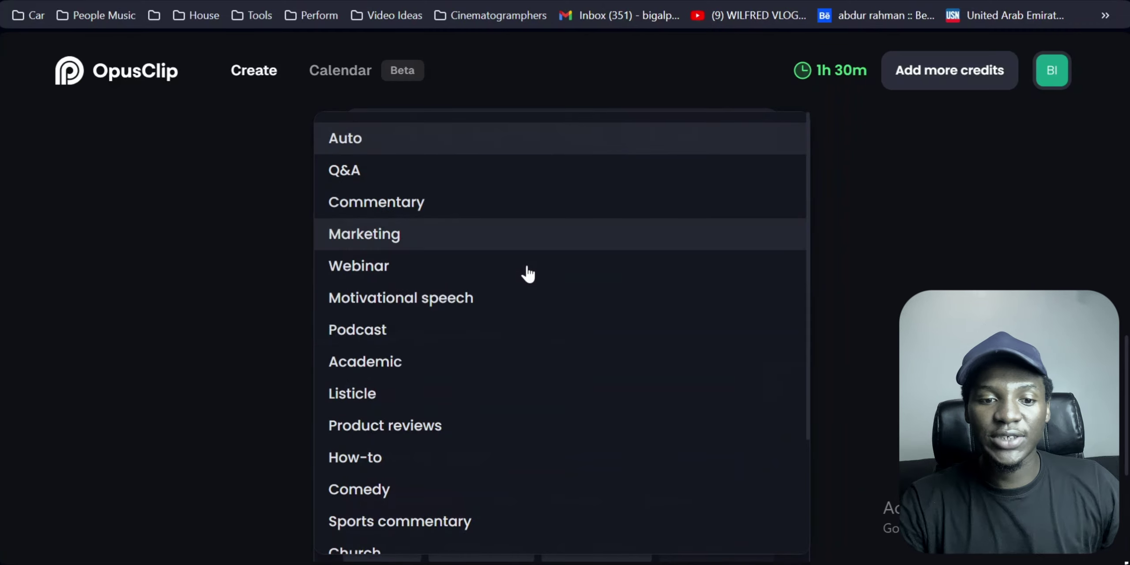
left_click(419, 340)
- Set the preferred clip length to <30s and check the optional topic keyword filter
scroll(872, 309, "down", 3)
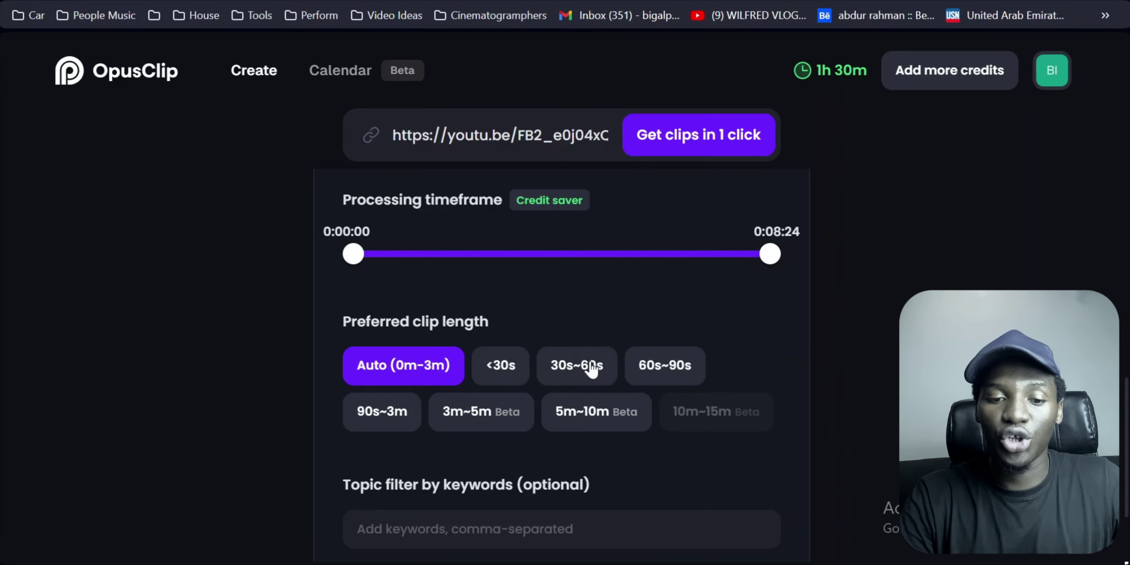
left_click(509, 367)
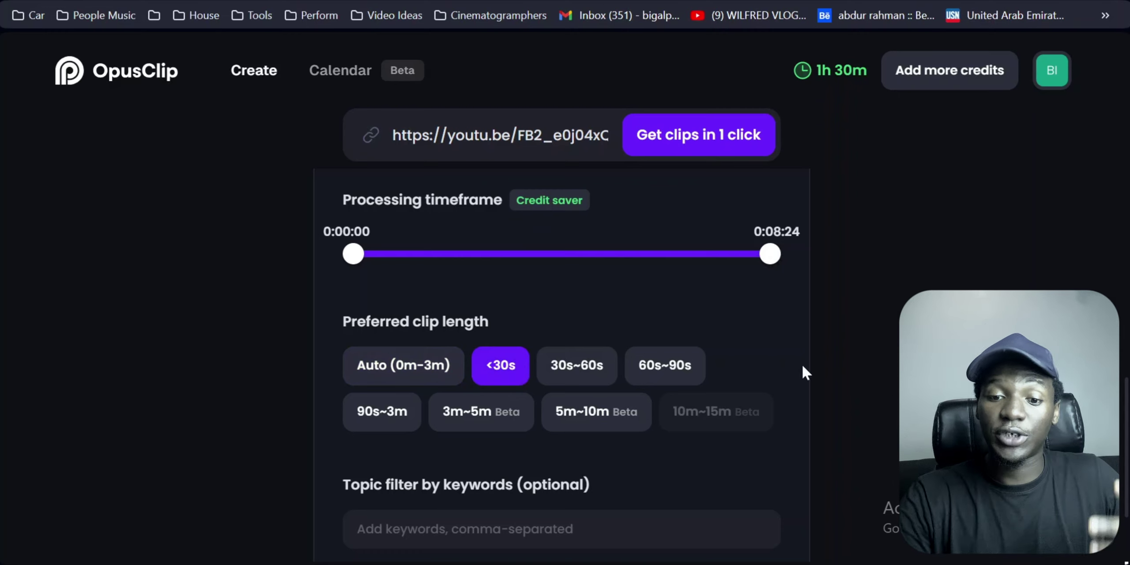
scroll(887, 388, "down", 2)
scroll(886, 385, "down", 1)
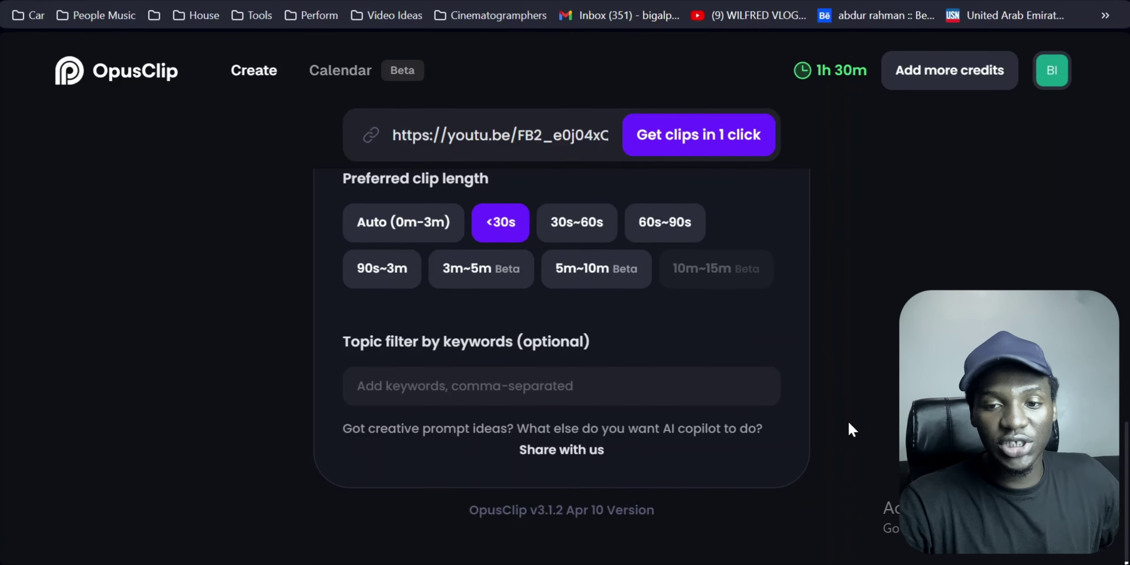
scroll(848, 421, "up", 10)
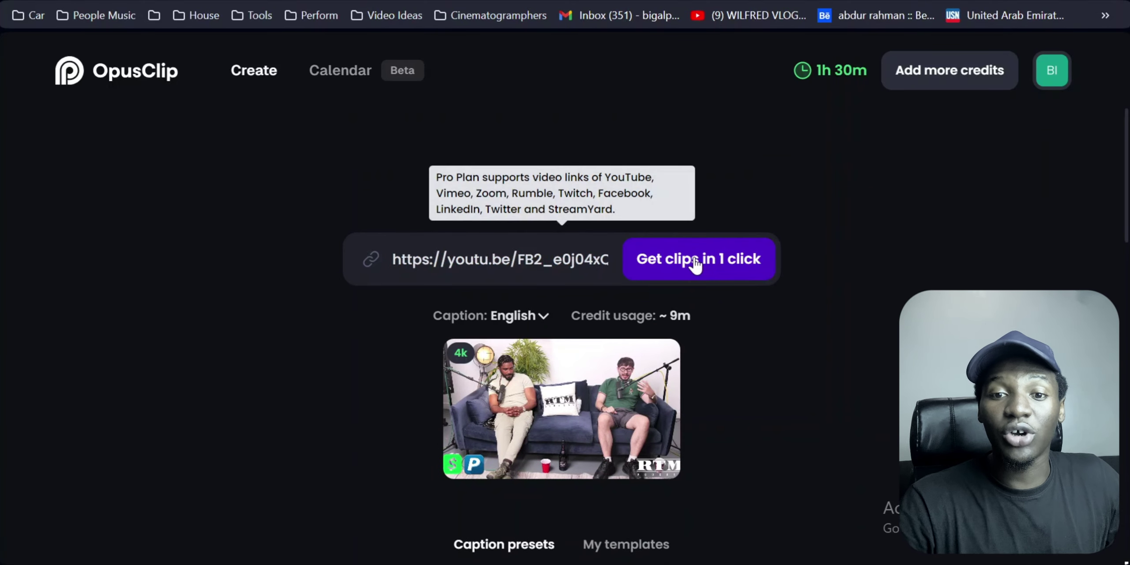
- Generate the short clips from the linked podcast video and look through the resulting clips
left_click(695, 264)
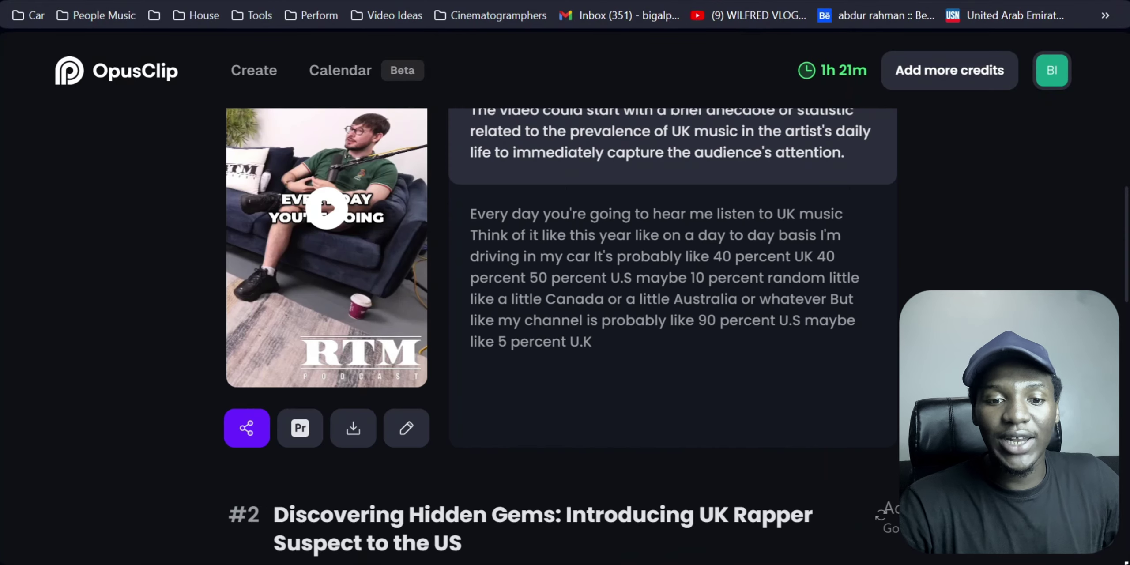
scroll(701, 371, "up", 5)
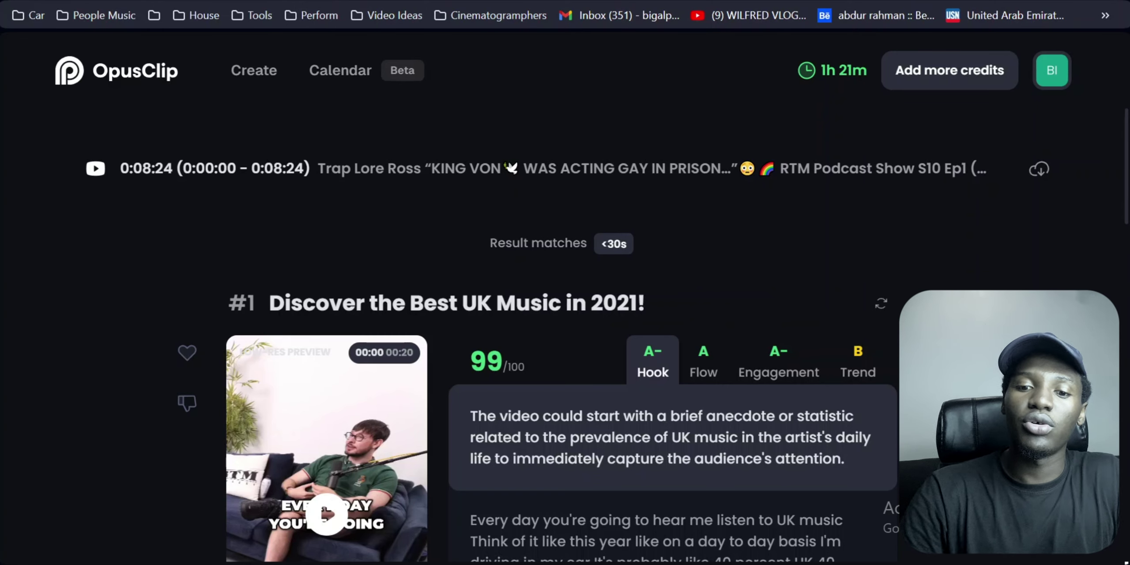
scroll(561, 336, "down", 15)
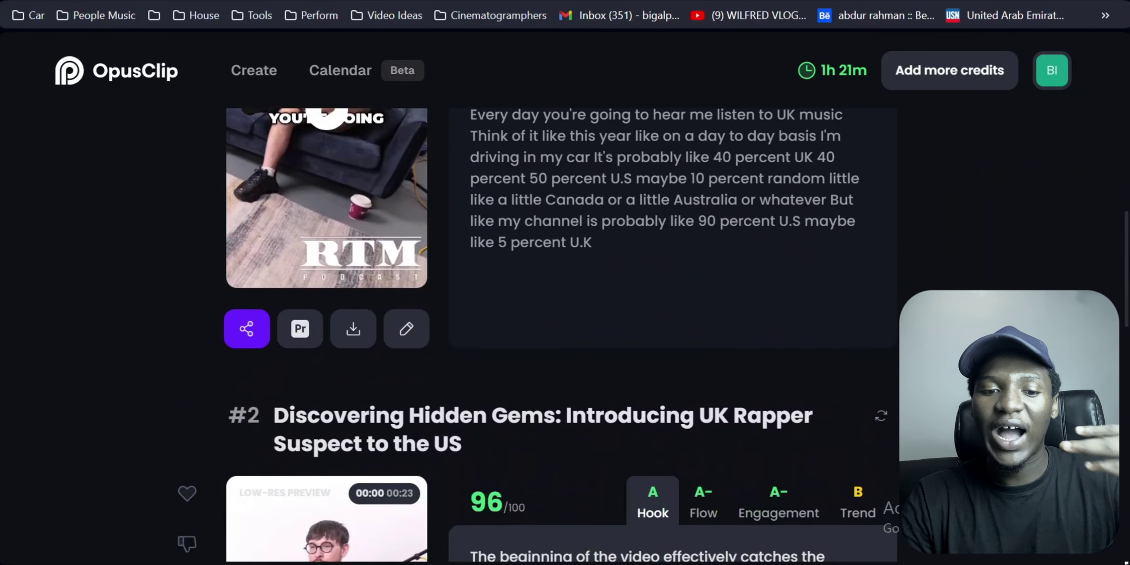
scroll(561, 335, "down", 10)
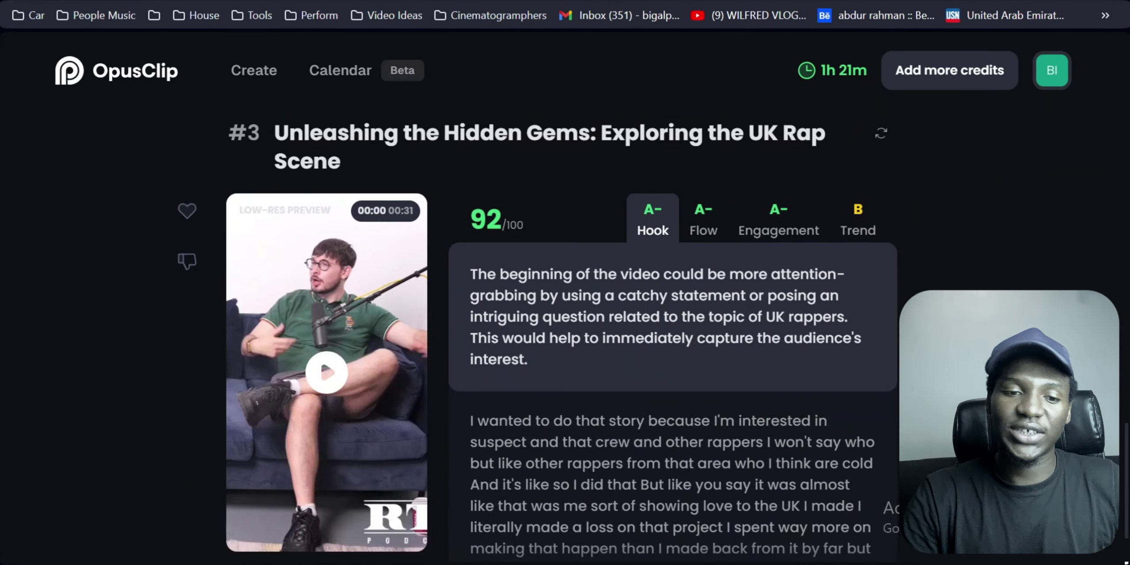
scroll(561, 336, "up", 12)
scroll(561, 336, "up", 15)
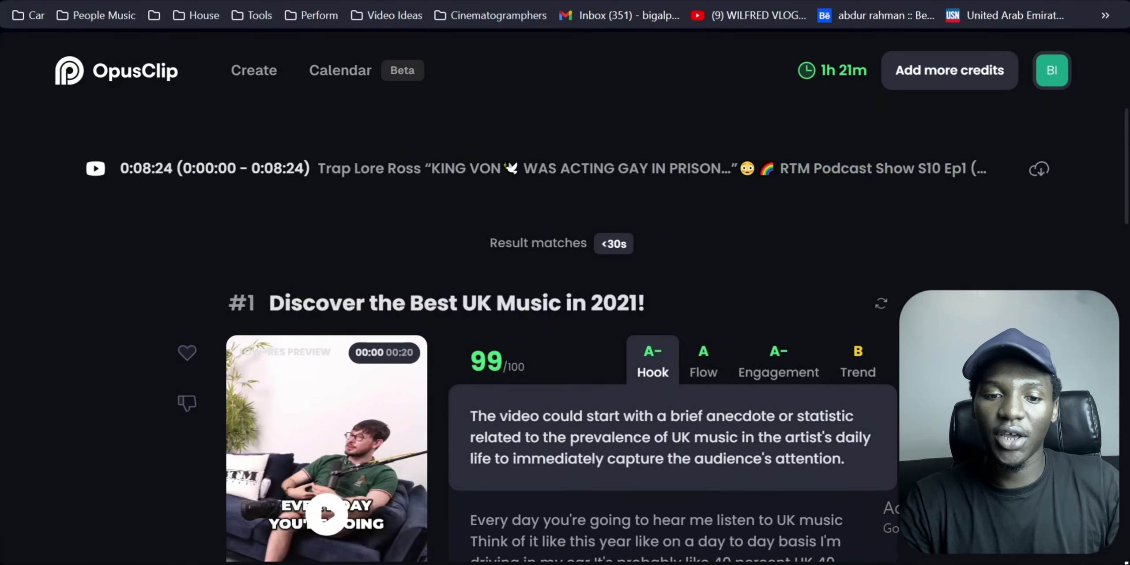
- Play the preview of the first clip, "Discover the Best UK Music in 2021!", and pause it partway through
scroll(560, 335, "down", 4)
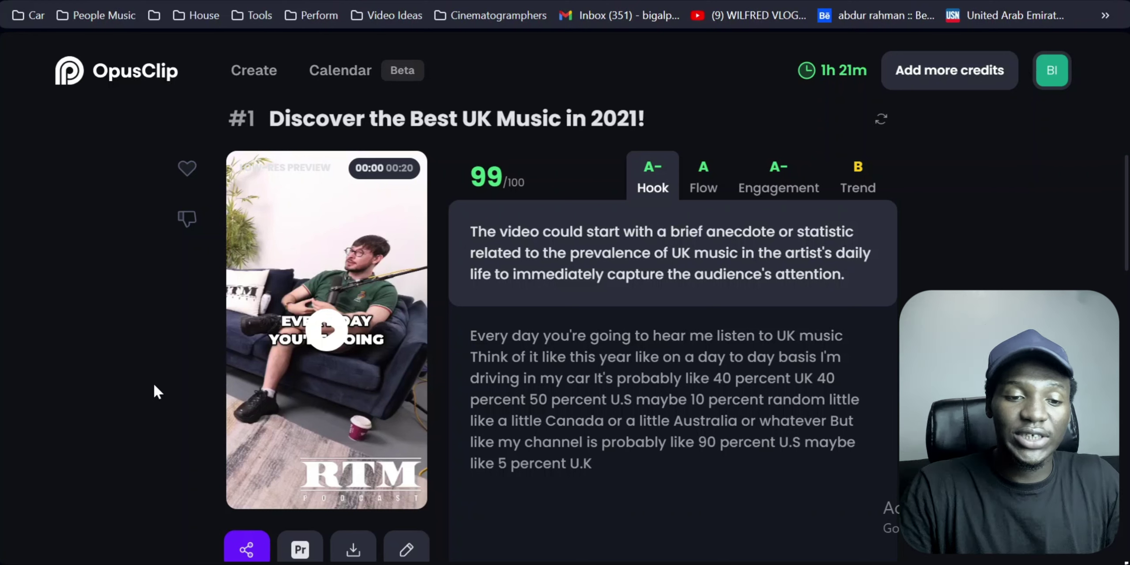
left_click(327, 331)
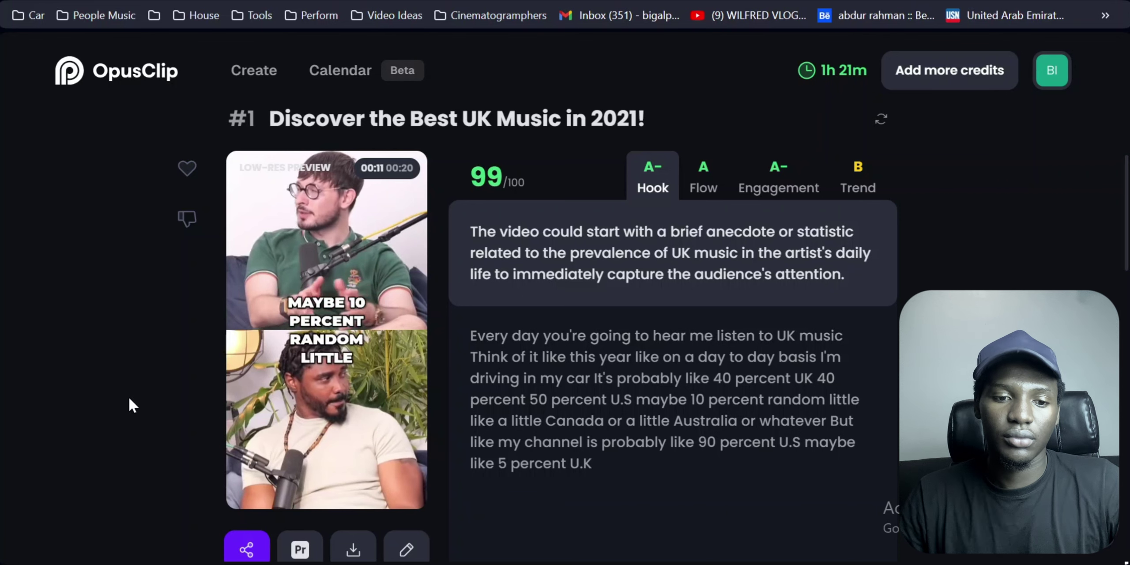
left_click(324, 346)
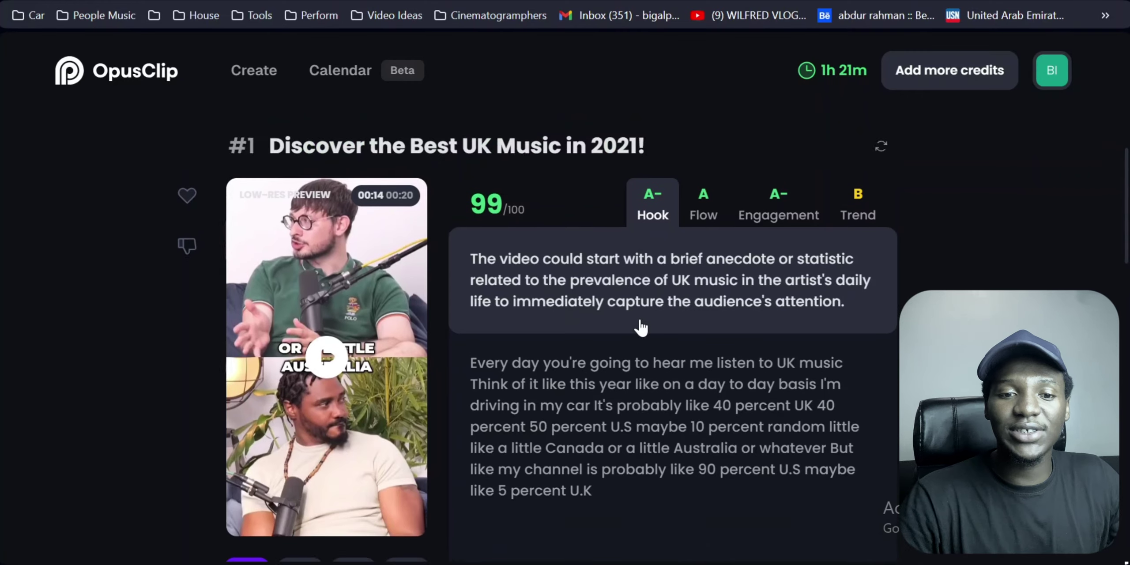
- Compare the scores, hook feedback and transcripts of the generated podcast clips
scroll(640, 324, "up", 4)
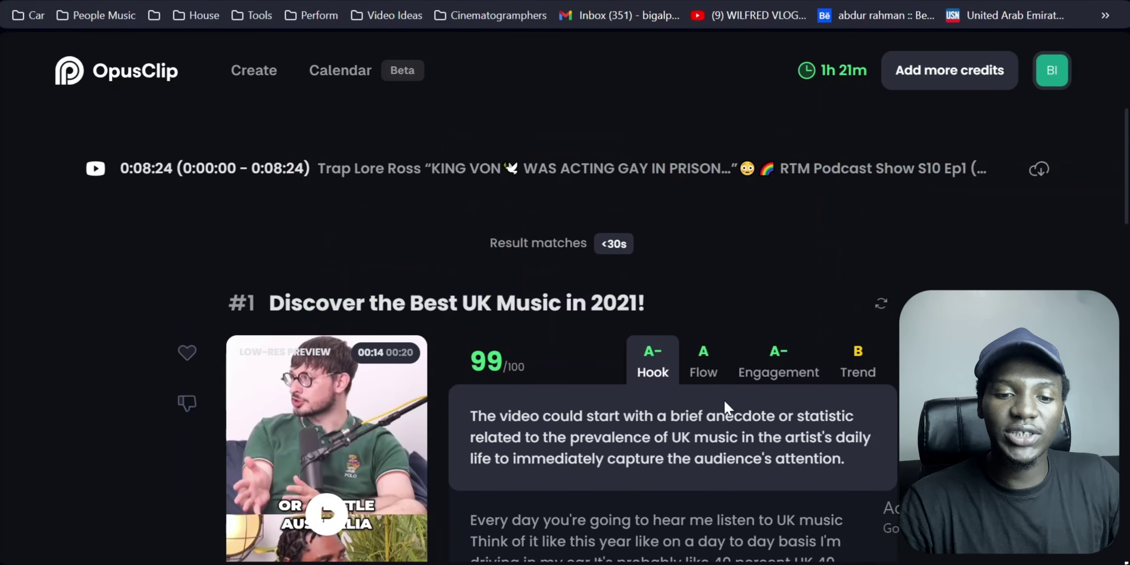
scroll(724, 399, "down", 10)
scroll(707, 395, "up", 6)
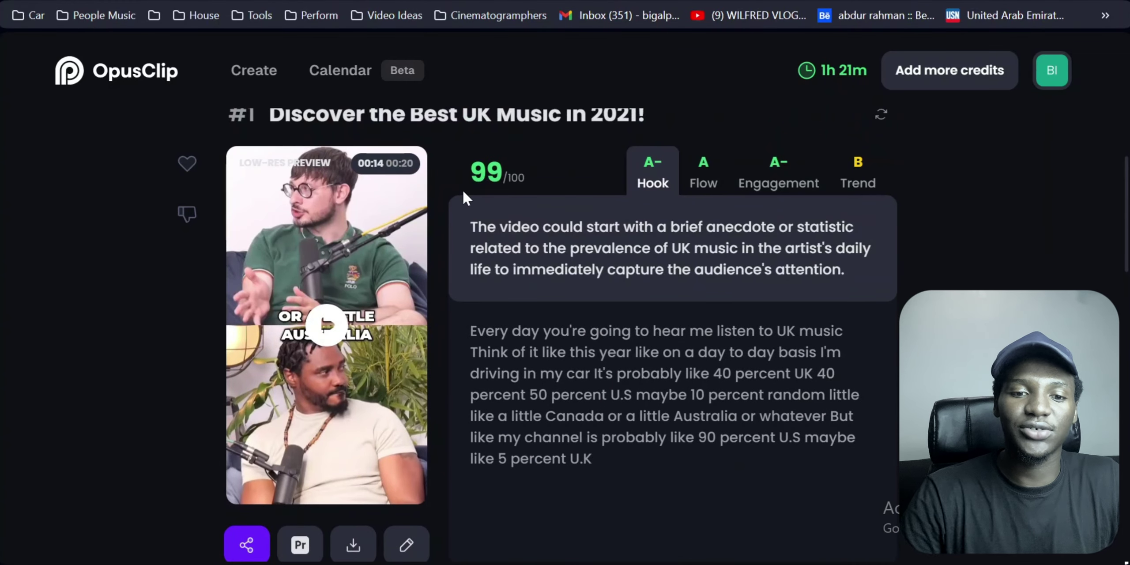
mouse_move(501, 162)
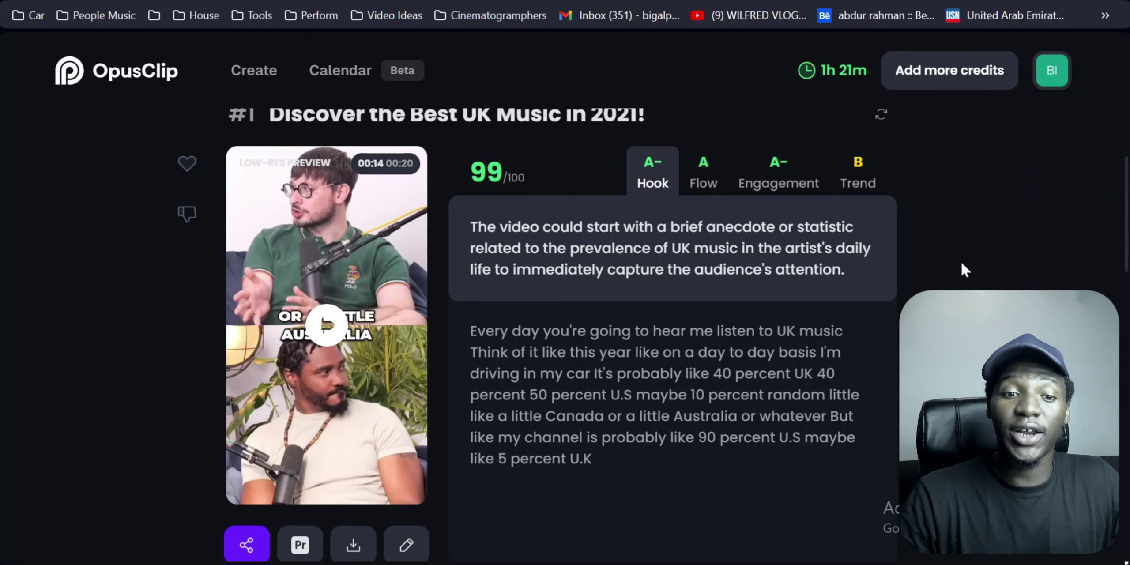
scroll(565, 354, "down", 5)
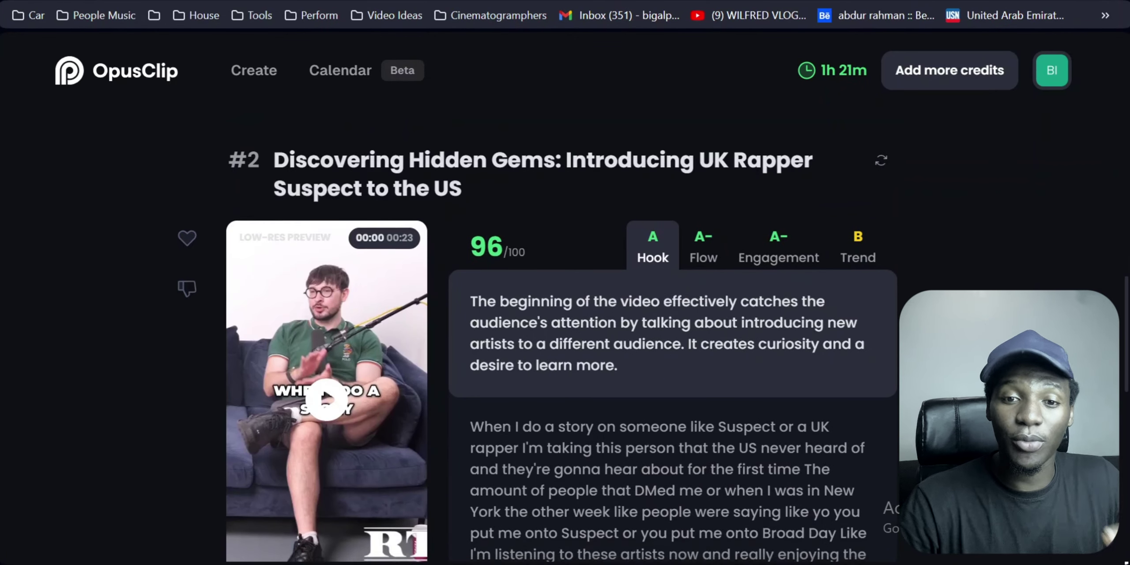
scroll(566, 354, "down", 5)
scroll(565, 353, "up", 5)
scroll(438, 431, "up", 10)
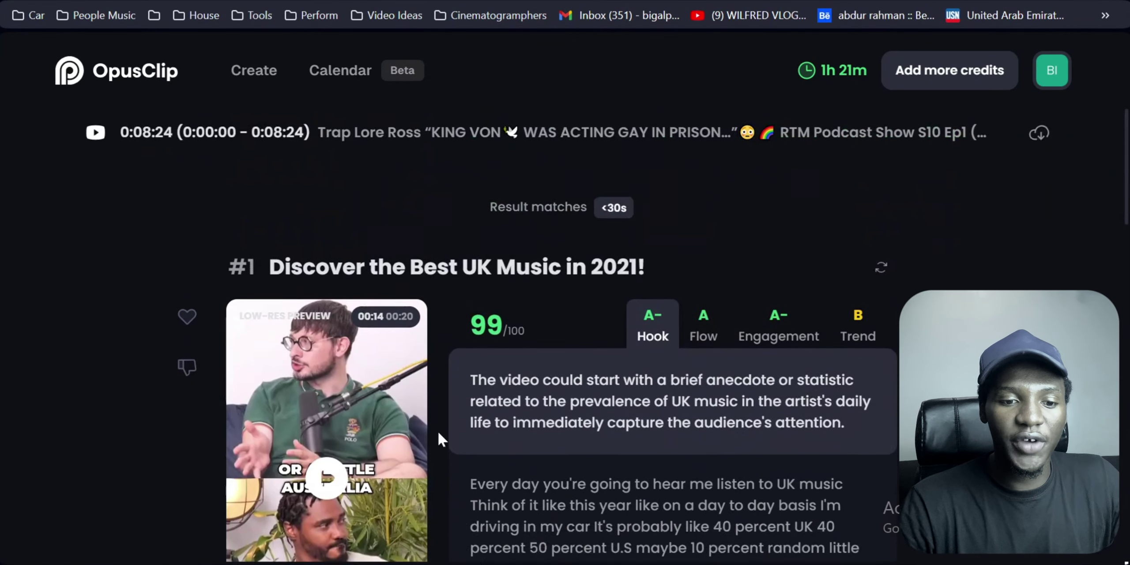
scroll(376, 447, "down", 5)
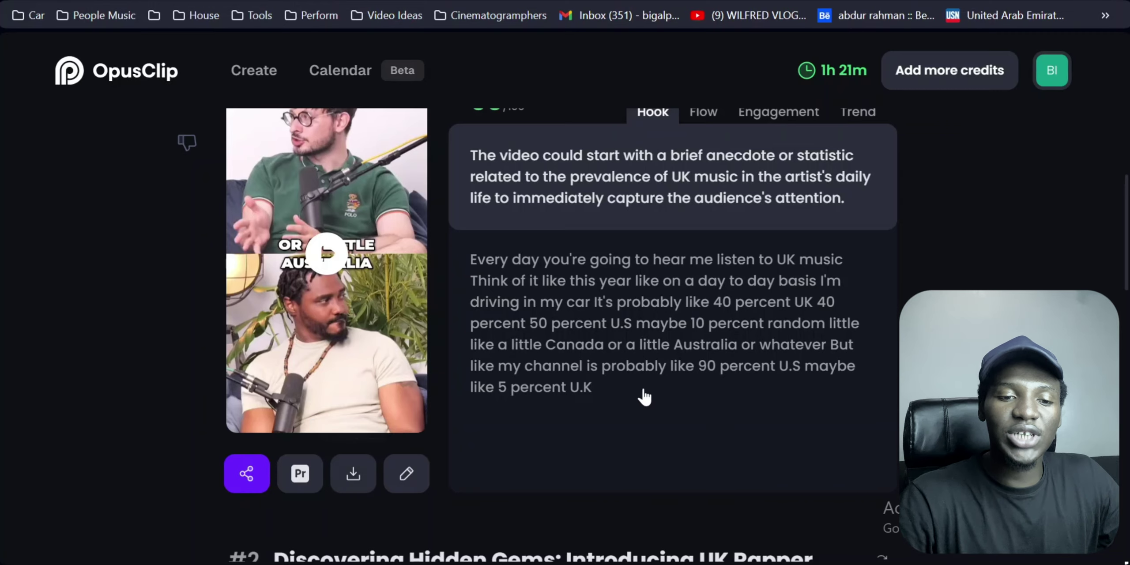
scroll(642, 389, "down", 10)
scroll(841, 351, "down", 2)
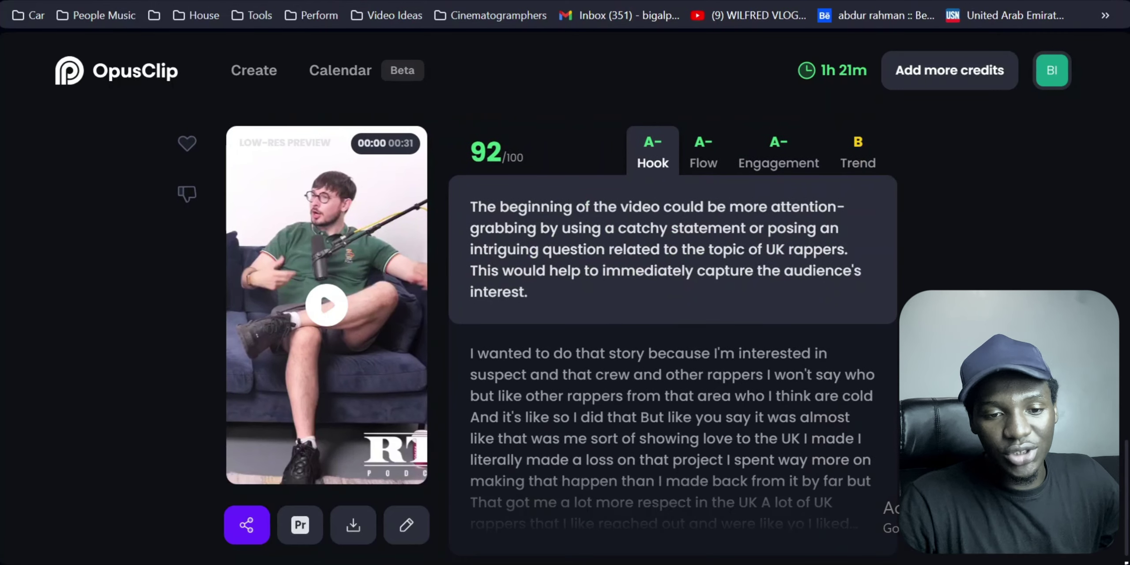
scroll(854, 191, "up", 10)
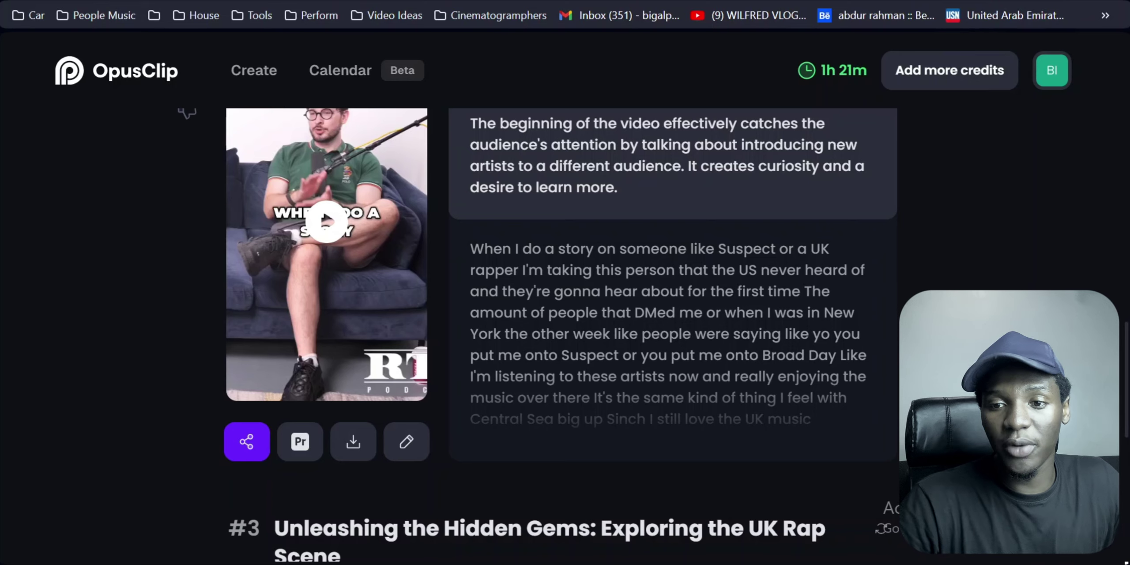
- Search the web for "google drive" in a new browser tab and look over the results
key("ctrl+t")
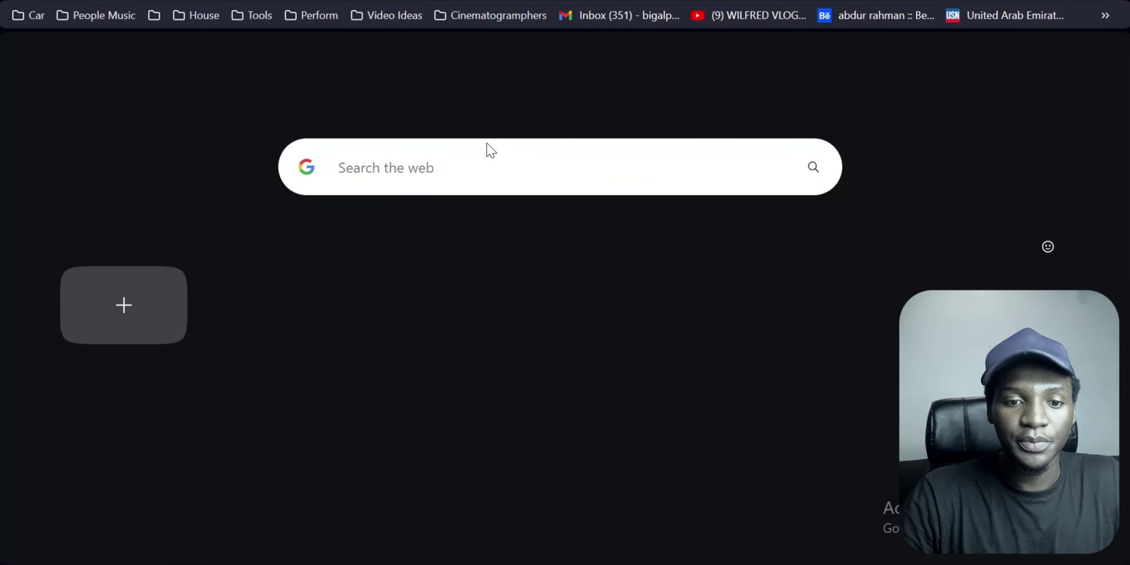
left_click(477, 161)
type("goog")
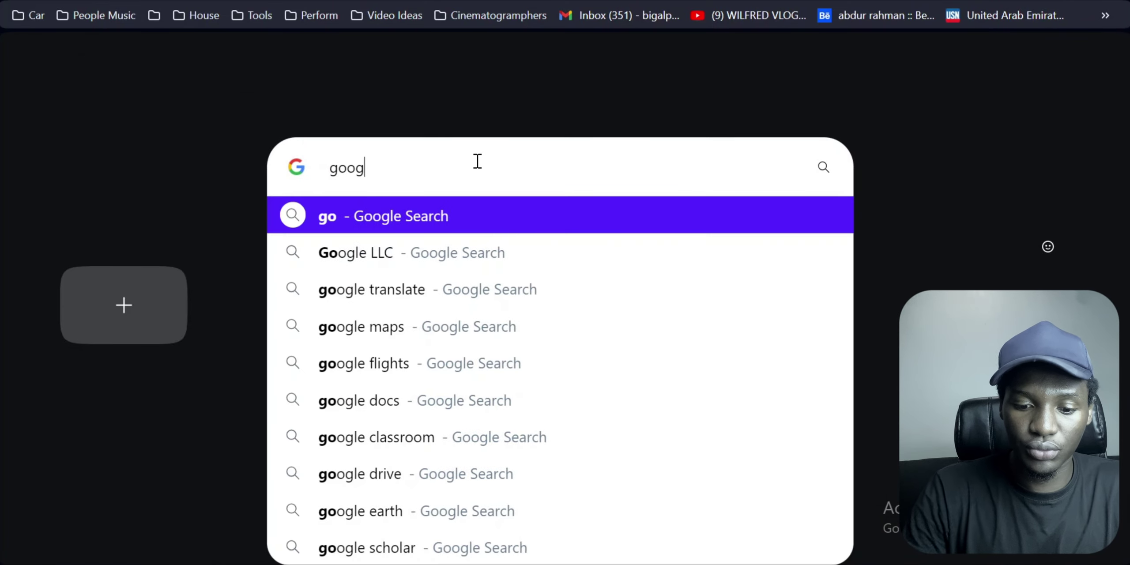
type("le drive")
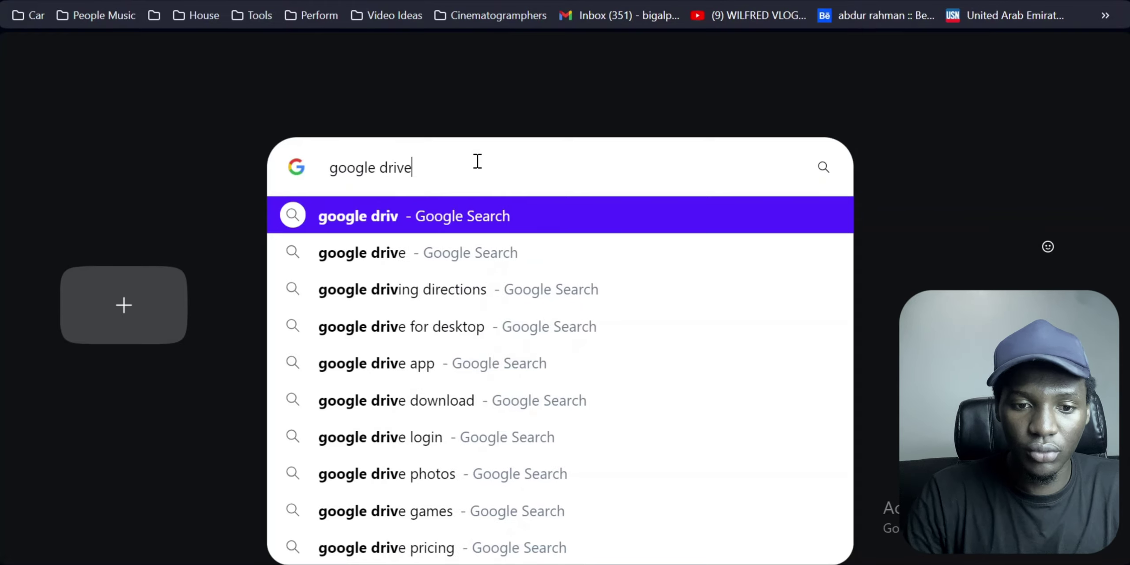
key("Return")
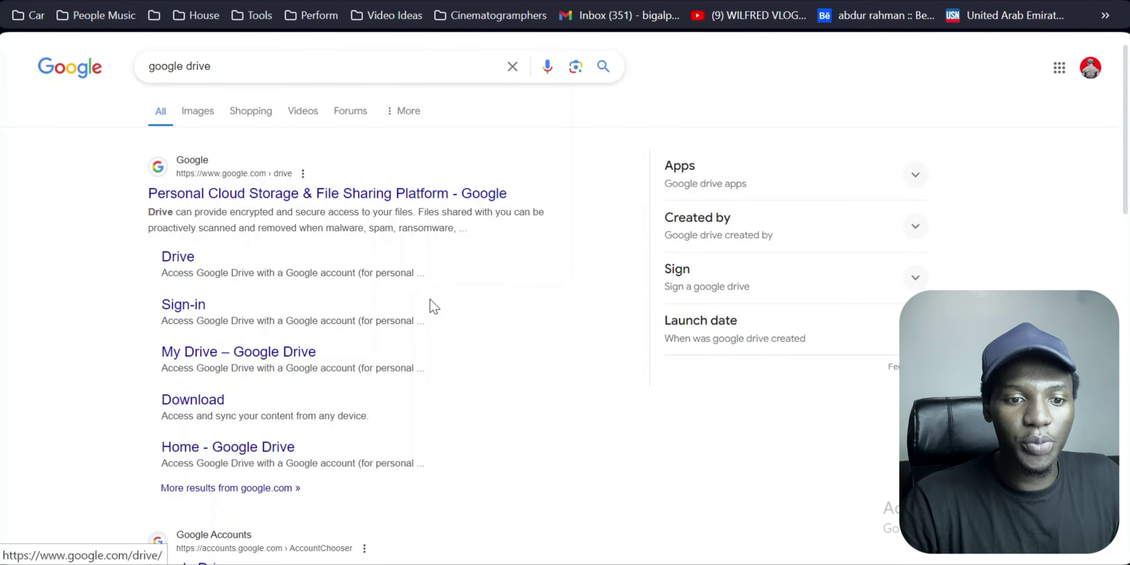
scroll(497, 323, "down", 5)
scroll(497, 322, "up", 5)
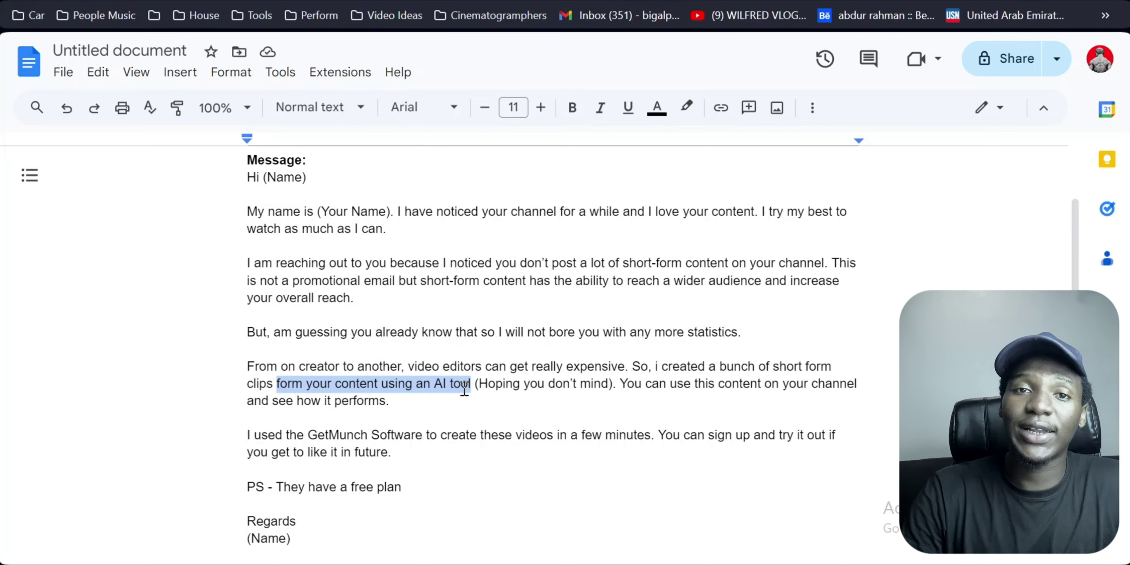
- Replace "GetMunch" with "OPus Clip" in the outreach email template's software sentence, correct the typo, and select the new name
scroll(574, 423, "down", 3)
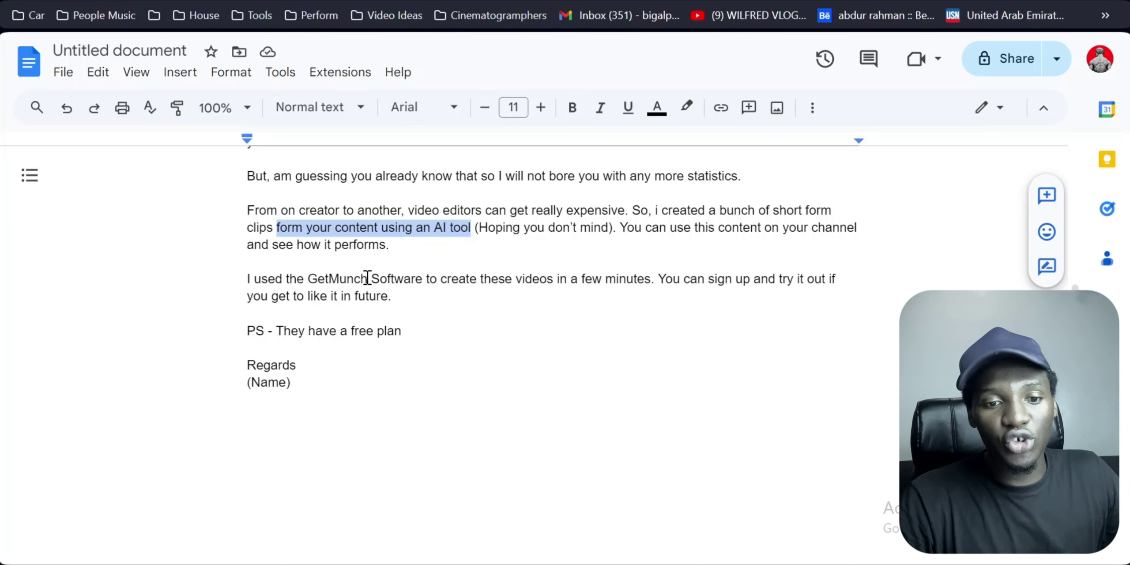
left_click_drag(309, 278, 395, 274)
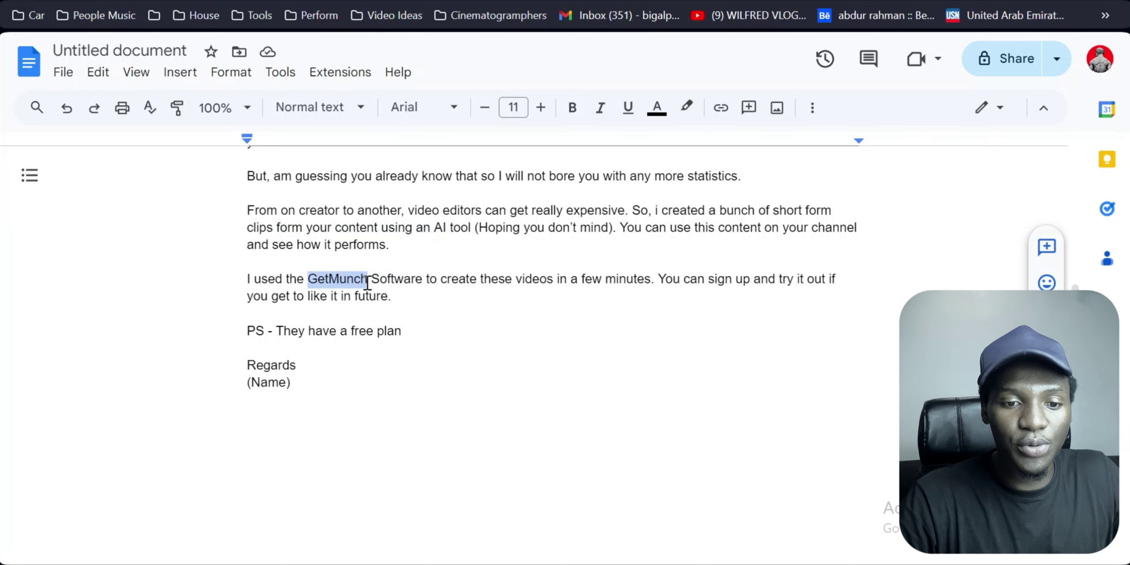
type("OPus ")
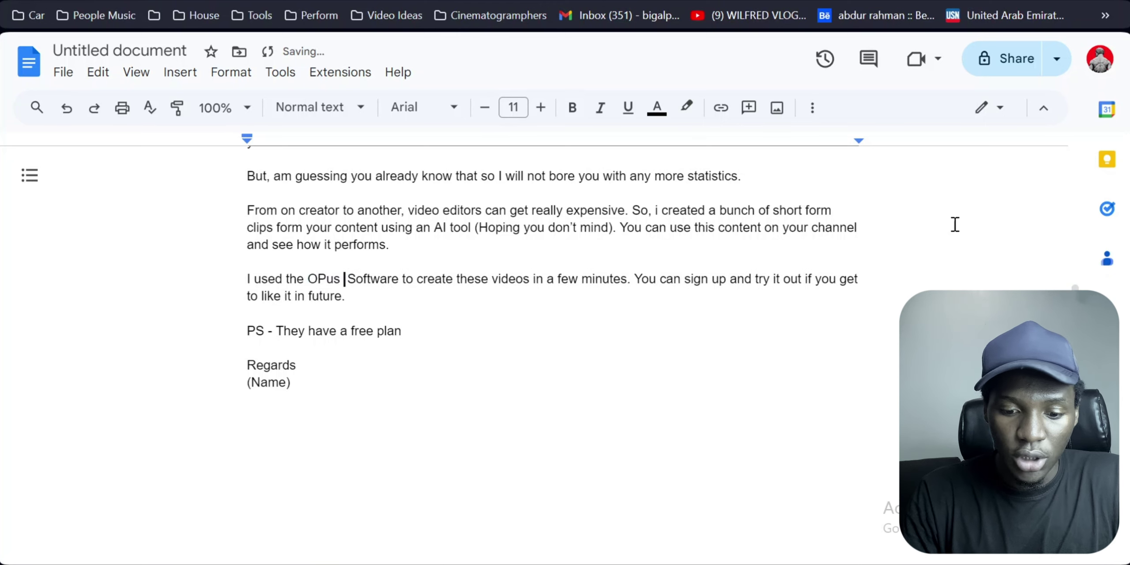
type("Cliup")
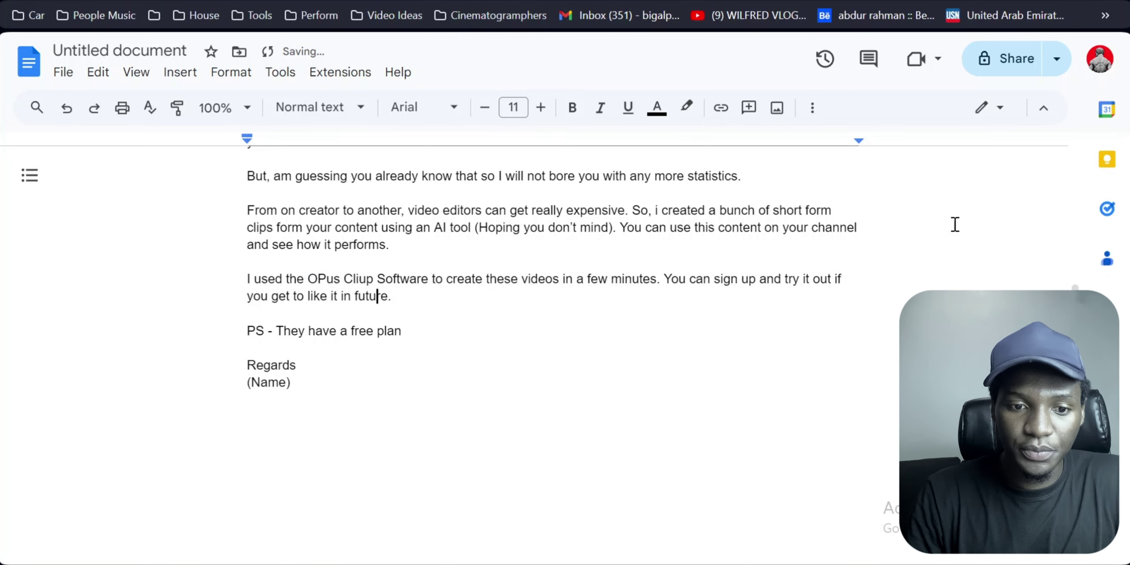
key("Left")
key("BackSpace")
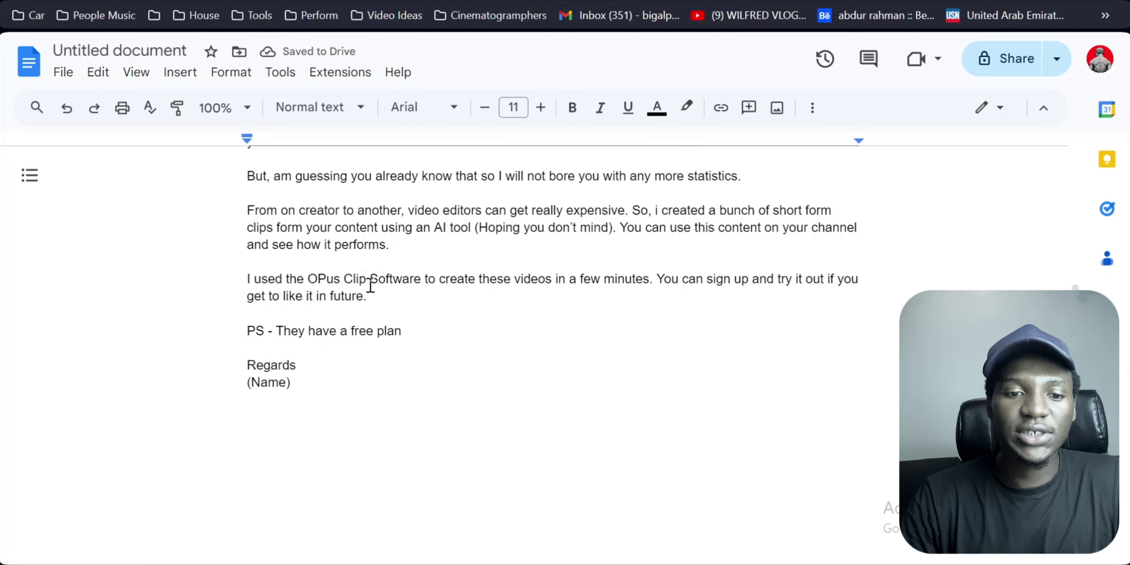
left_click_drag(366, 280, 311, 282)
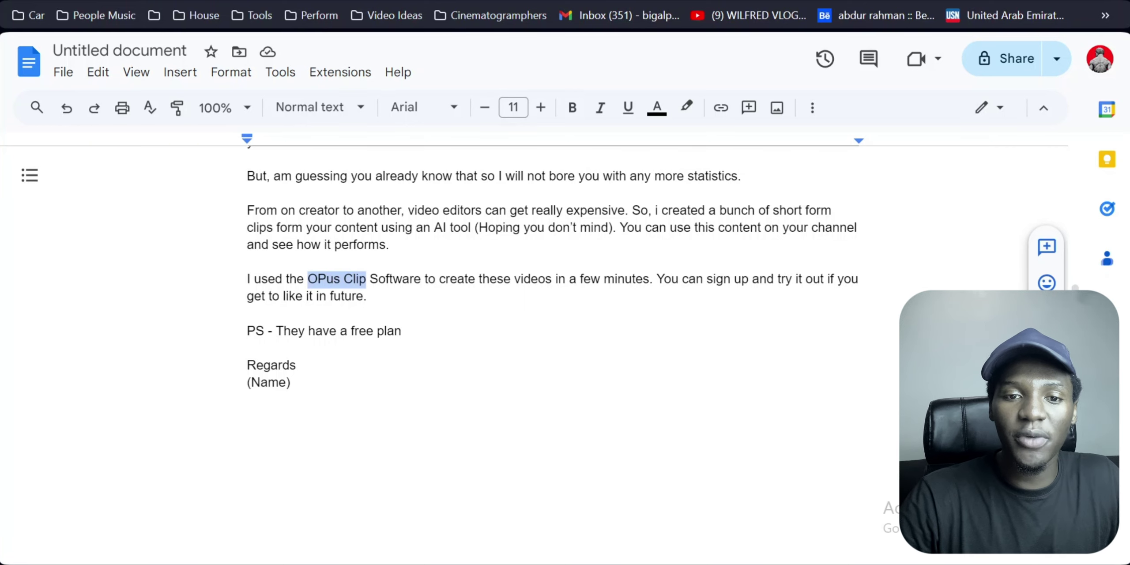
- Switch to the OpusClip website and find its affiliate partner page
key("ctrl+Tab")
scroll(853, 328, "down", 3)
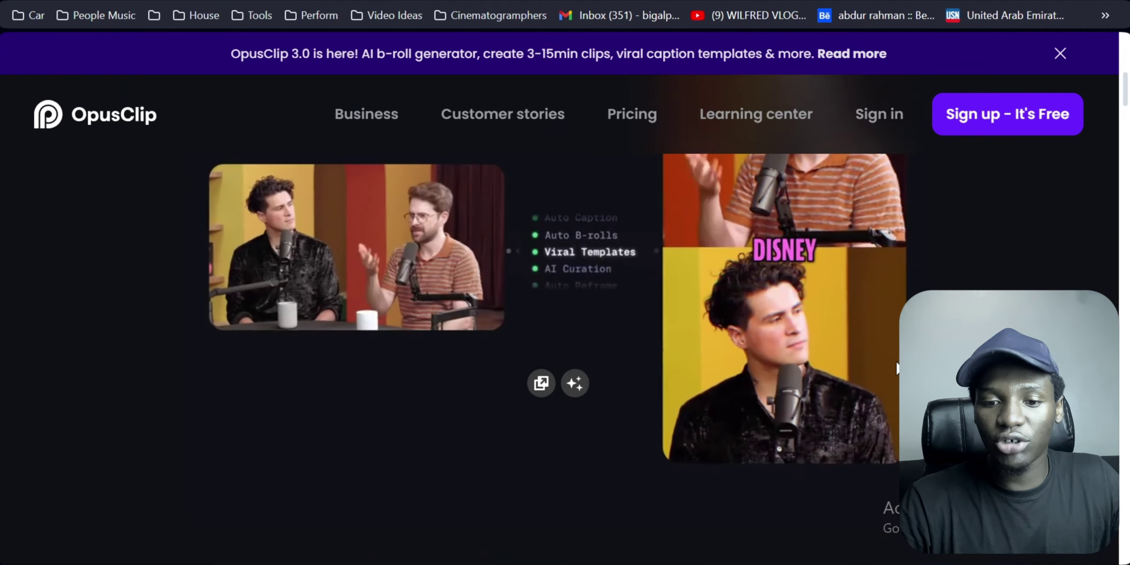
scroll(896, 369, "down", 10)
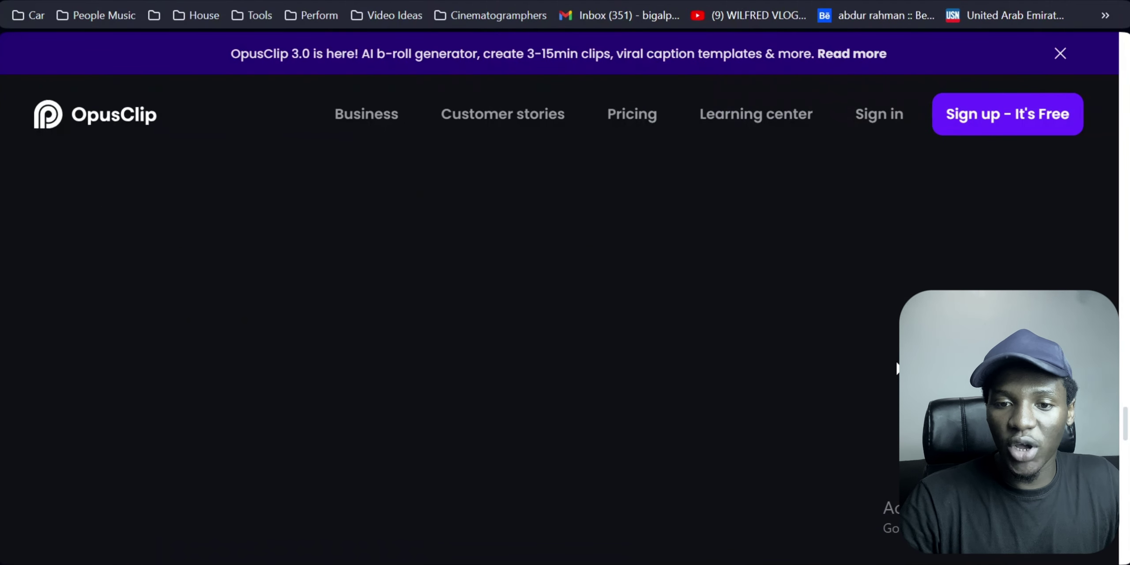
scroll(897, 368, "down", 10)
scroll(896, 368, "up", 3)
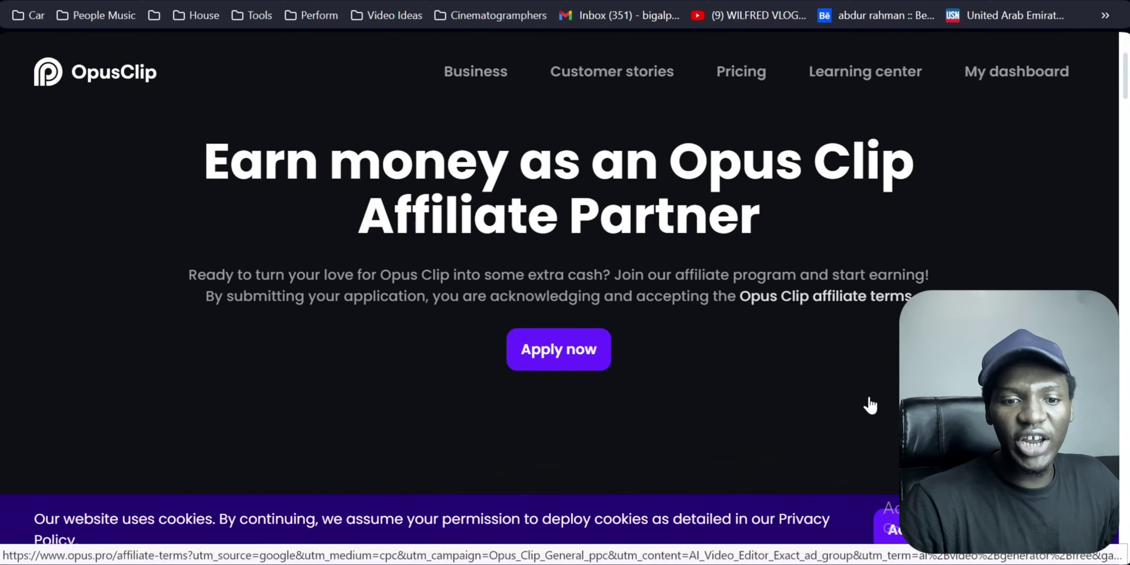
- Review the affiliate page's joining steps, unique link and commission terms, creator examples and testimonials
scroll(870, 406, "down", 1)
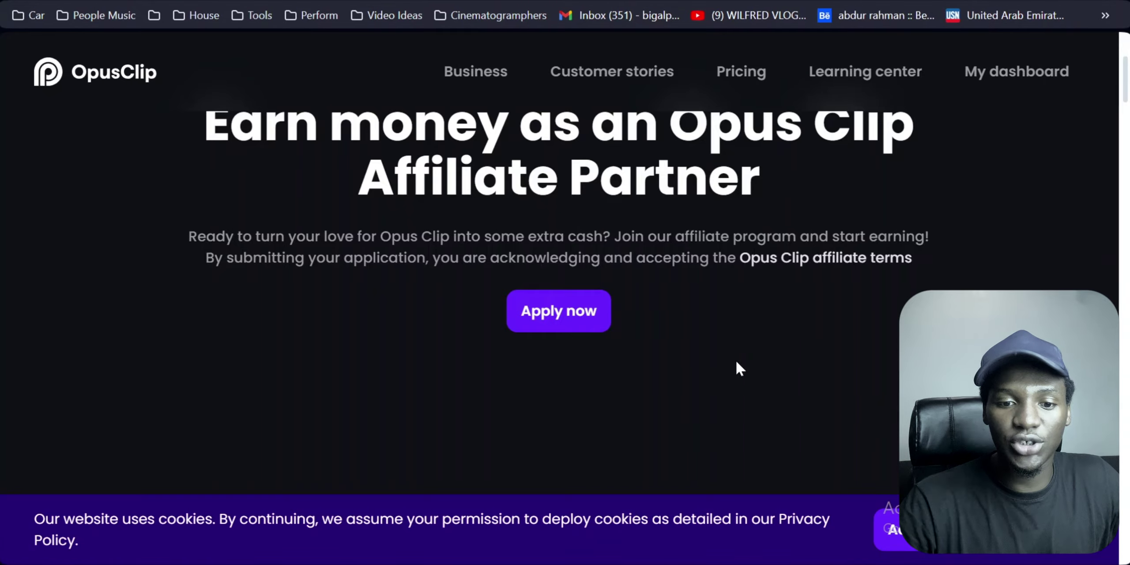
scroll(737, 368, "down", 5)
scroll(737, 368, "down", 3)
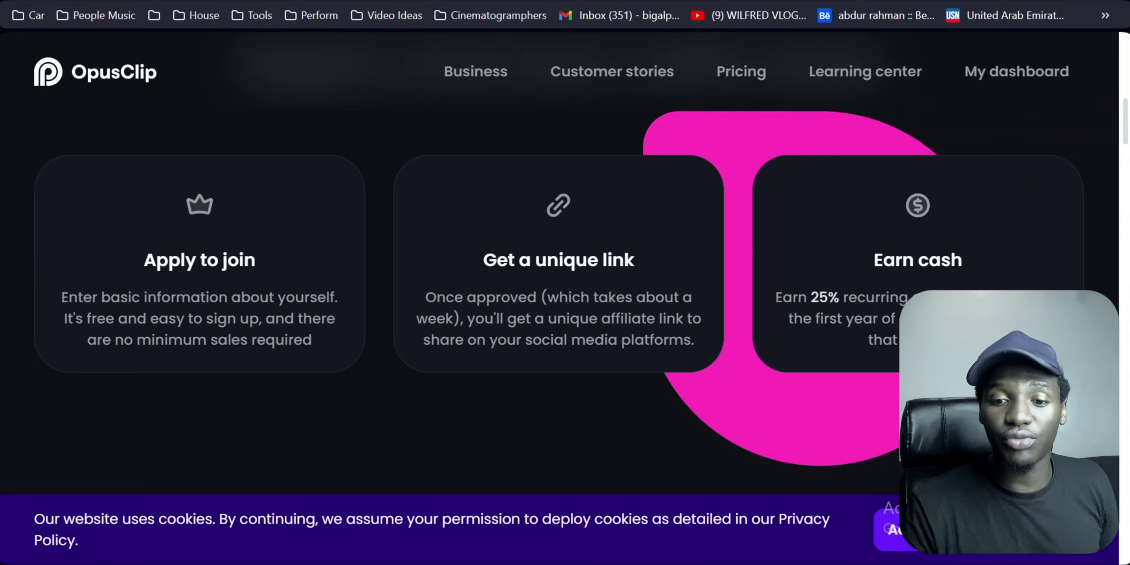
scroll(560, 265, "down", 15)
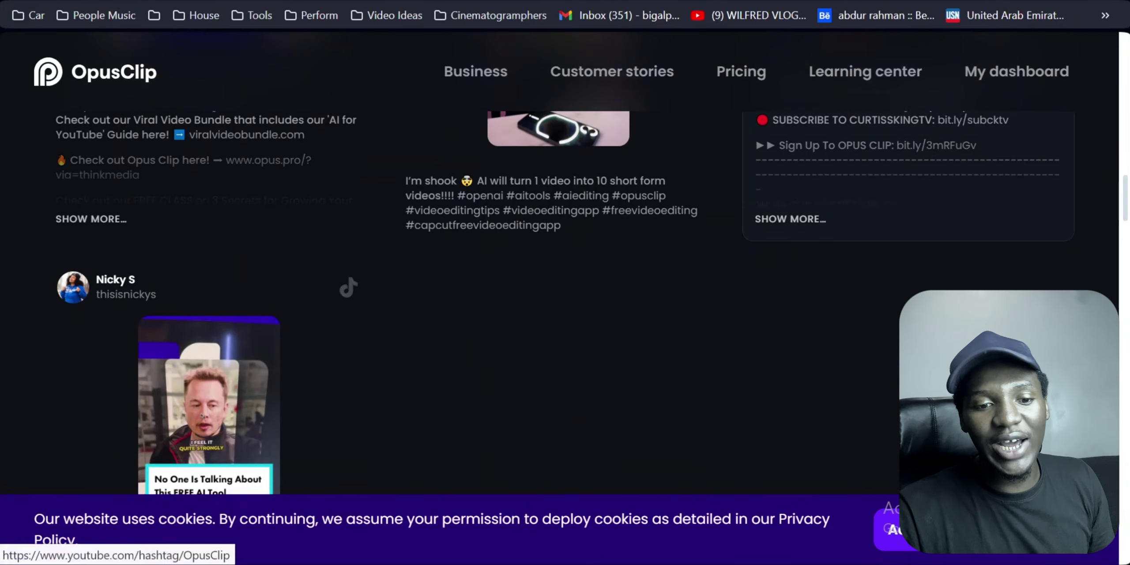
scroll(560, 283, "down", 5)
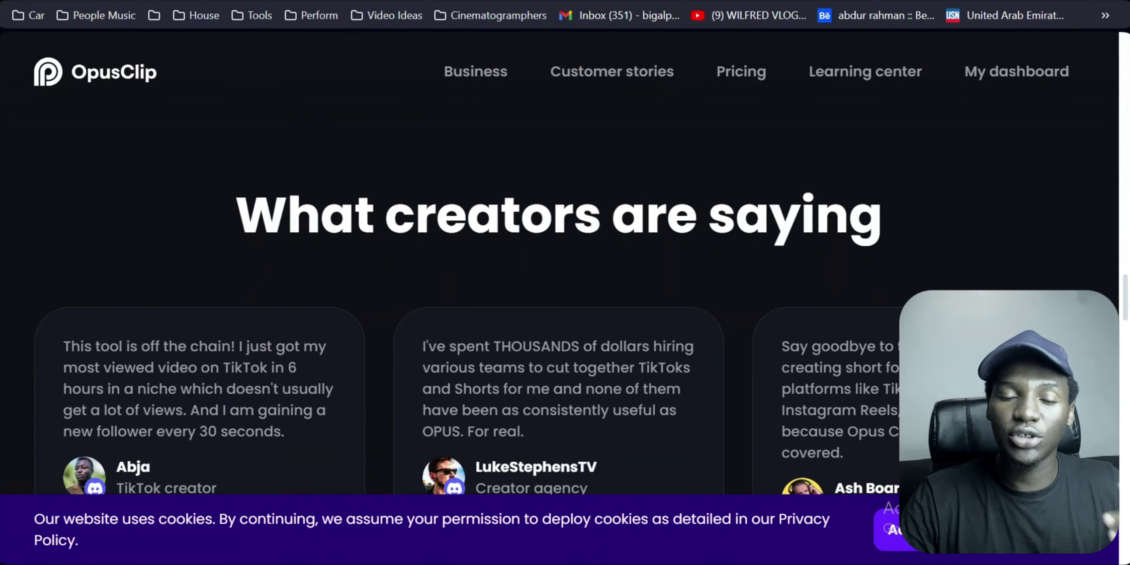
scroll(561, 283, "up", 20)
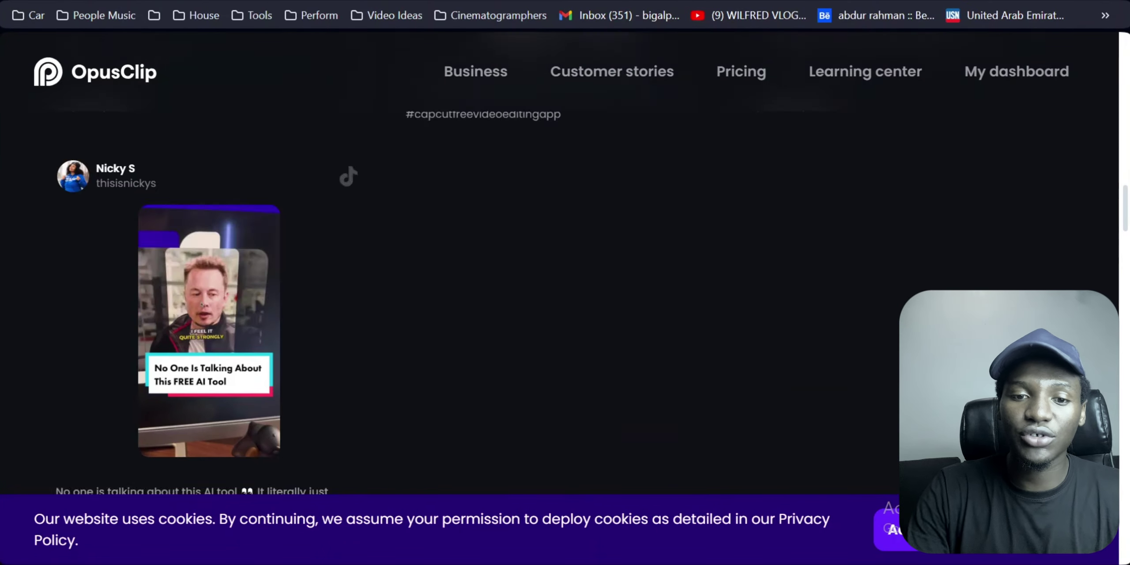
- Switch to the GetMunch affiliate dashboard and copy the affiliate link listed under Links
scroll(616, 248, "up", 5)
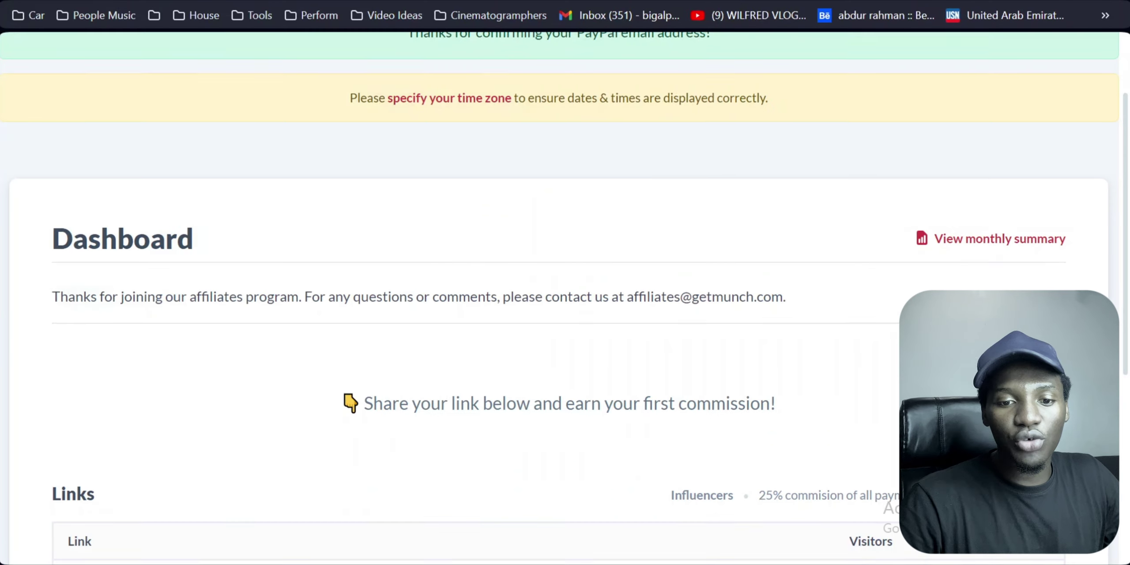
scroll(782, 371, "up", 2)
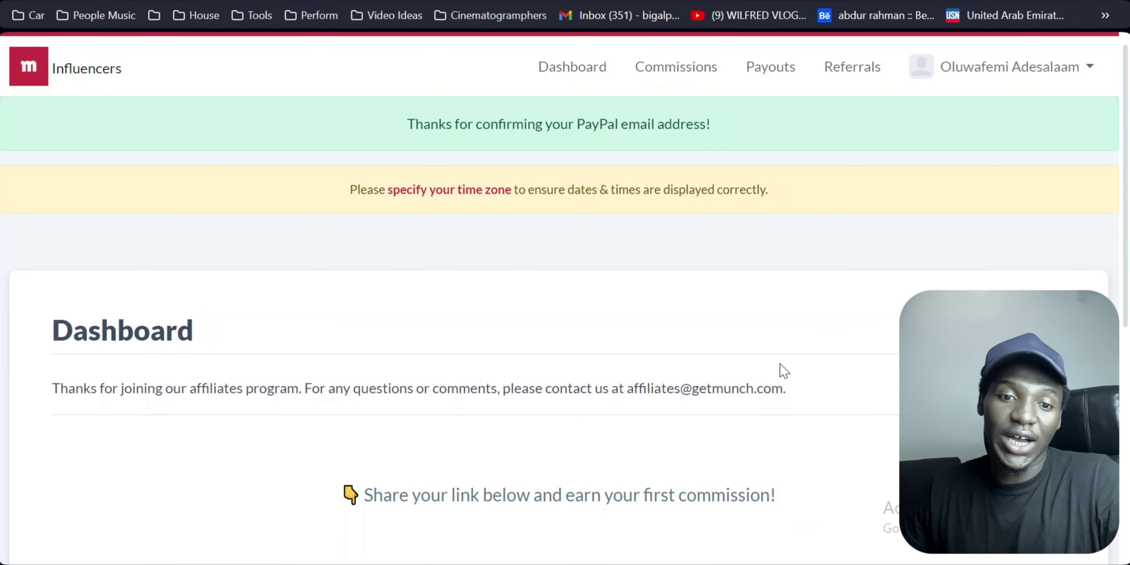
scroll(646, 380, "down", 8)
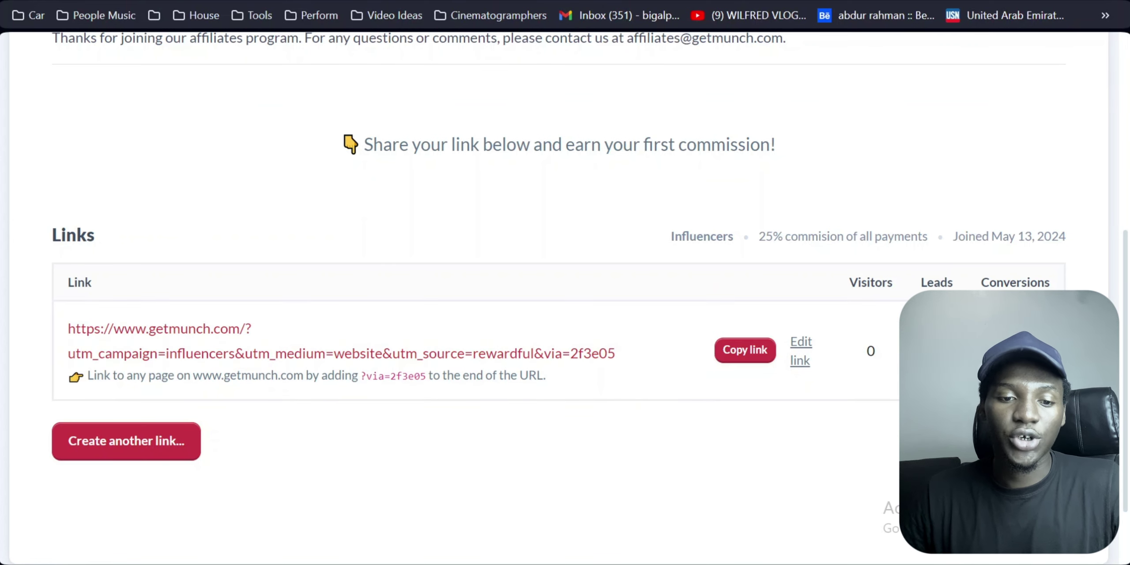
- Hyperlink the selected "OPus Clip" text in the outreach email template with the copied GetMunch affiliate link
key("ctrl+Tab")
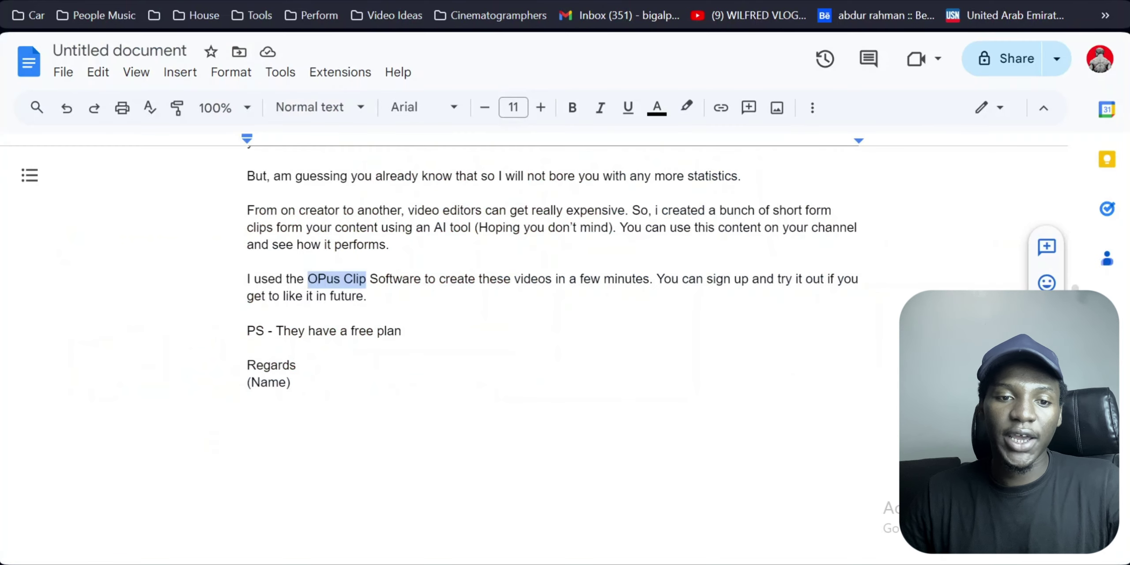
right_click(338, 278)
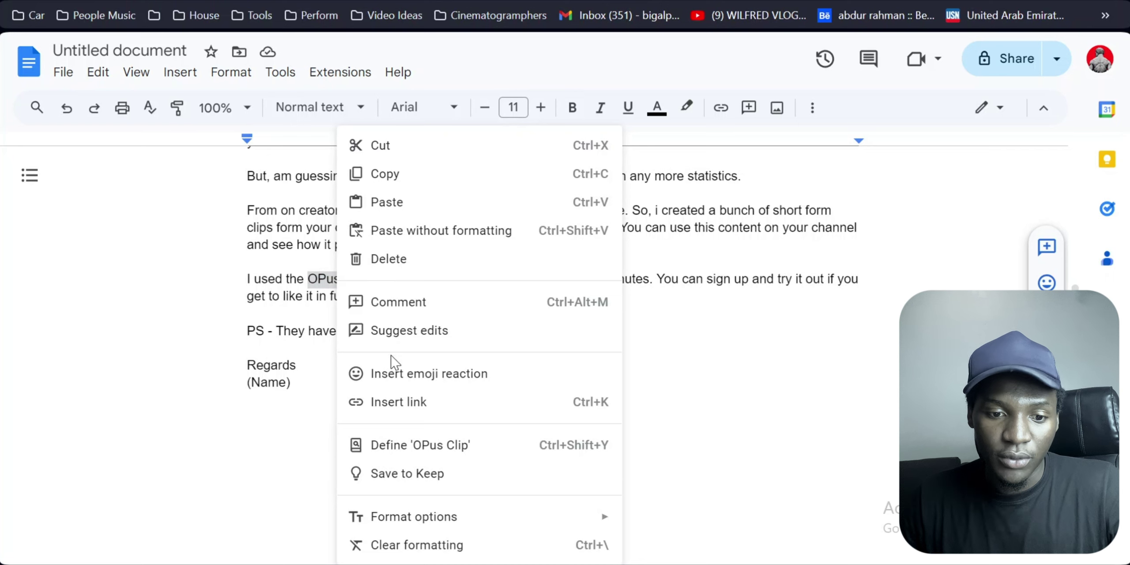
left_click(420, 405)
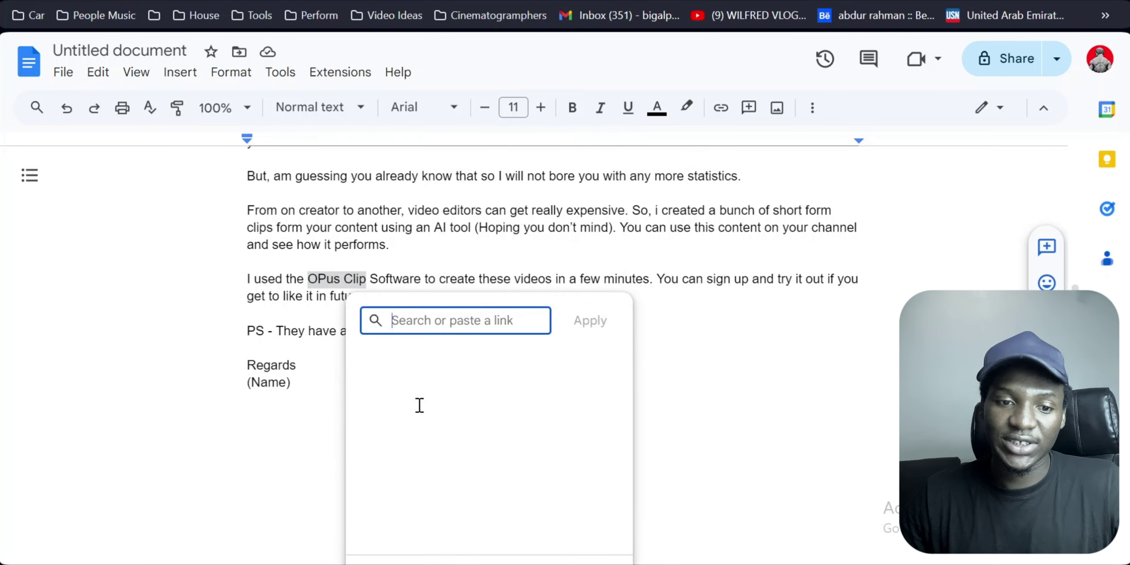
key("ctrl+v")
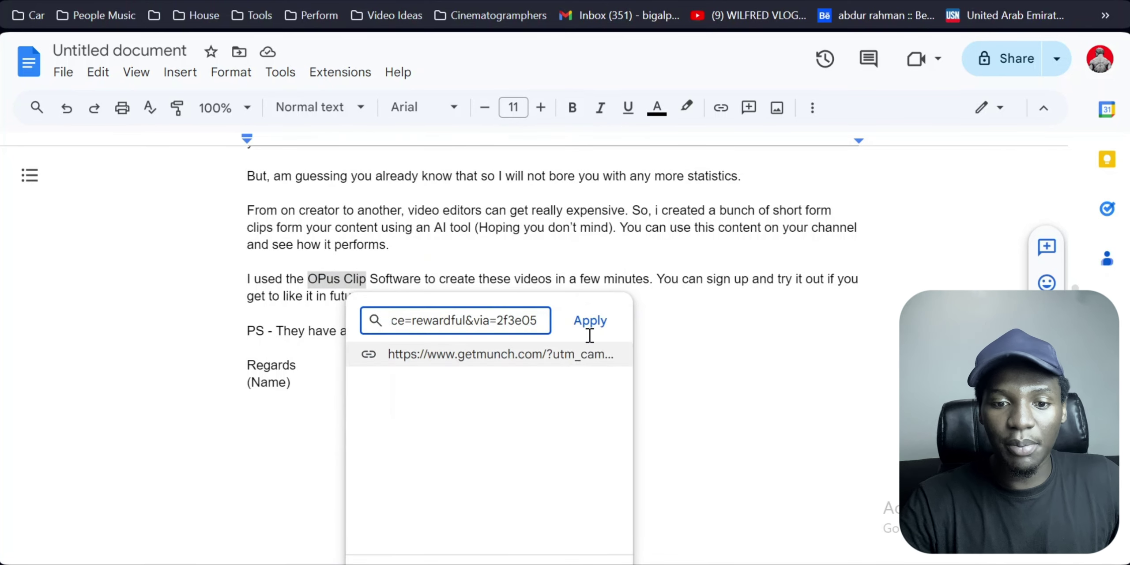
left_click(594, 320)
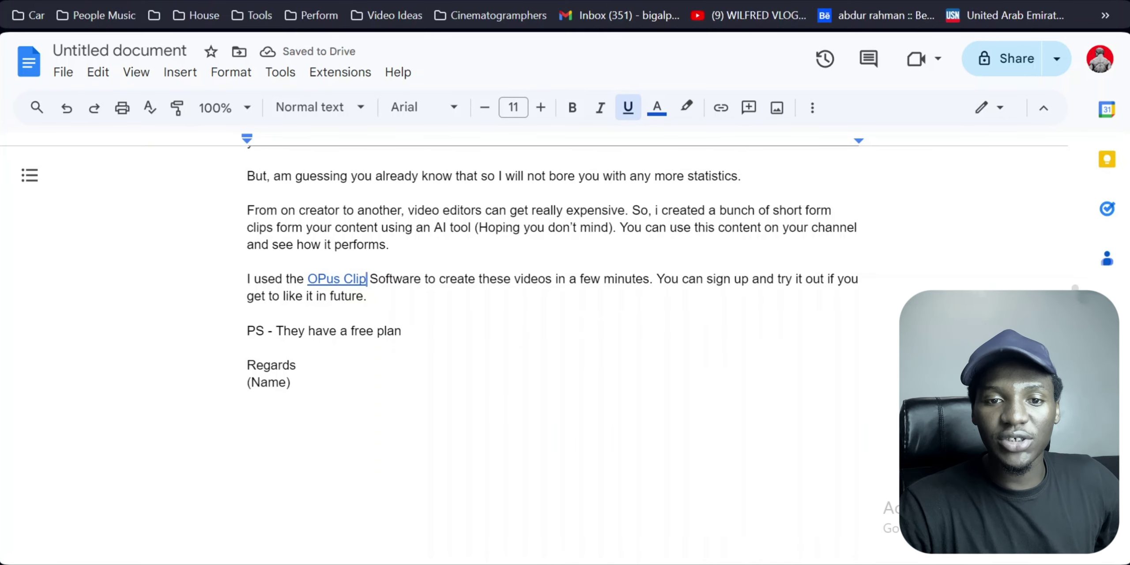
- Switch to the OpusClip homepage and look over its clipping tool introduction and free clips offer
key("ctrl+Tab")
key("Home")
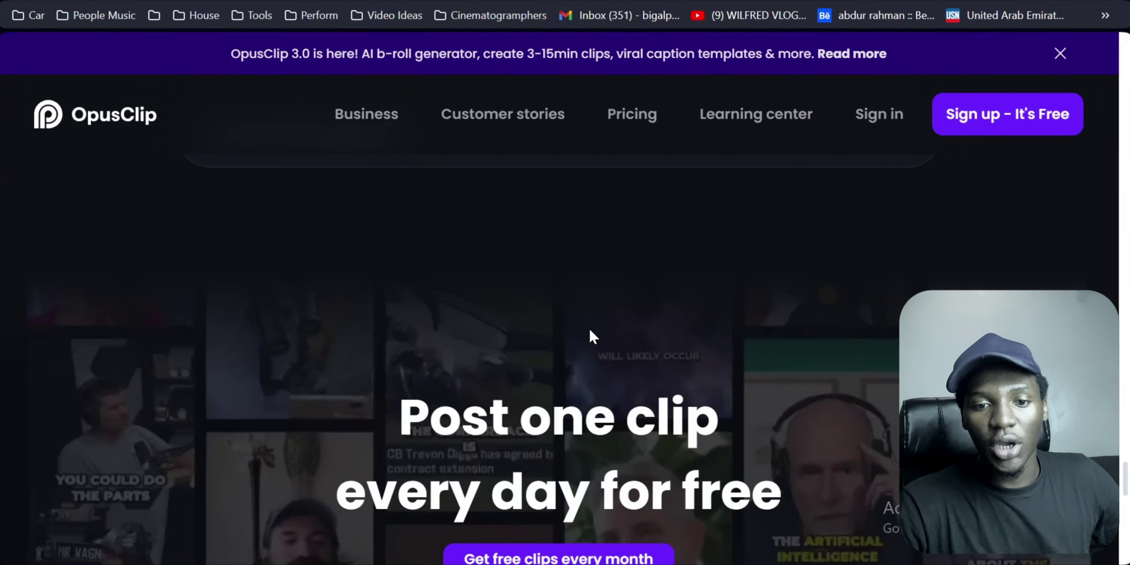
scroll(590, 330, "down", 15)
scroll(590, 330, "up", 8)
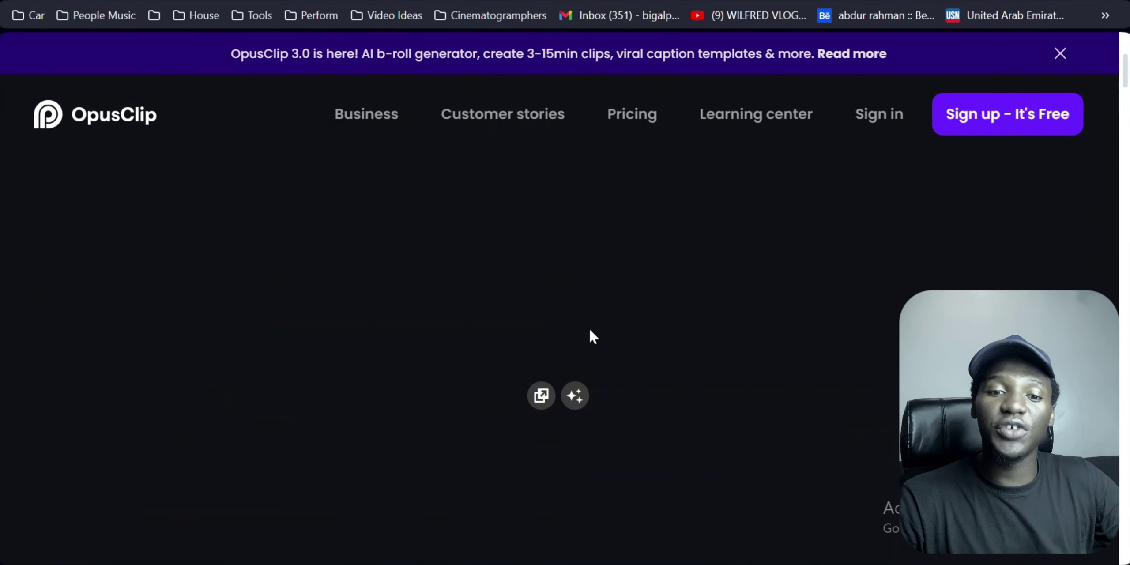
scroll(590, 333, "up", 2)
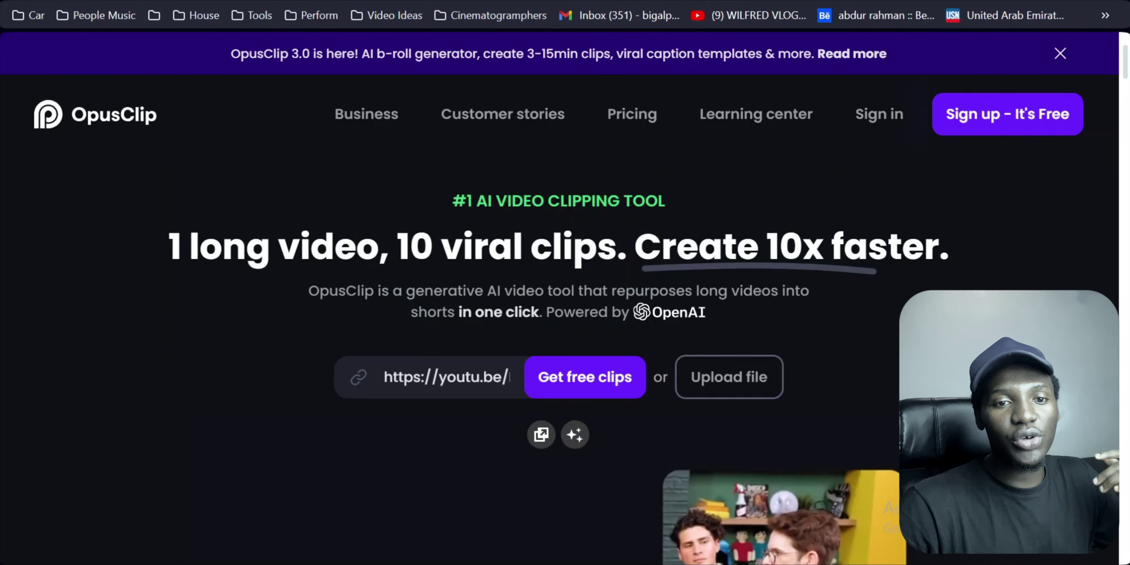
- Return to the RTM Records YouTube channel, dismiss the video share dialog, and look over the channel header and latest videos
left_click(437, 0)
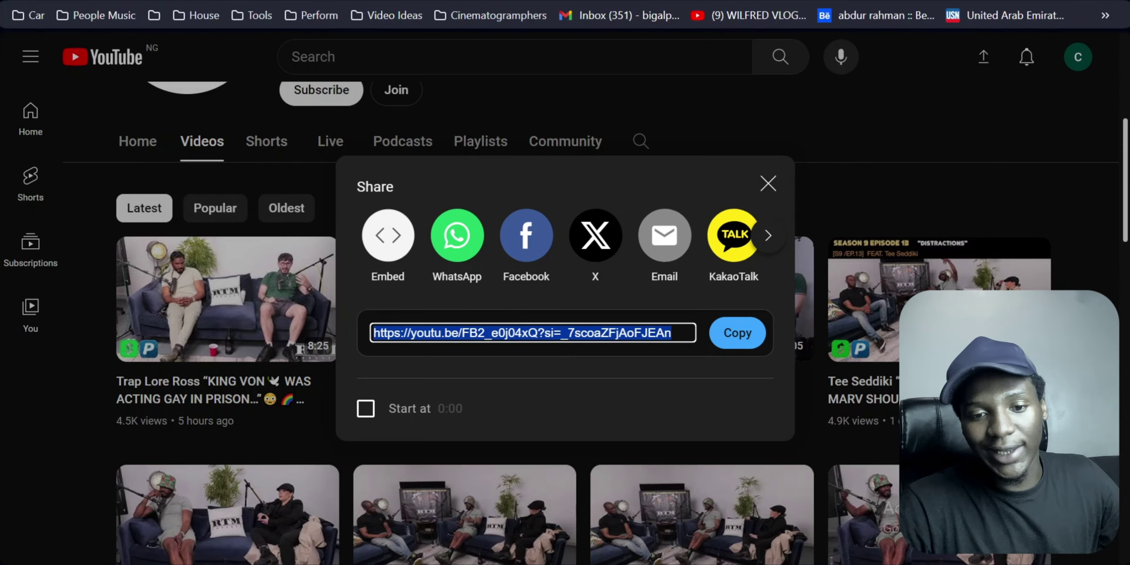
left_click(769, 184)
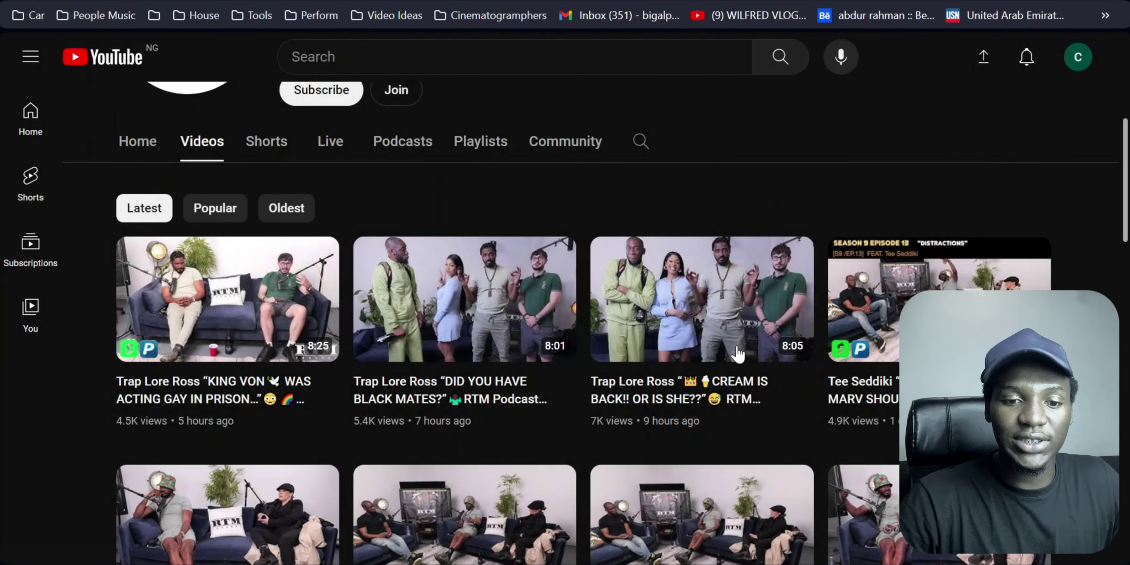
scroll(737, 353, "up", 5)
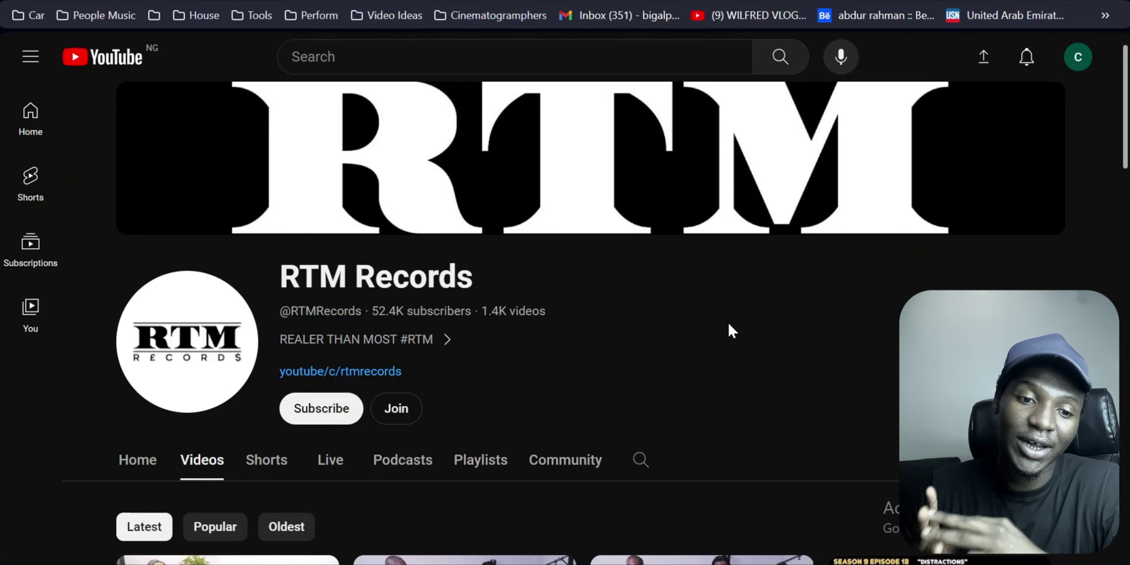
scroll(660, 323, "down", 5)
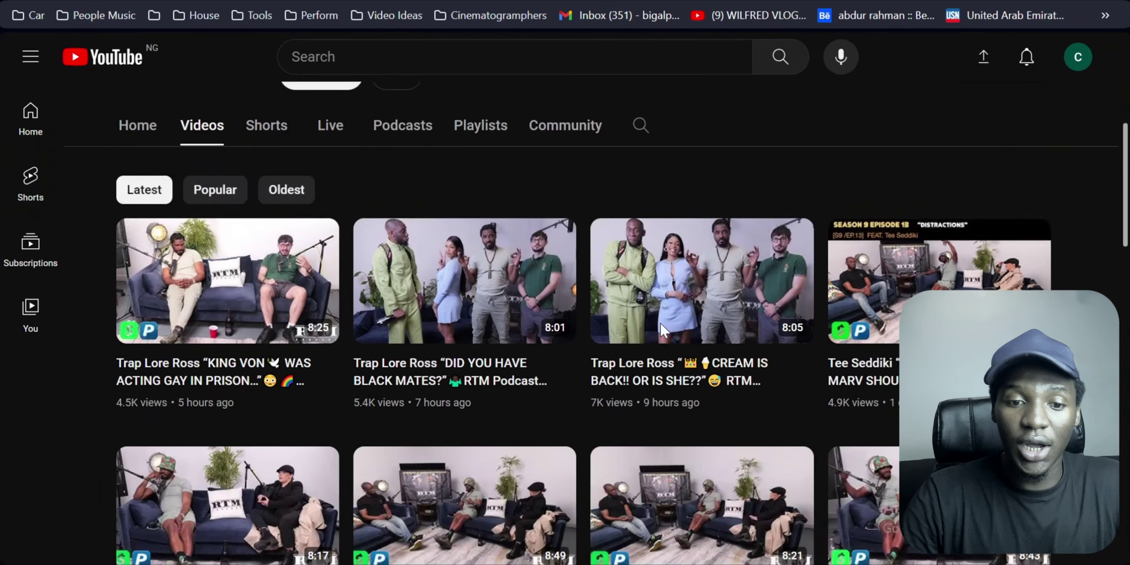
scroll(831, 320, "up", 4)
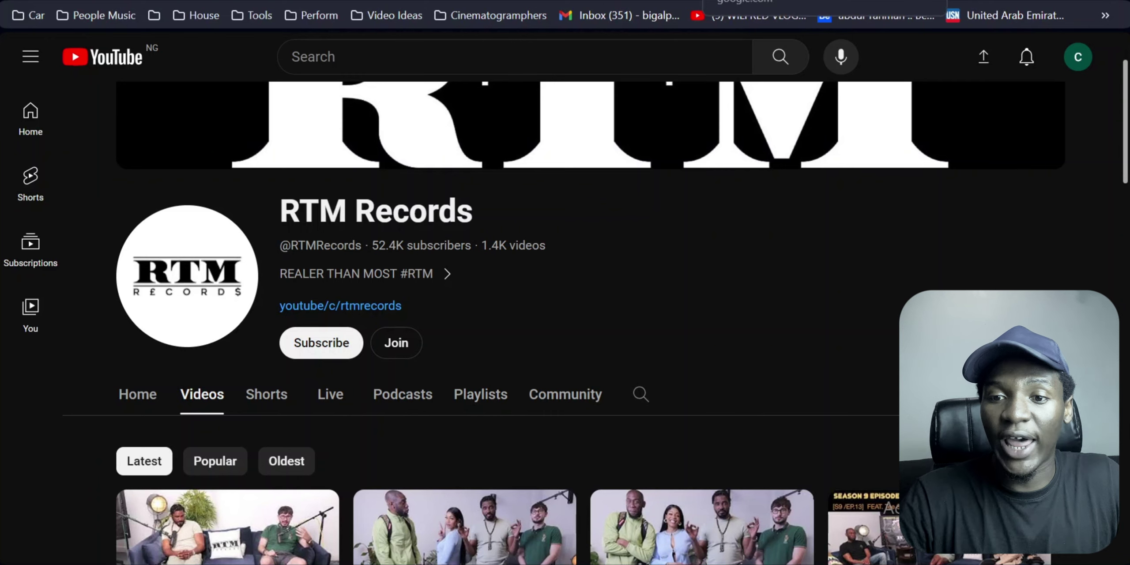
- Switch to the Google results page, search the web for "gmass", and look through the results for the mass email tool
left_click(746, 2)
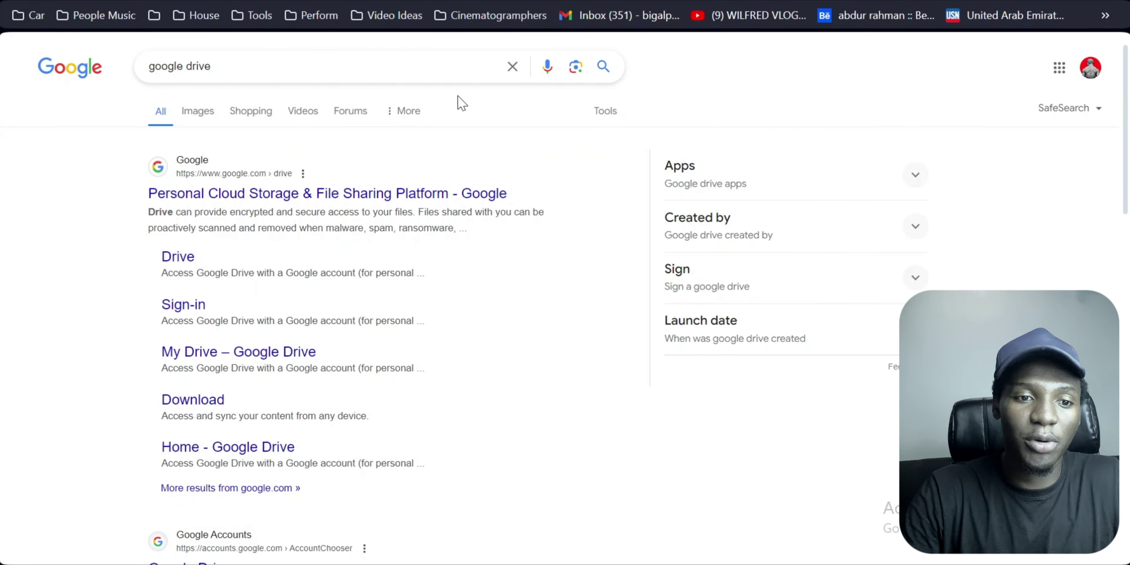
left_click(513, 66)
type("gm")
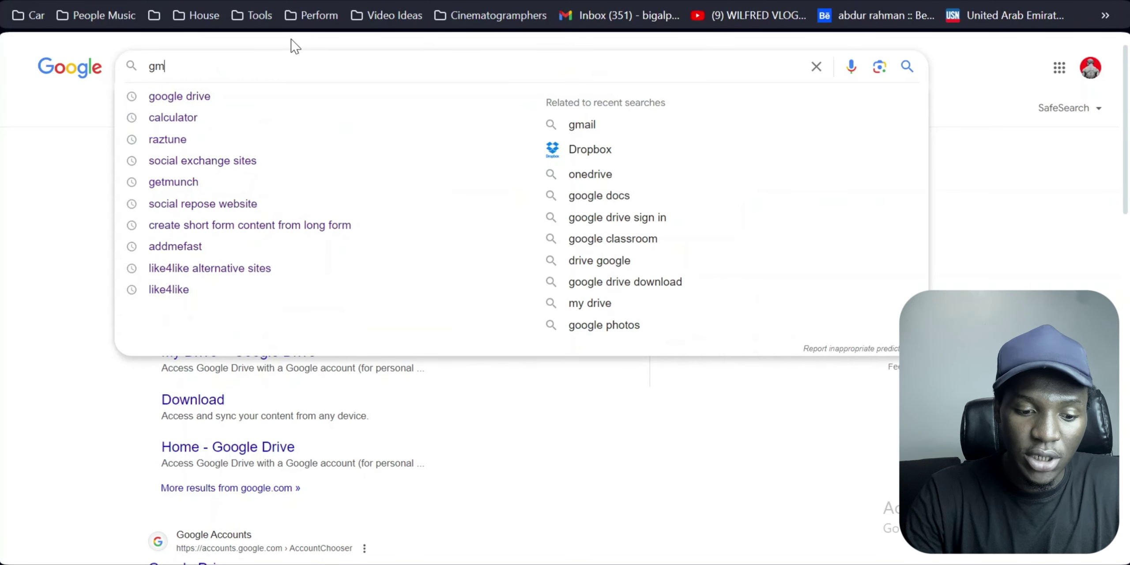
type("ass")
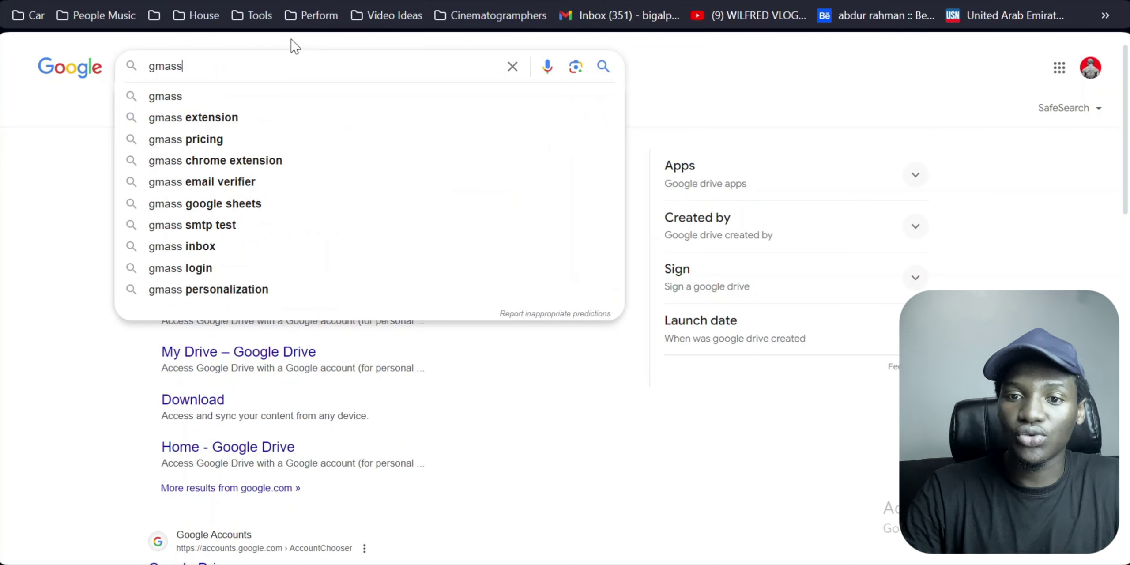
key("Return")
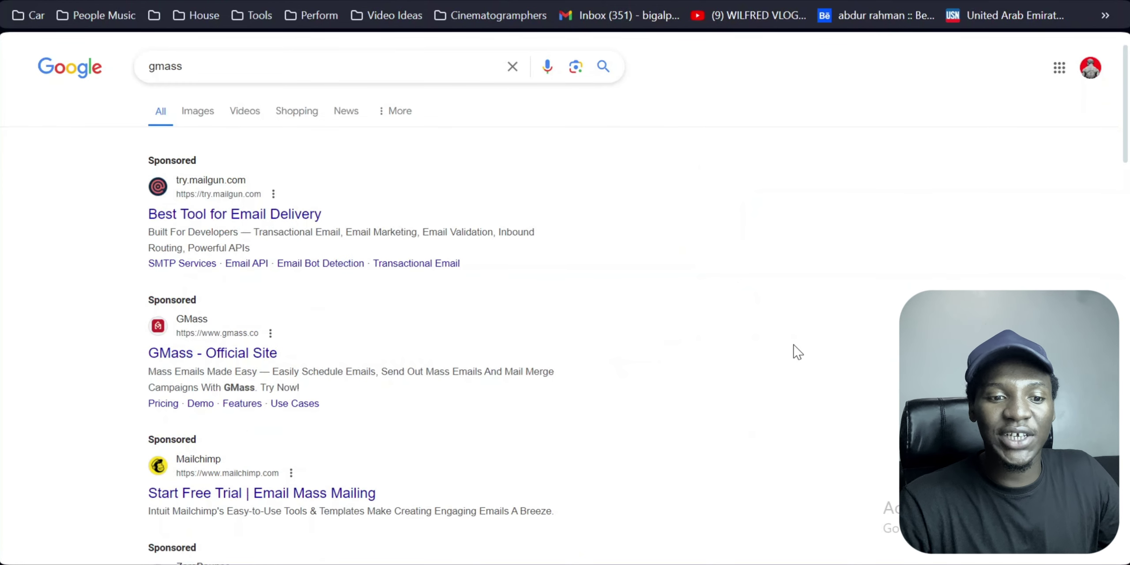
scroll(646, 322, "down", 9)
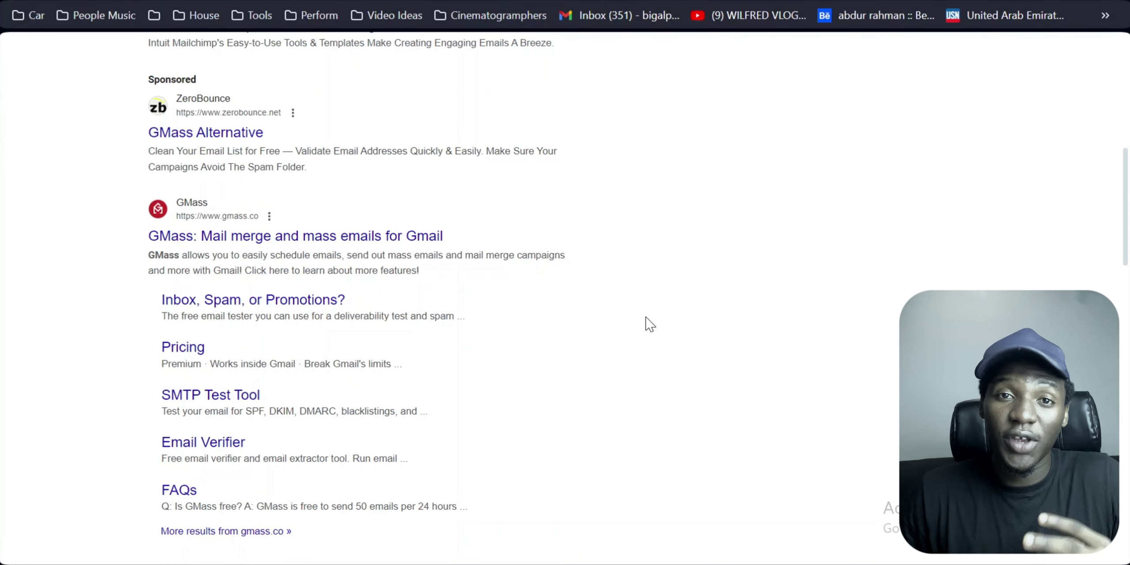